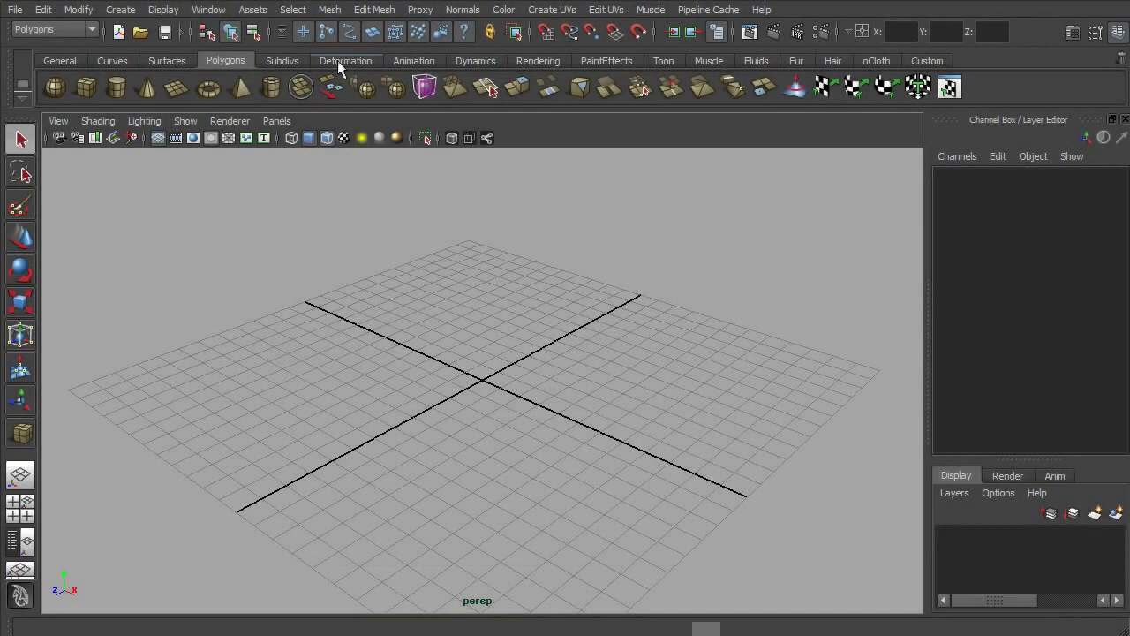
Draw a polygon cube on the grid from the Polygons shelf
{"action": "left_click", "coordinate": [338, 61]}
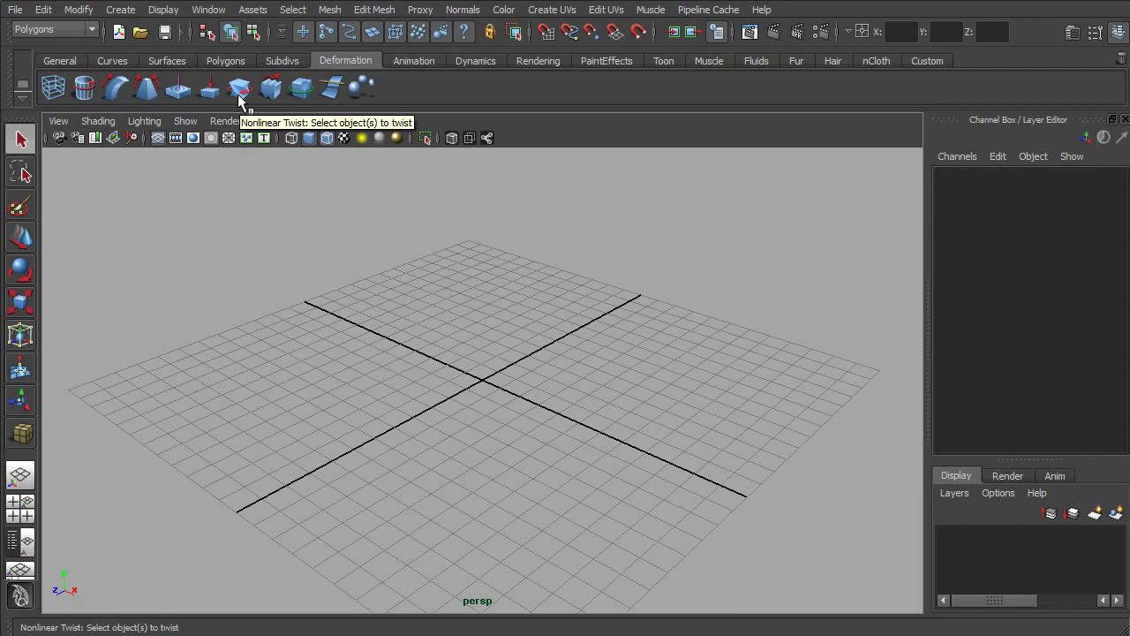
{"action": "left_click", "coordinate": [228, 62]}
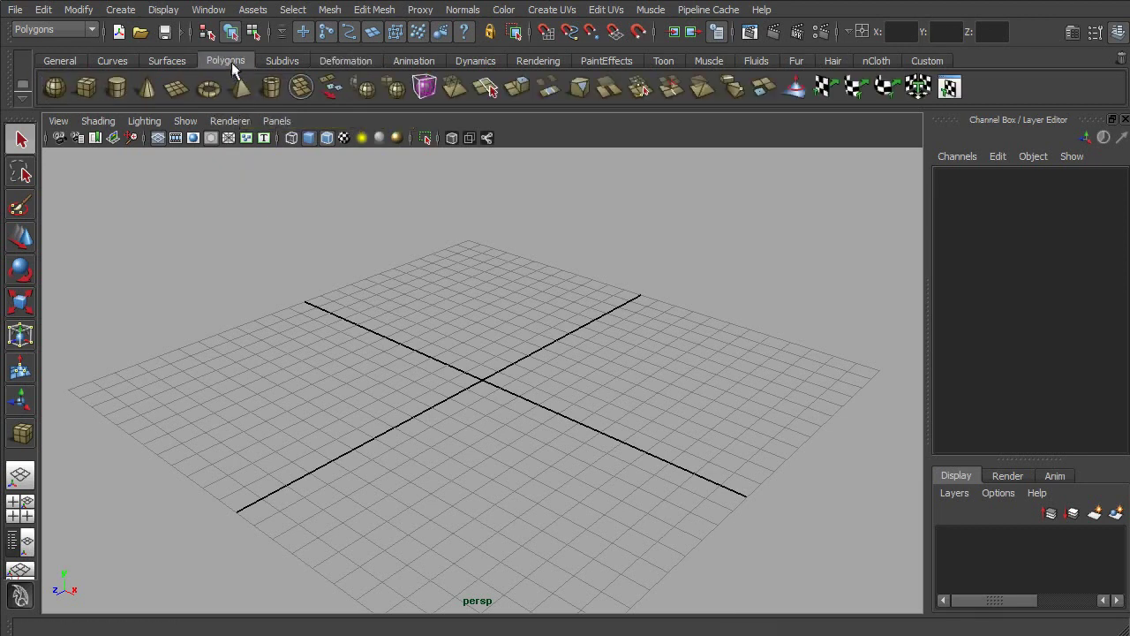
{"action": "left_click", "coordinate": [84, 87]}
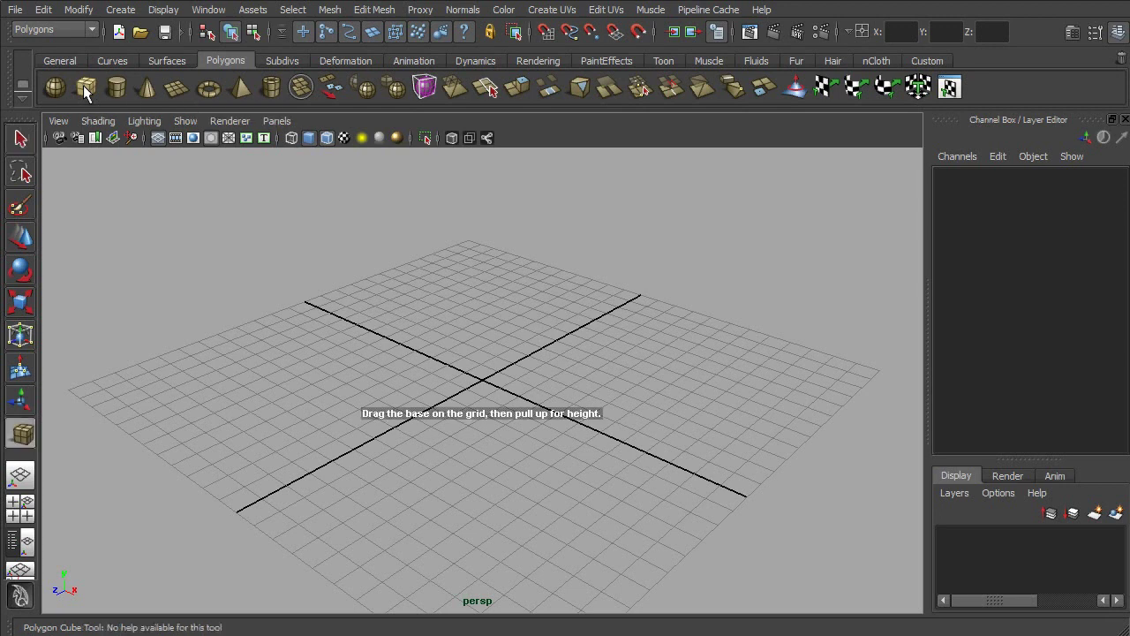
{"action": "left_click_drag", "start_coordinate": [511, 368], "coordinate": [402, 236]}
Size the cube to width 2, height 8 and depth 2
{"action": "left_click", "coordinate": [992, 374]}
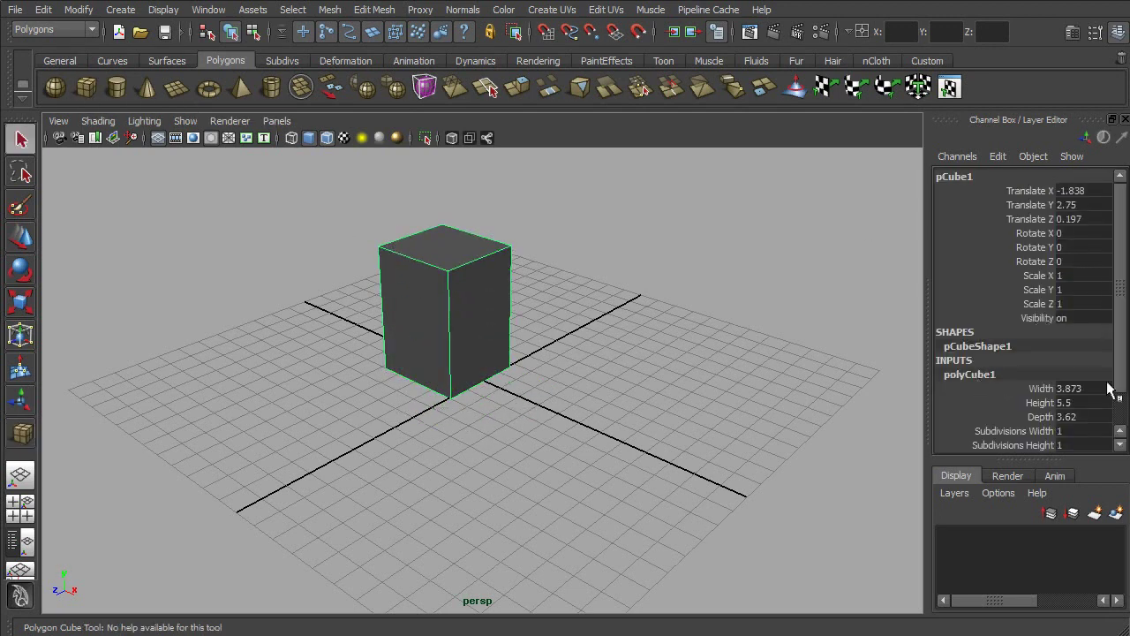
{"action": "left_click", "coordinate": [1086, 398]}
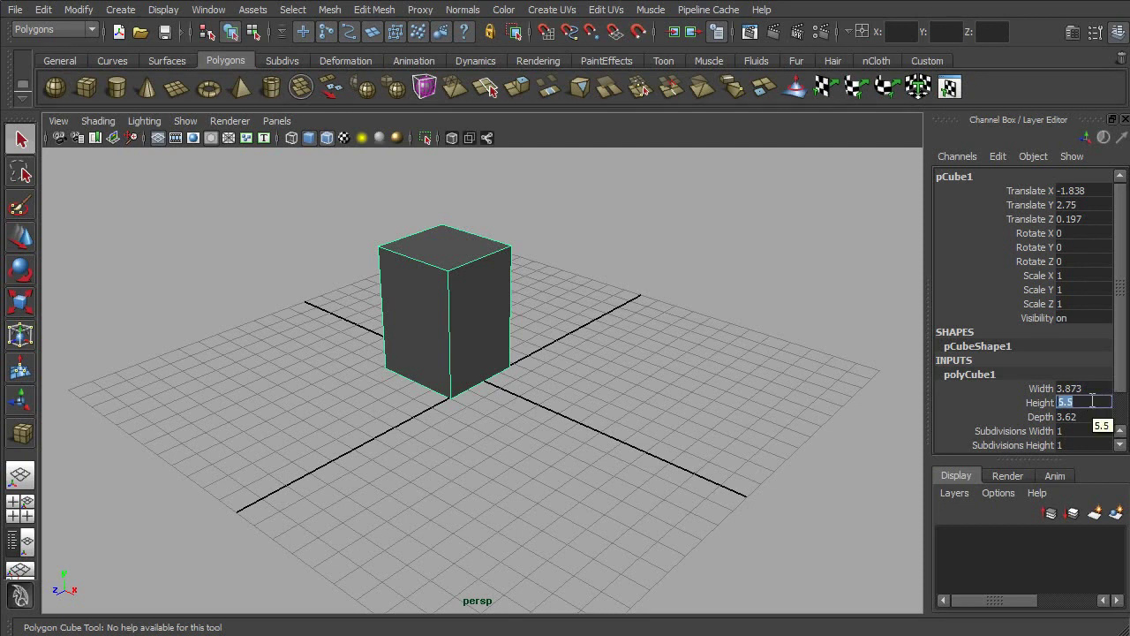
{"action": "type", "text": "8"}
{"action": "key", "text": "Tab"}
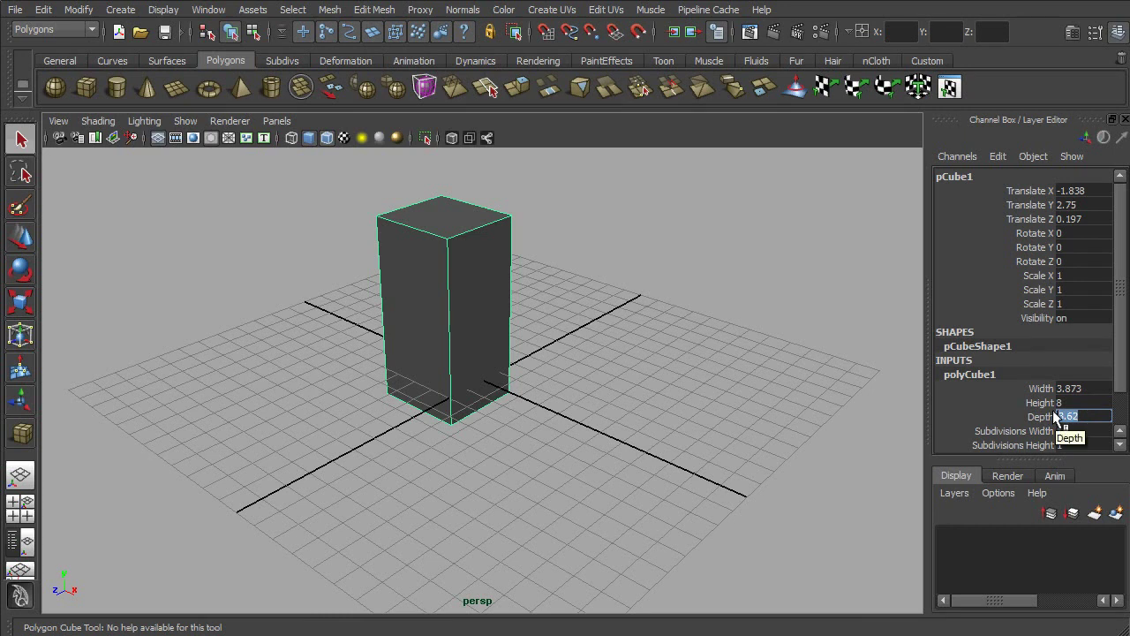
{"action": "type", "text": "2"}
{"action": "key", "text": "Tab"}
{"action": "left_click", "coordinate": [1077, 388]}
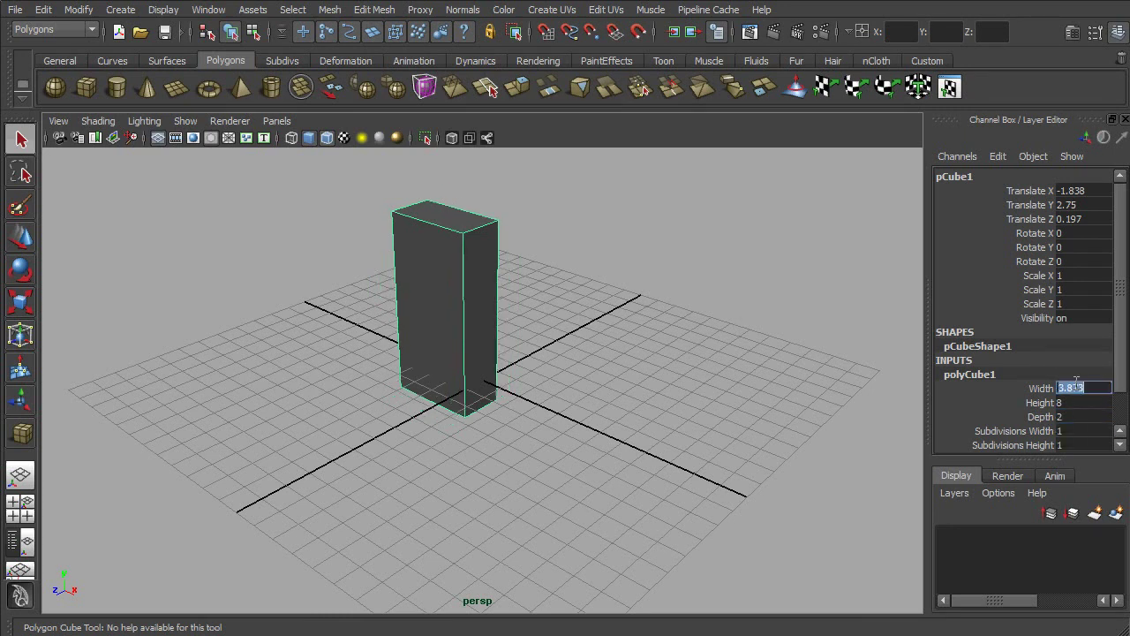
{"action": "type", "text": "2"}
{"action": "key", "text": "Tab"}
Give the cube 5 height subdivisions
{"action": "scroll", "coordinate": [1124, 394], "scroll_direction": "down", "scroll_amount": 1}
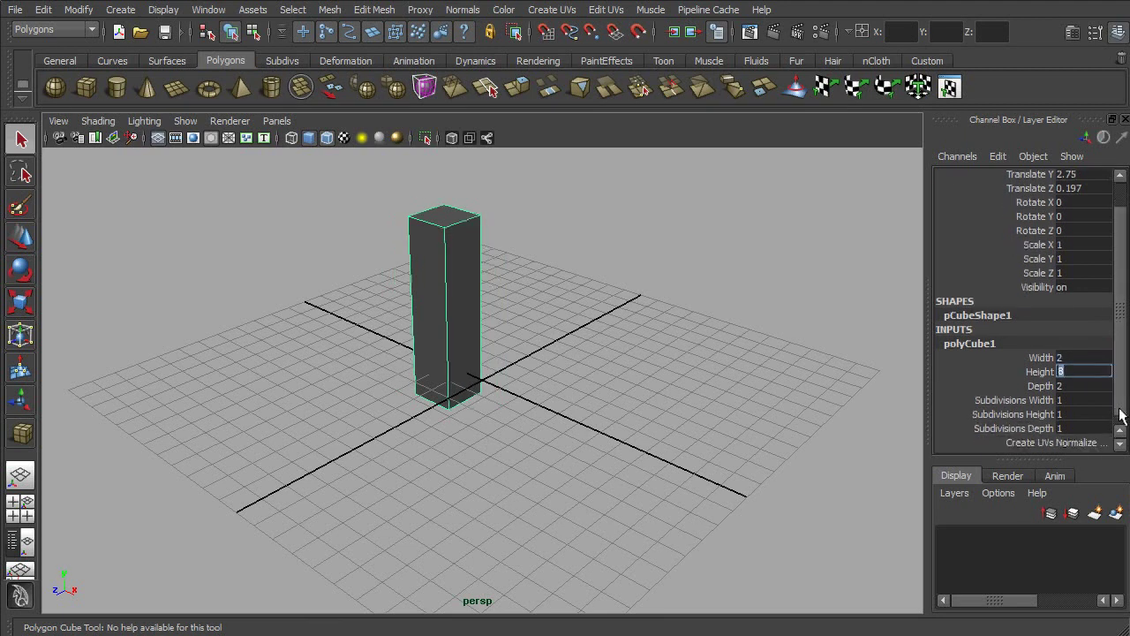
{"action": "left_click", "coordinate": [1087, 411]}
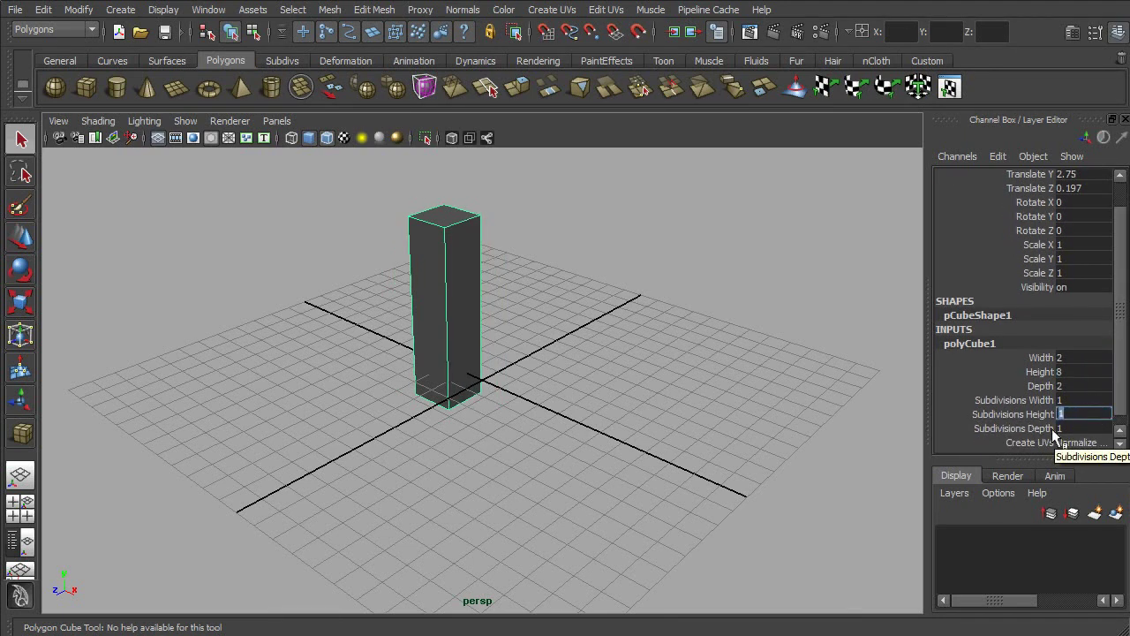
{"action": "type", "text": "5"}
{"action": "key", "text": "Return"}
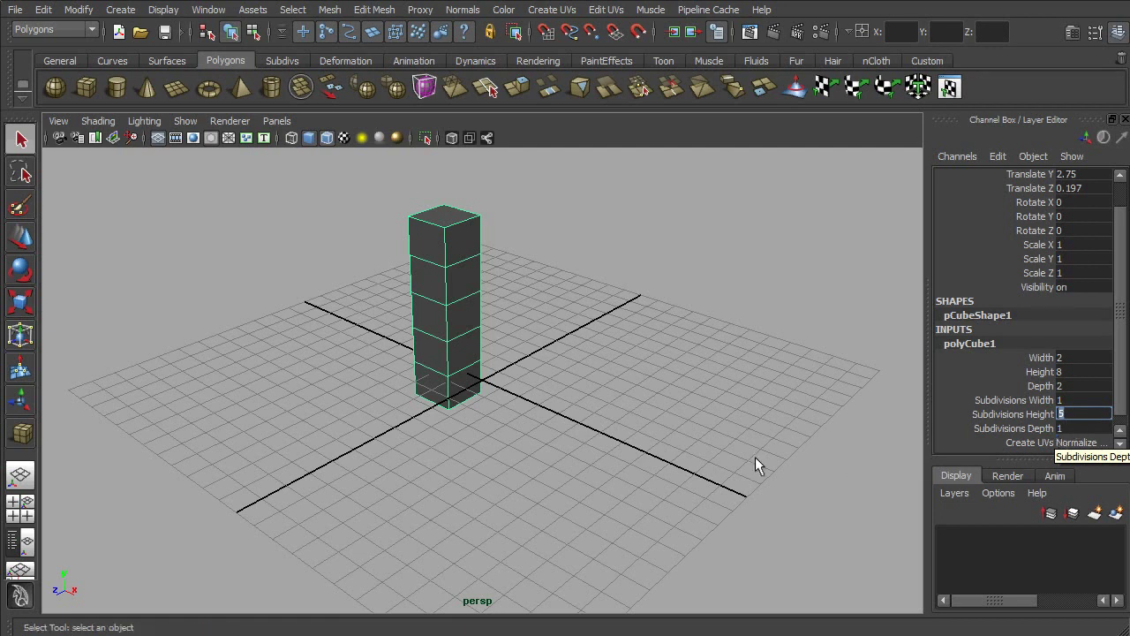
Position the column at Translate 0, 4, 0 so it stands on the grid
{"action": "scroll", "coordinate": [1109, 265], "scroll_direction": "up", "scroll_amount": 2}
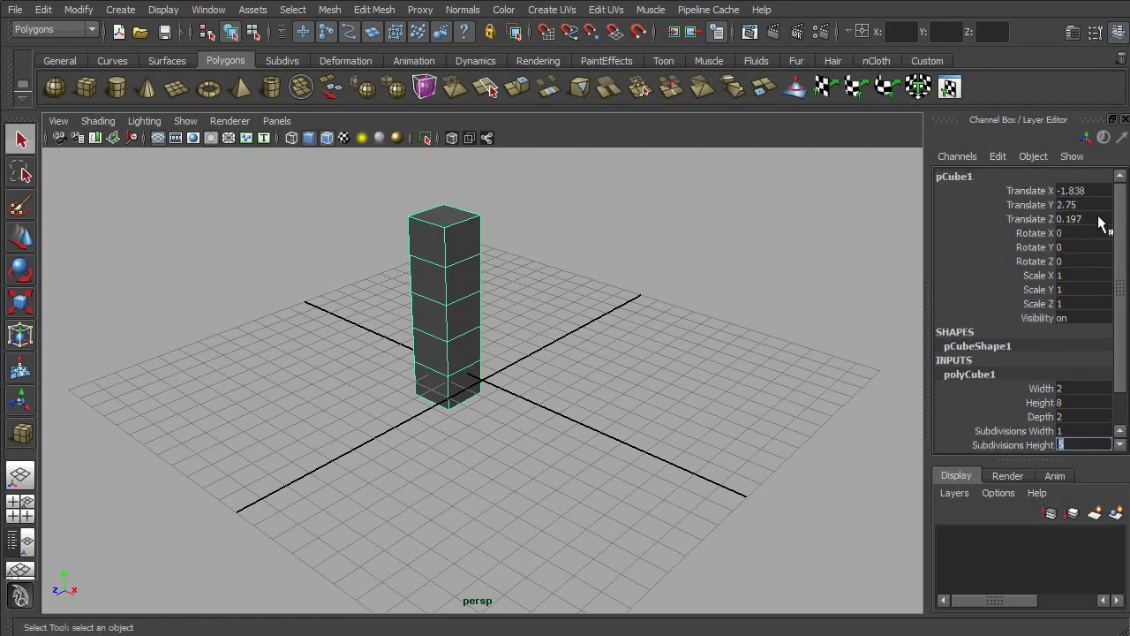
{"action": "left_click", "coordinate": [1099, 204]}
{"action": "type", "text": "4"}
{"action": "key", "text": "Return"}
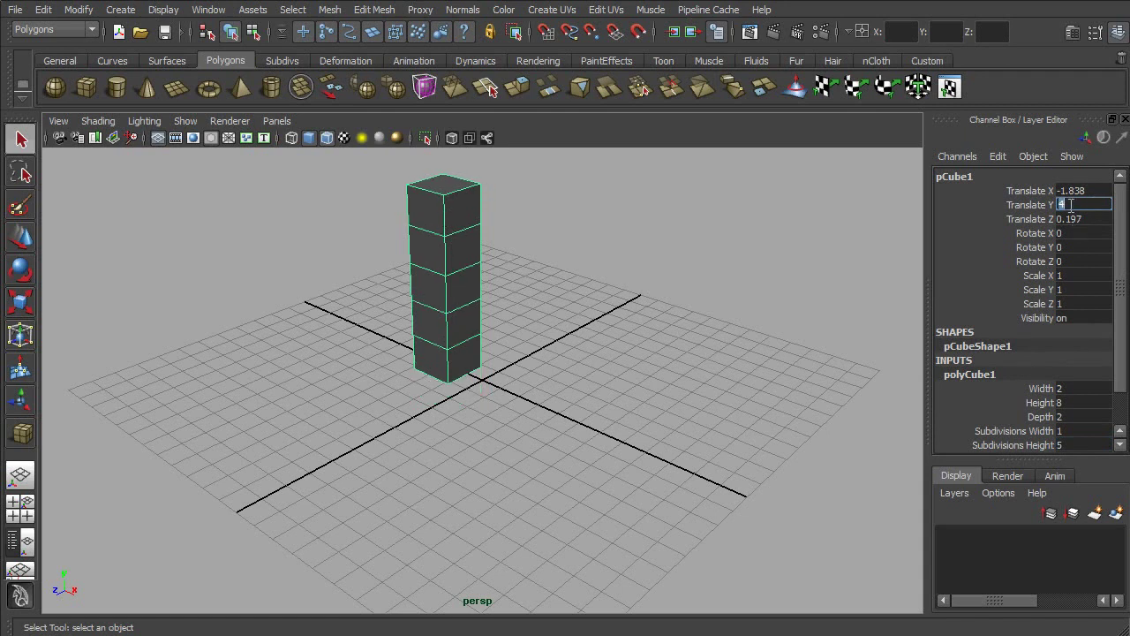
{"action": "left_click", "coordinate": [1072, 191]}
{"action": "type", "text": "0"}
{"action": "key", "text": "Tab"}
{"action": "key", "text": "Tab"}
{"action": "type", "text": "0"}
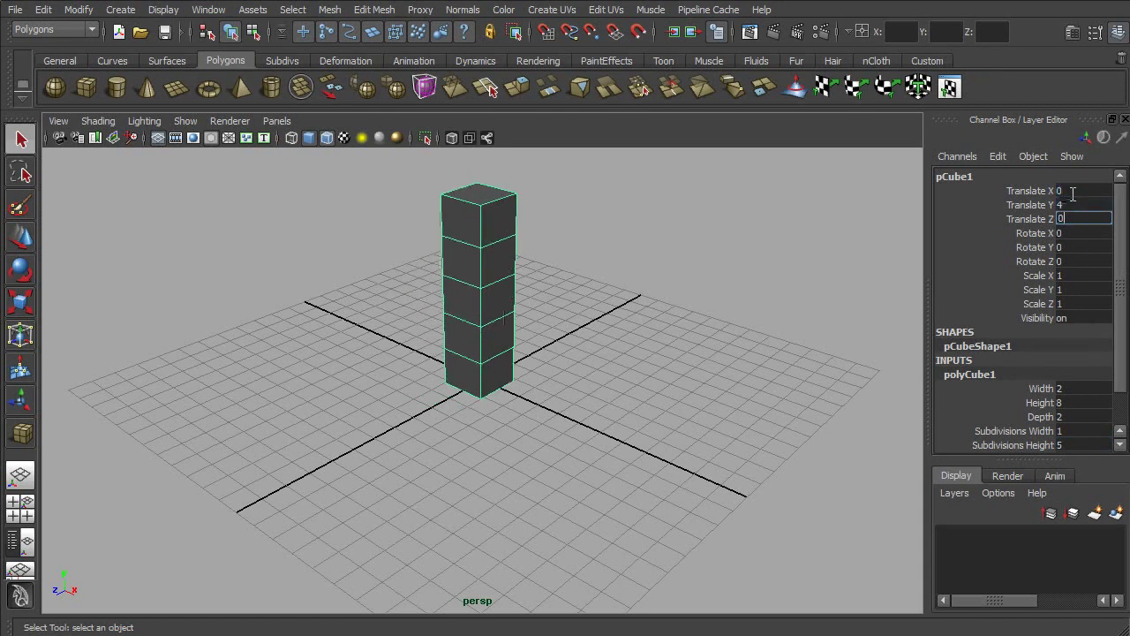
{"action": "key", "text": "Tab"}
{"action": "middle_click_drag", "start_coordinate": [541, 289], "coordinate": [541, 320], "text": "alt"}
{"action": "left_click_drag", "start_coordinate": [541, 319], "coordinate": [480, 371], "text": "alt"}
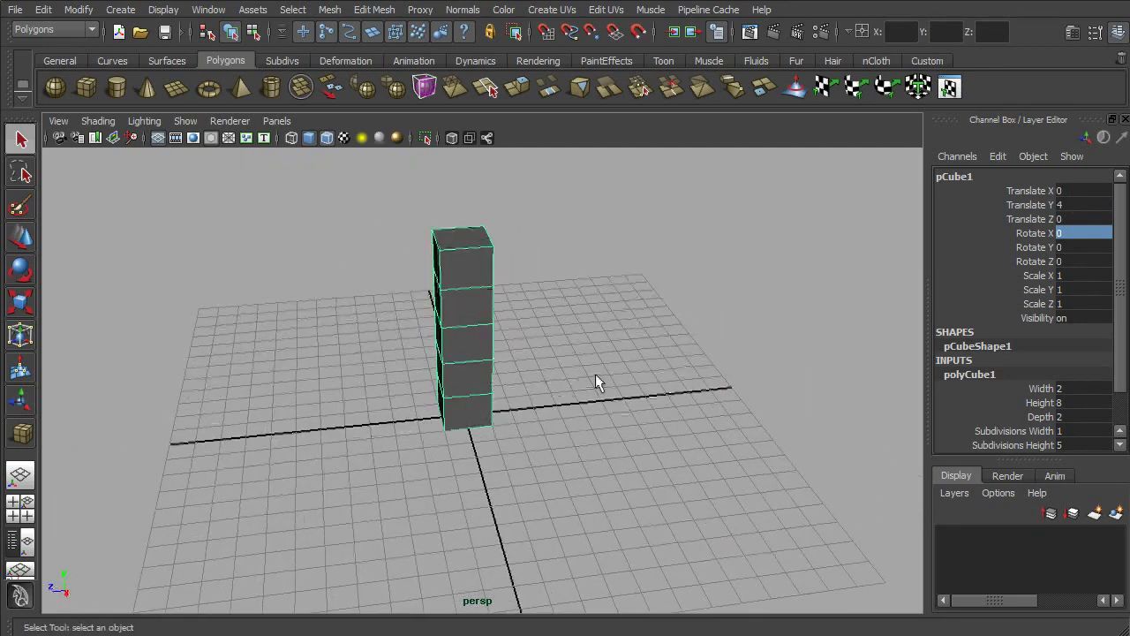
{"action": "middle_click_drag", "start_coordinate": [596, 373], "coordinate": [439, 433], "text": "alt"}
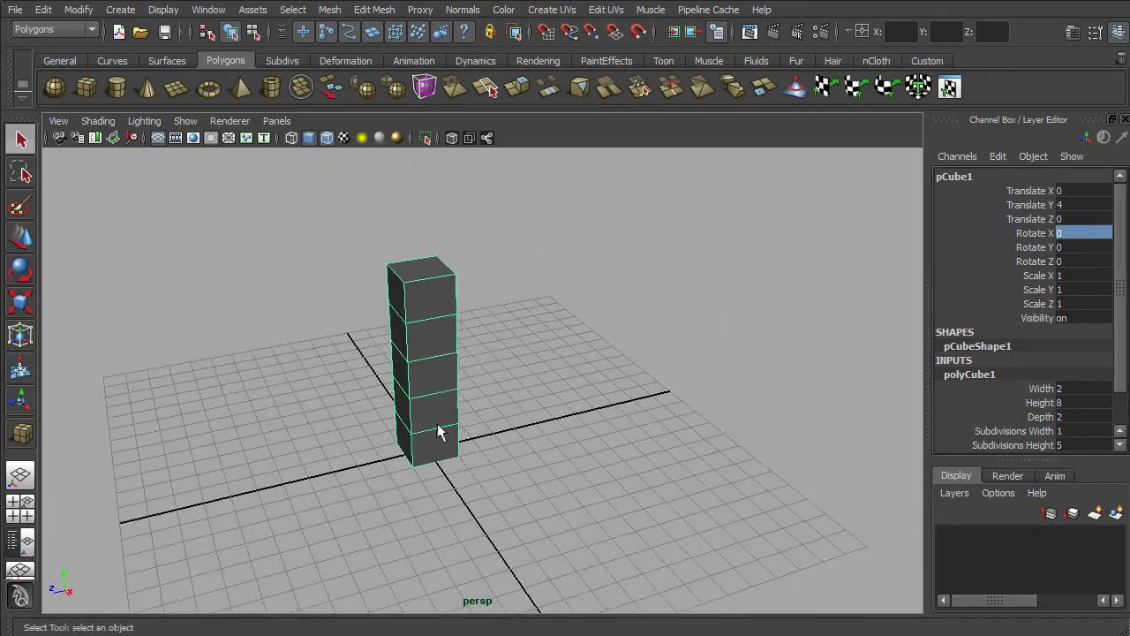
Duplicate the column and slide the copy along Z beside the first
{"action": "left_click", "coordinate": [43, 10]}
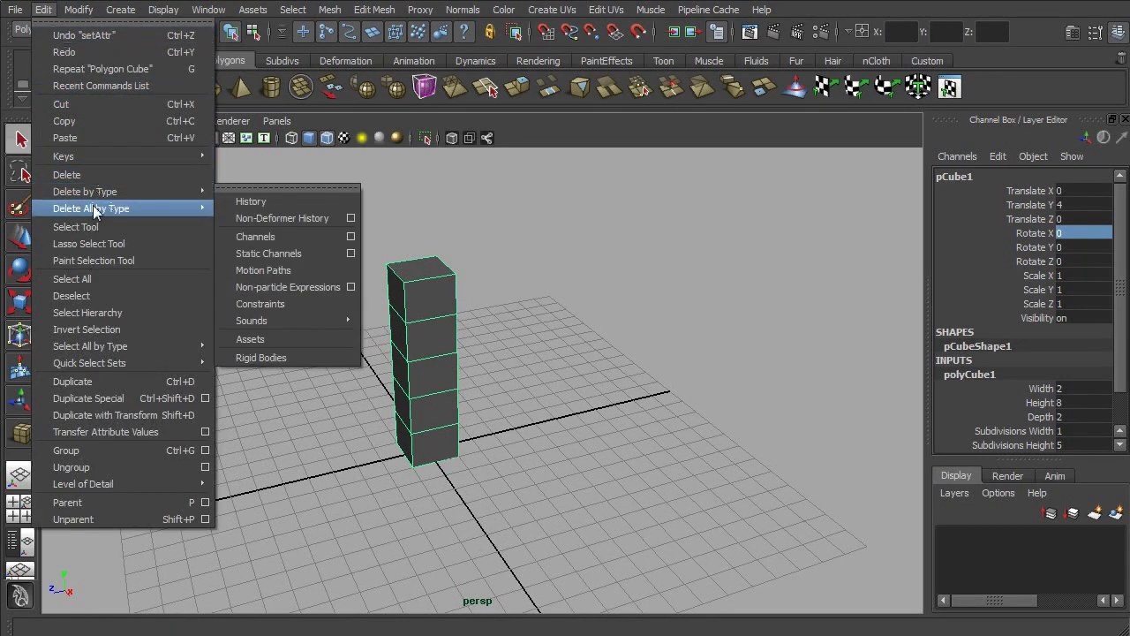
{"action": "left_click", "coordinate": [117, 381]}
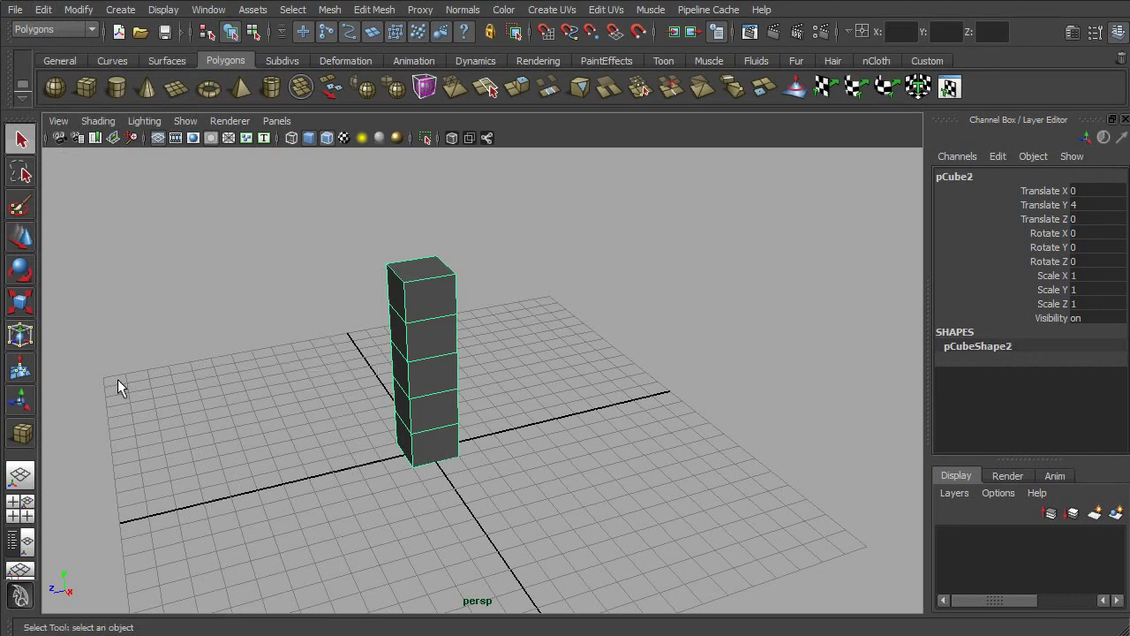
{"action": "key", "text": "w"}
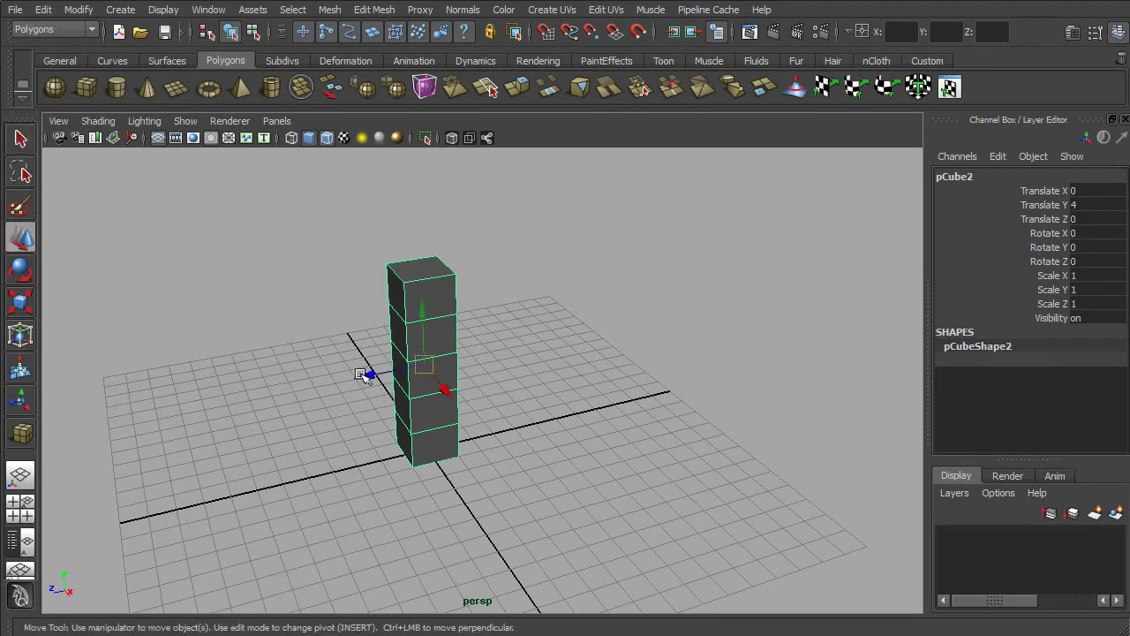
{"action": "left_click_drag", "start_coordinate": [374, 379], "coordinate": [505, 349]}
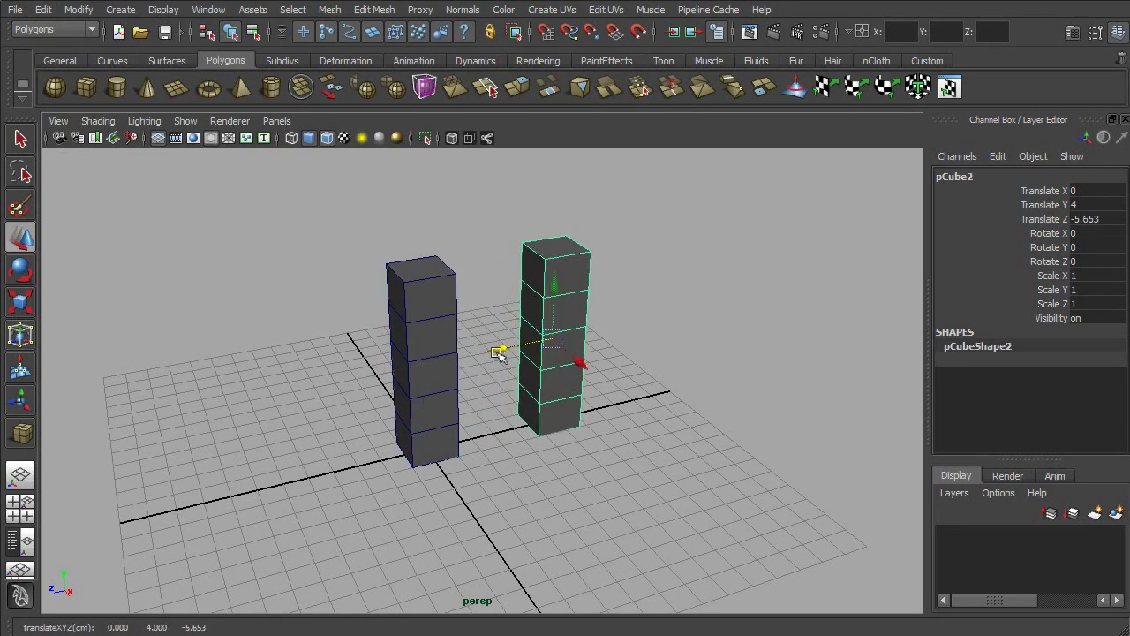
Duplicate again, move the third column further along Z, and select it
{"action": "left_click", "coordinate": [41, 9]}
{"action": "left_click", "coordinate": [98, 378]}
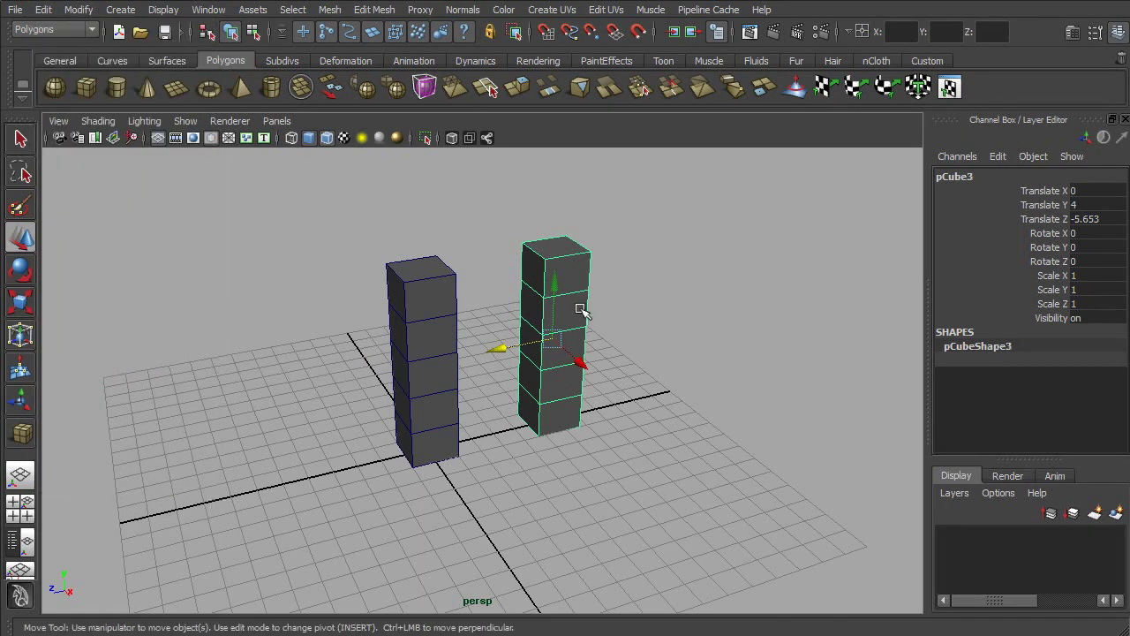
{"action": "left_click_drag", "start_coordinate": [499, 349], "coordinate": [619, 323]}
{"action": "key", "text": "q"}
{"action": "left_click_drag", "start_coordinate": [656, 413], "coordinate": [603, 395], "text": "alt"}
{"action": "left_click", "coordinate": [603, 400]}
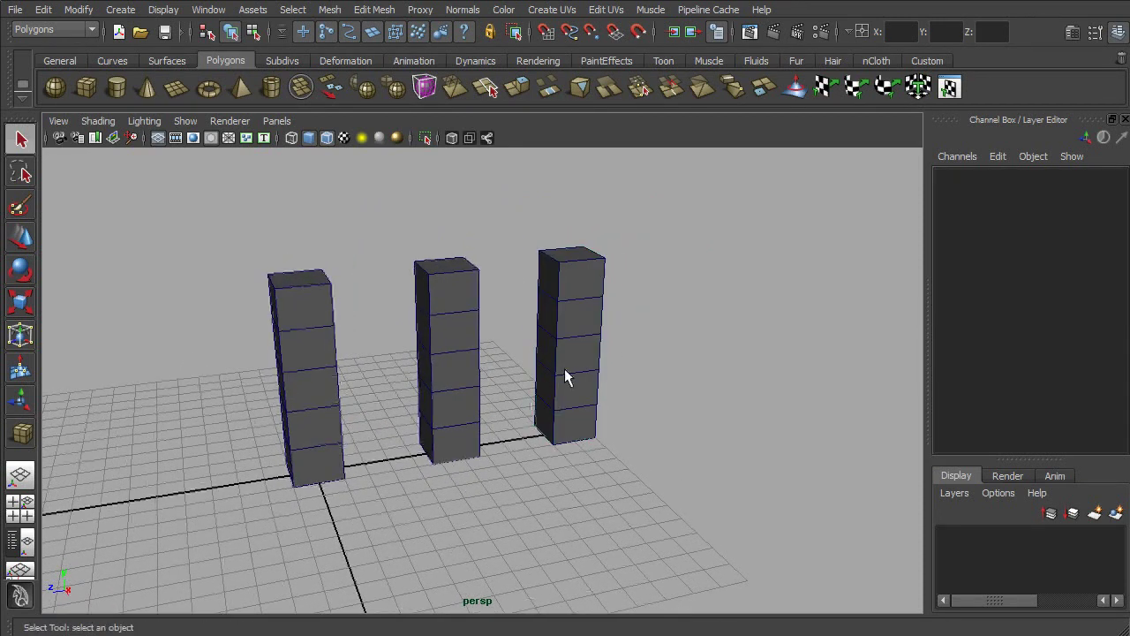
{"action": "left_click", "coordinate": [566, 377]}
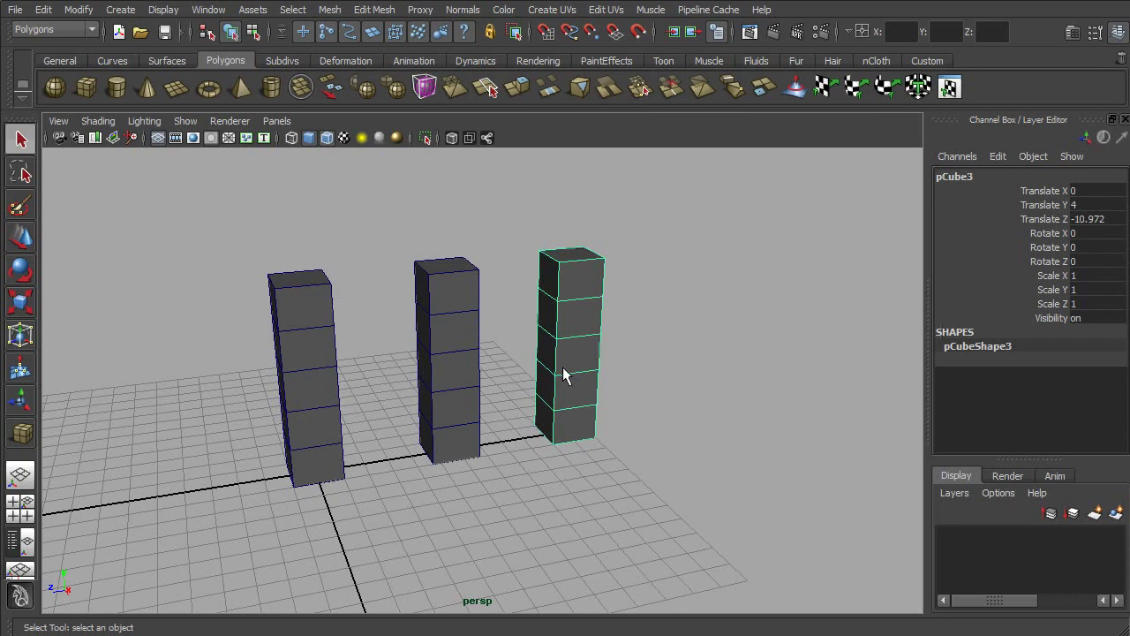
Add a nonlinear Bend deformer (bend1) to the third column and view it in wireframe
{"action": "left_click", "coordinate": [348, 60]}
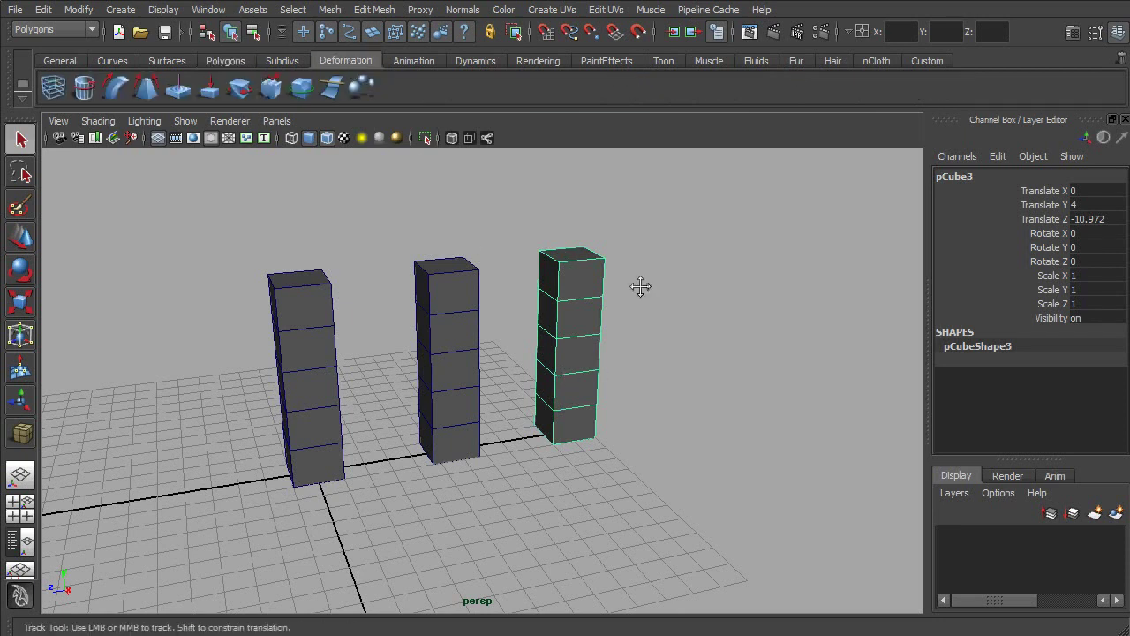
{"action": "middle_click_drag", "start_coordinate": [641, 283], "coordinate": [621, 309], "text": "alt"}
{"action": "mouse_move", "coordinate": [621, 313]}
{"action": "left_mouse_down", "text": "alt"}
{"action": "mouse_move", "coordinate": [645, 304]}
{"action": "mouse_move", "coordinate": [633, 311]}
{"action": "left_mouse_up", "text": "alt"}
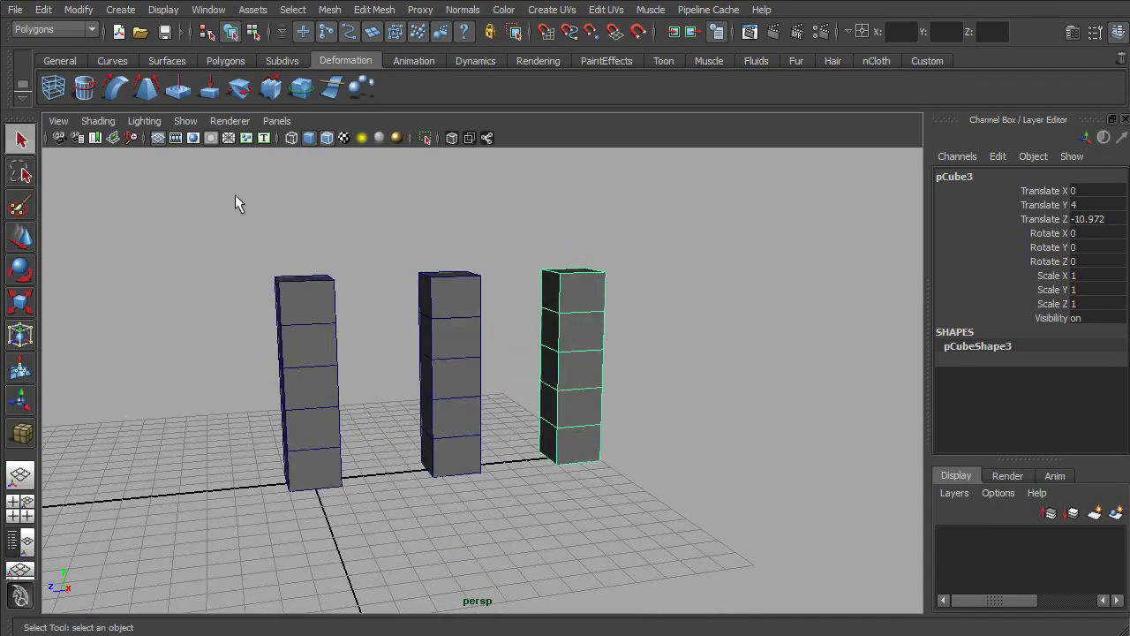
{"action": "left_click", "coordinate": [114, 93]}
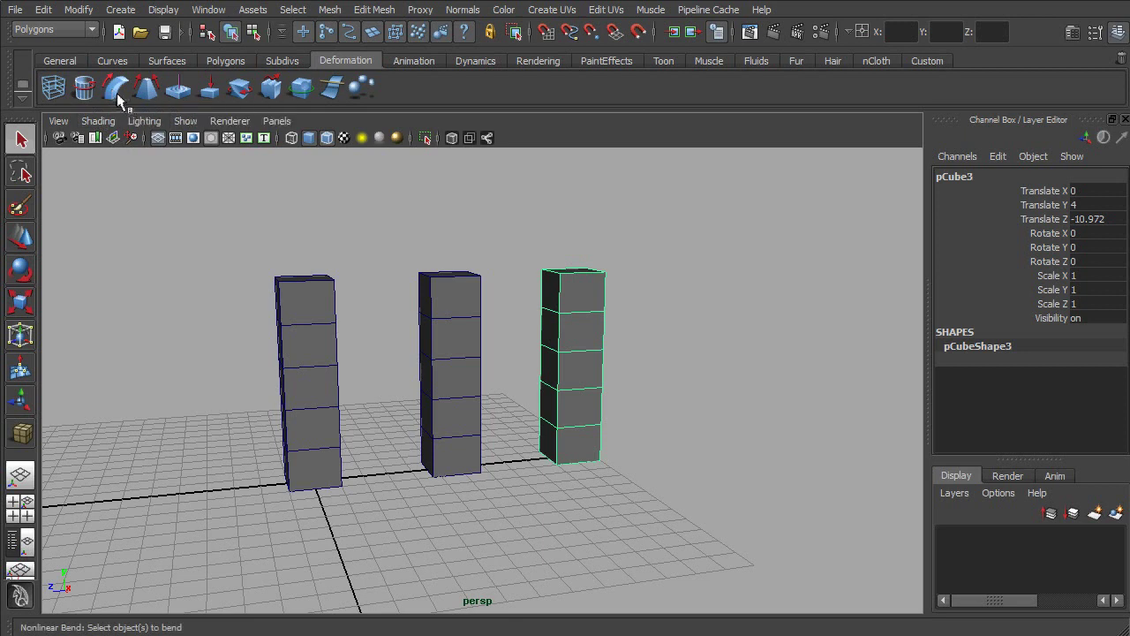
{"action": "left_click_drag", "start_coordinate": [647, 258], "coordinate": [661, 283], "text": "alt"}
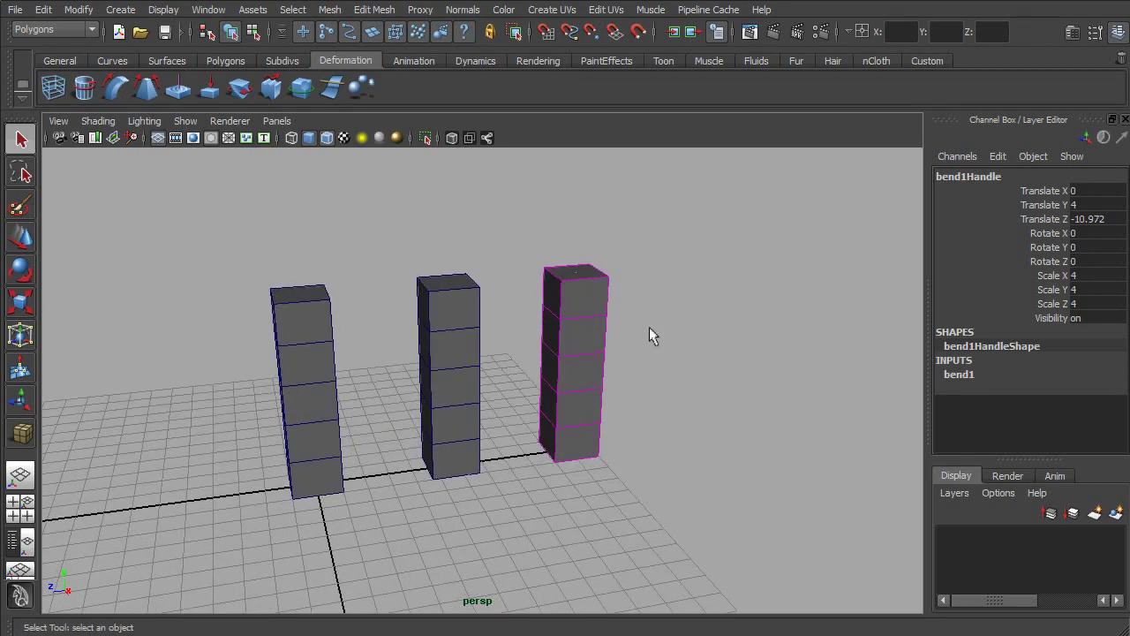
{"action": "left_click_drag", "start_coordinate": [650, 328], "coordinate": [649, 333], "text": "alt"}
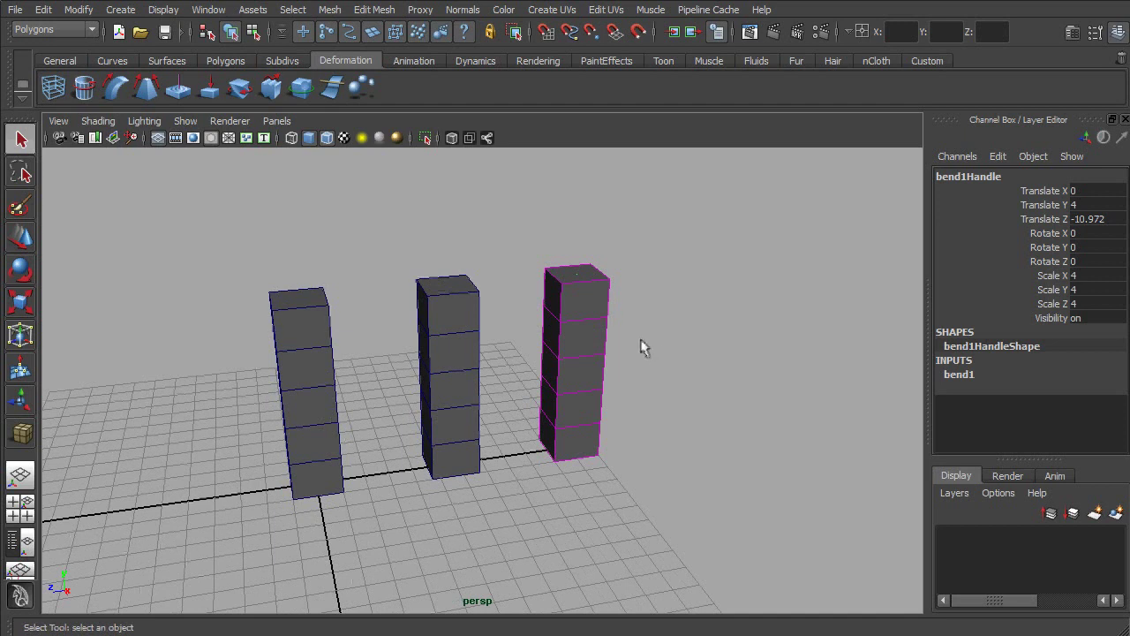
{"action": "key", "text": "4"}
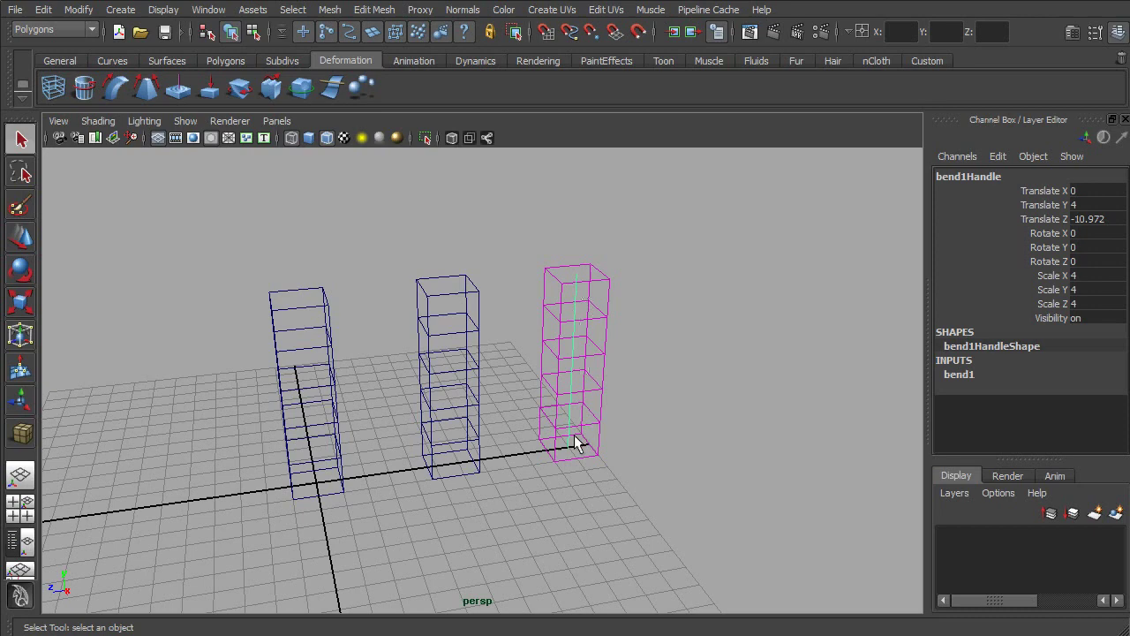
{"action": "left_click_drag", "start_coordinate": [575, 443], "coordinate": [583, 490], "text": "alt"}
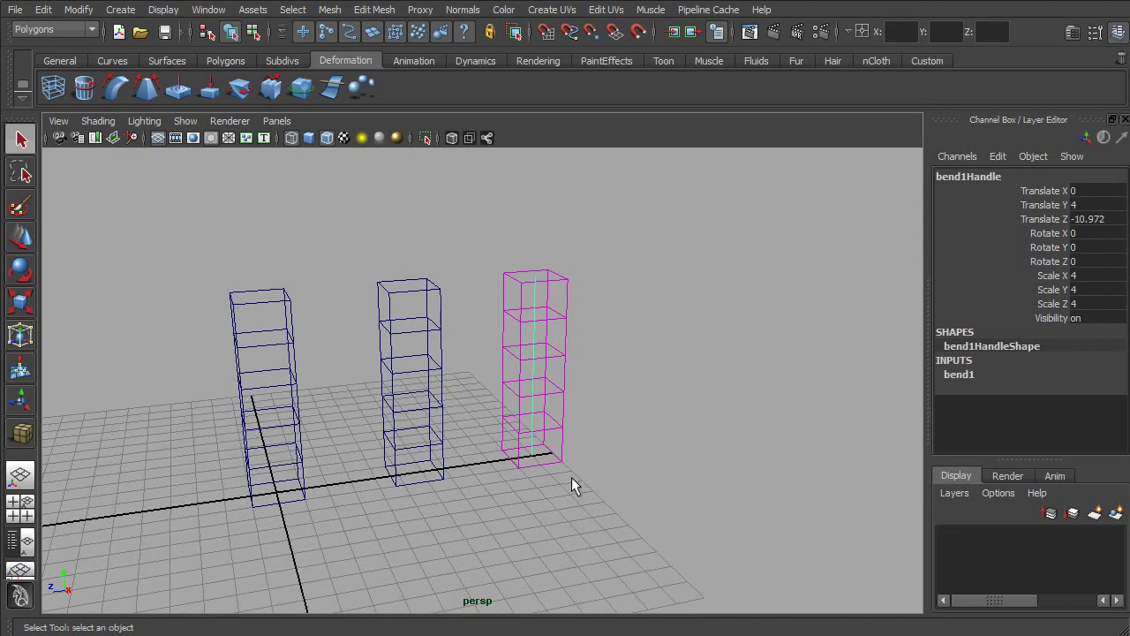
Set bend1's Curvature to -1.5, curving the third column into a C shape
{"action": "key", "text": "5"}
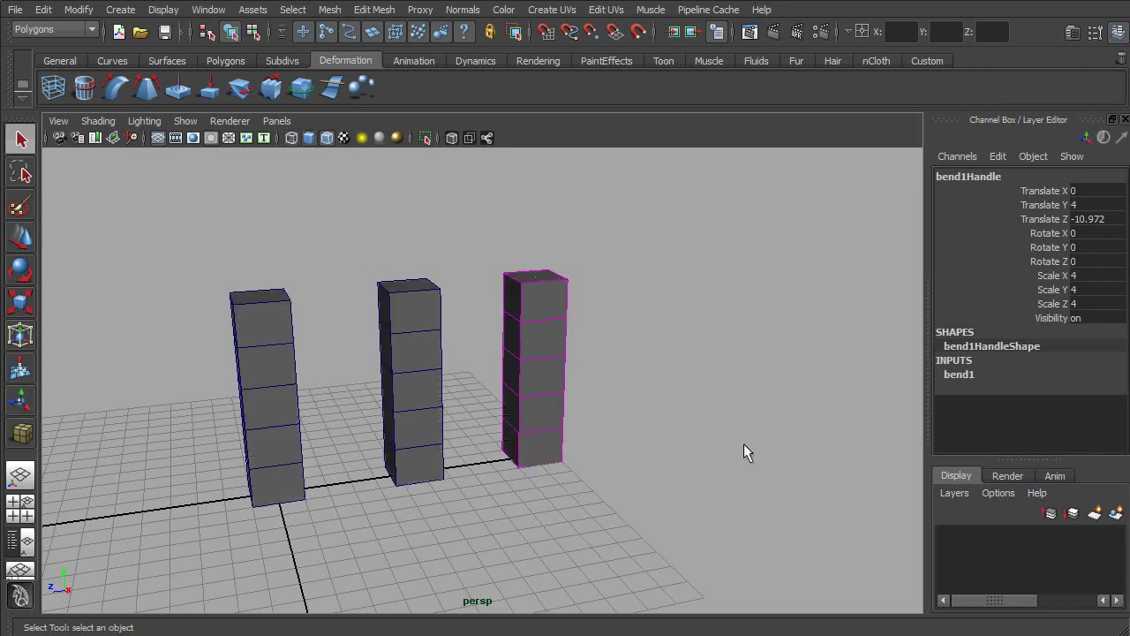
{"action": "left_click", "coordinate": [958, 373]}
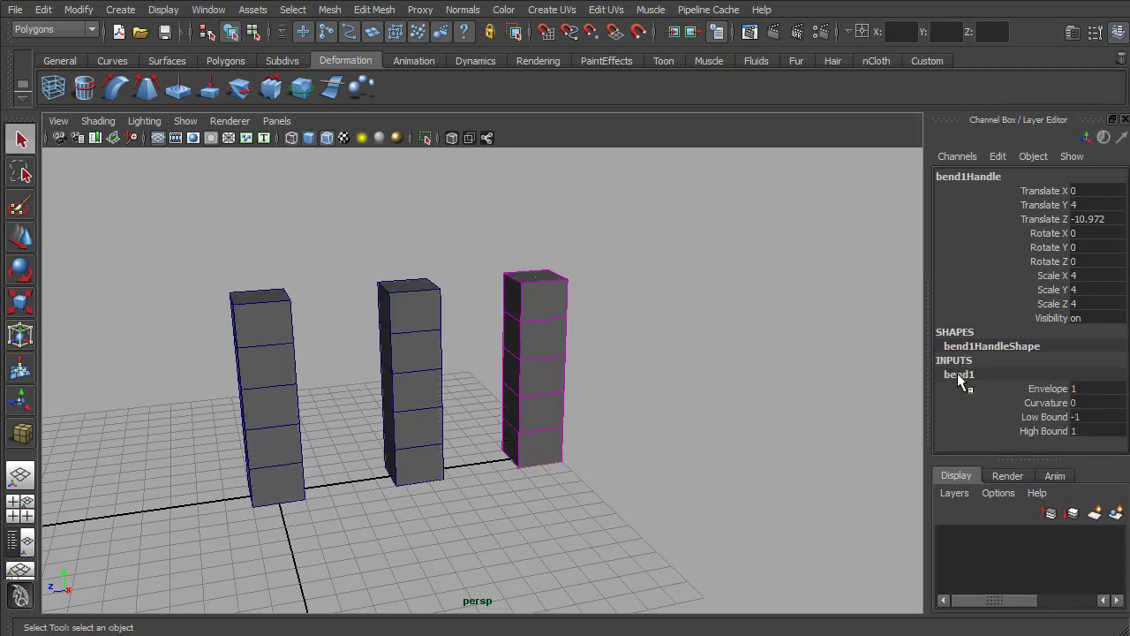
{"action": "left_click", "coordinate": [1036, 405]}
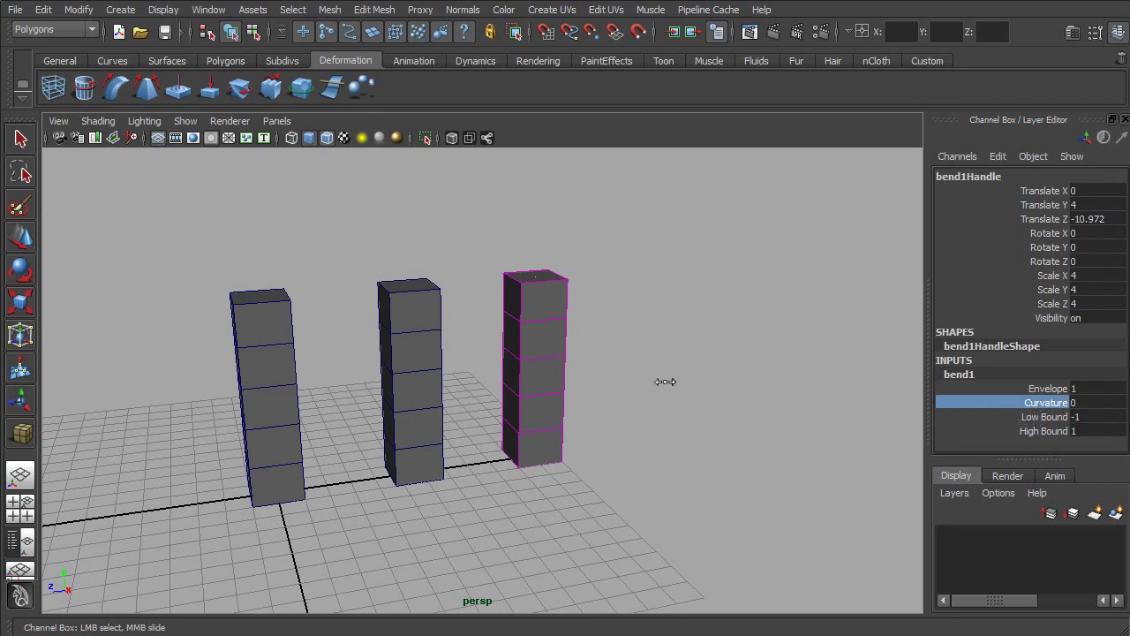
{"action": "middle_click_drag", "start_coordinate": [665, 381], "coordinate": [688, 390]}
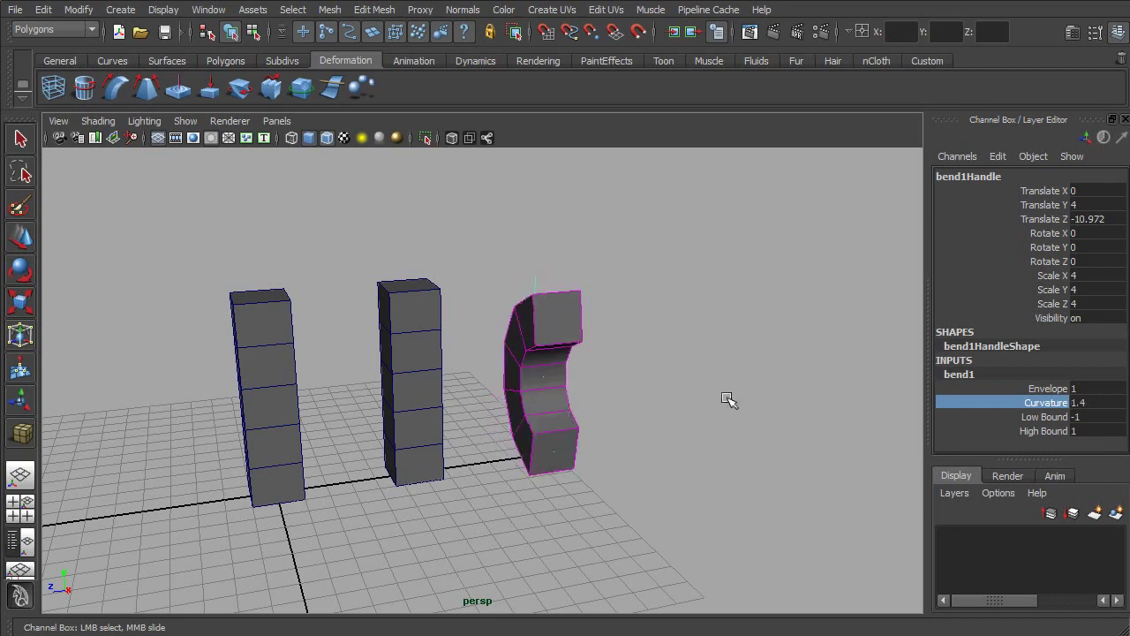
{"action": "left_click_drag", "start_coordinate": [726, 400], "coordinate": [542, 390], "text": "alt"}
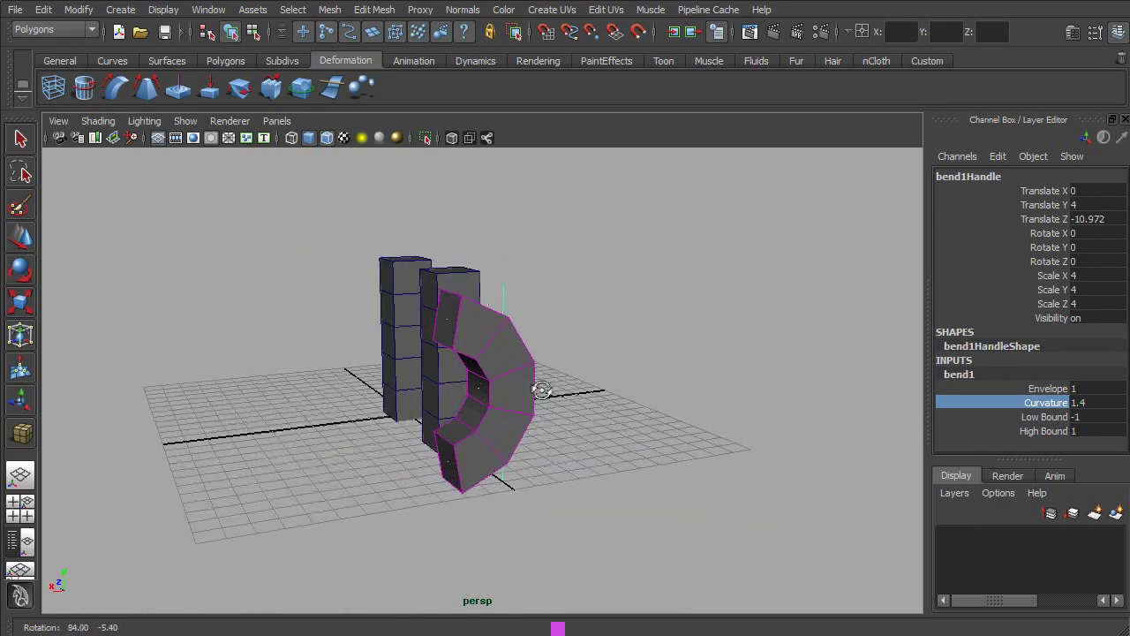
{"action": "middle_click_drag", "start_coordinate": [574, 403], "coordinate": [586, 429]}
{"action": "left_click_drag", "start_coordinate": [683, 434], "coordinate": [634, 433], "text": "alt"}
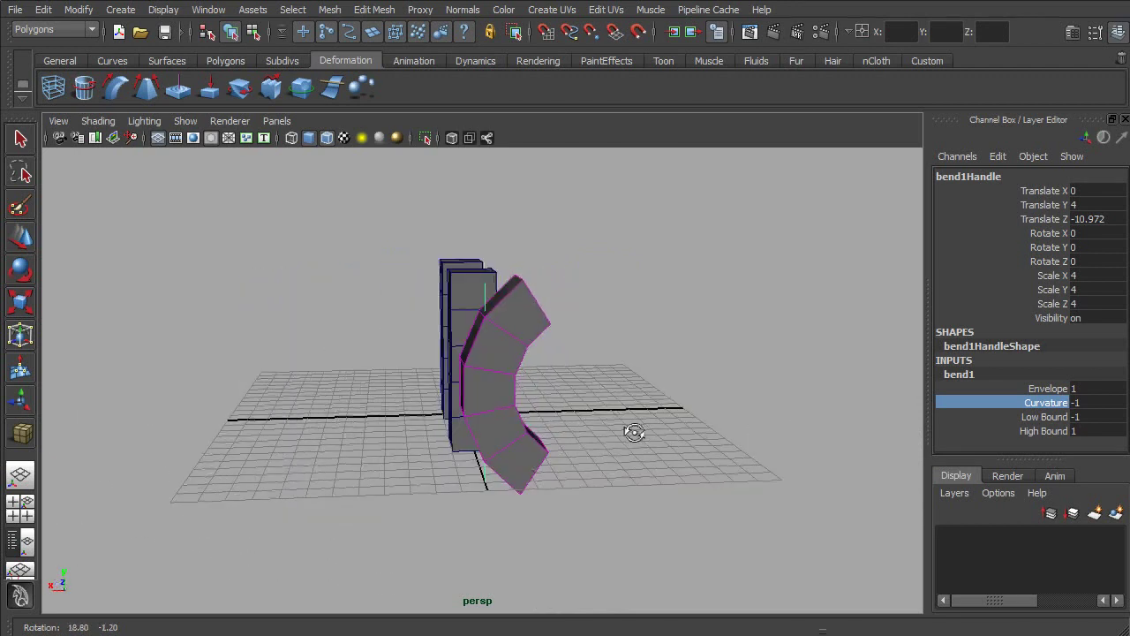
{"action": "middle_click_drag", "start_coordinate": [648, 434], "coordinate": [644, 432]}
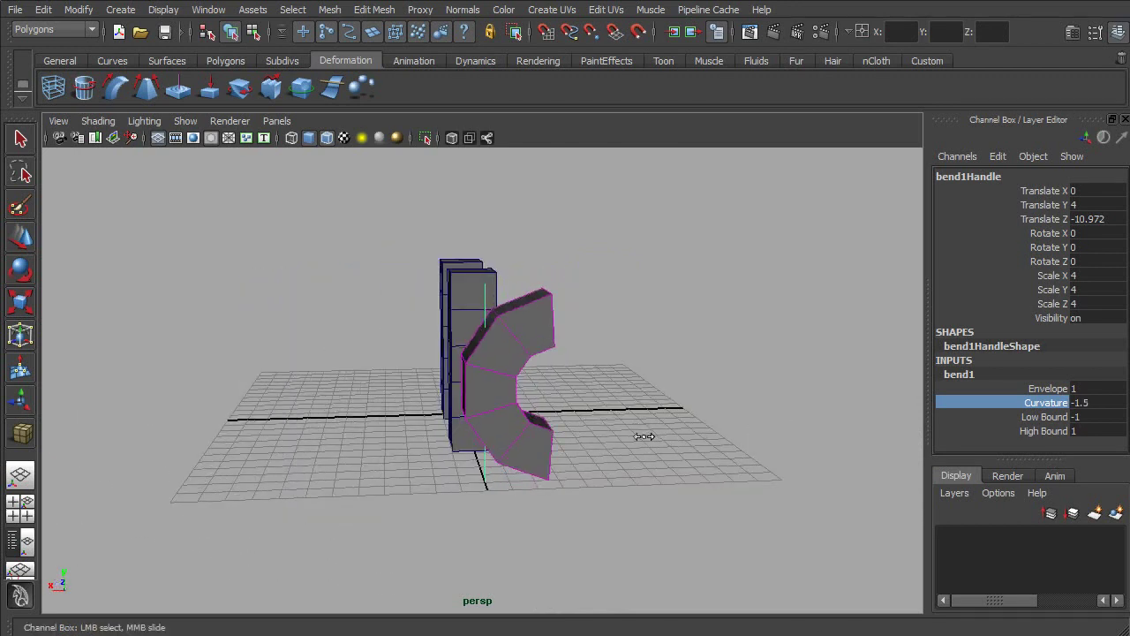
Select the middle column and orbit around the row
{"action": "left_click_drag", "start_coordinate": [644, 432], "coordinate": [509, 447], "text": "alt"}
{"action": "left_click", "coordinate": [504, 449]}
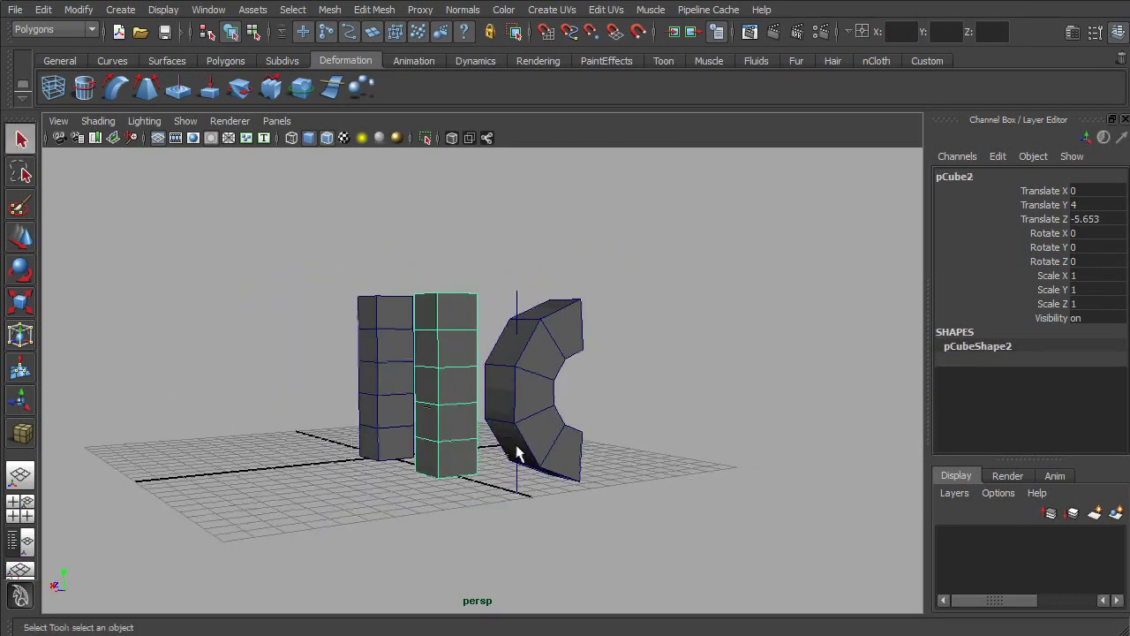
{"action": "scroll", "coordinate": [518, 453], "scroll_direction": "up", "scroll_amount": 2}
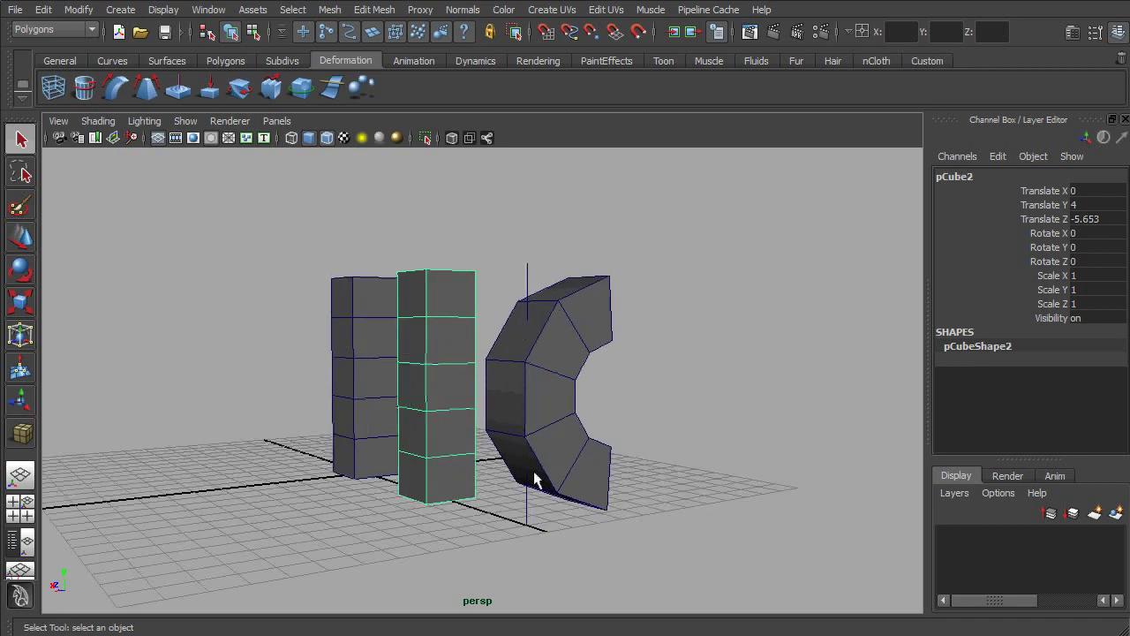
{"action": "left_click_drag", "start_coordinate": [537, 480], "coordinate": [496, 471], "text": "alt"}
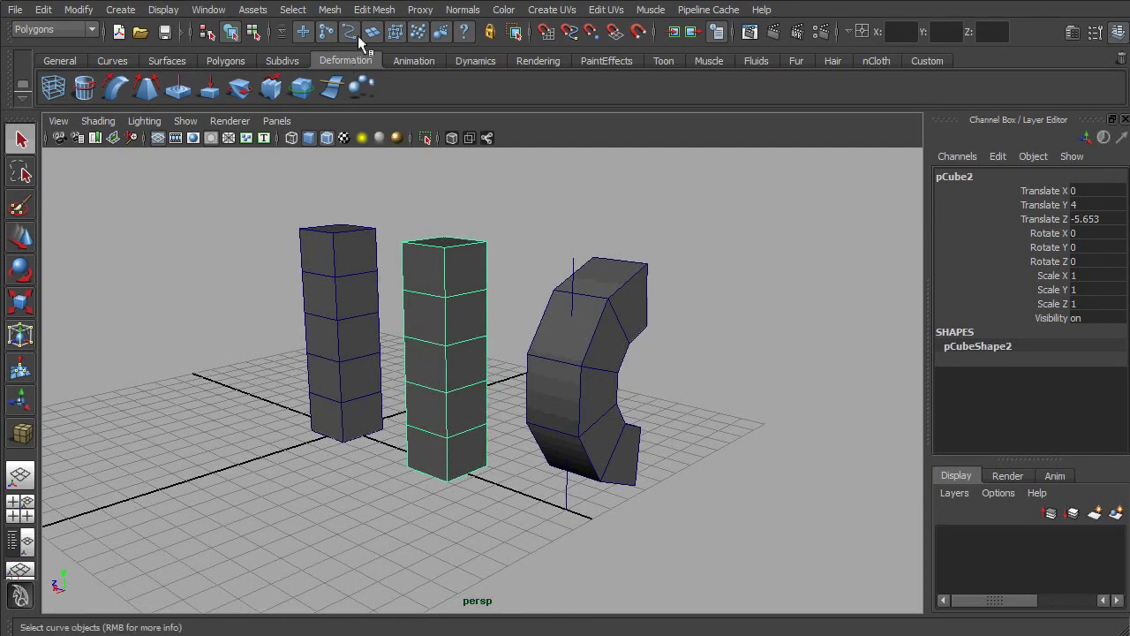
Insert five edge loops across the middle column, then return to Object Mode
{"action": "left_click", "coordinate": [385, 12]}
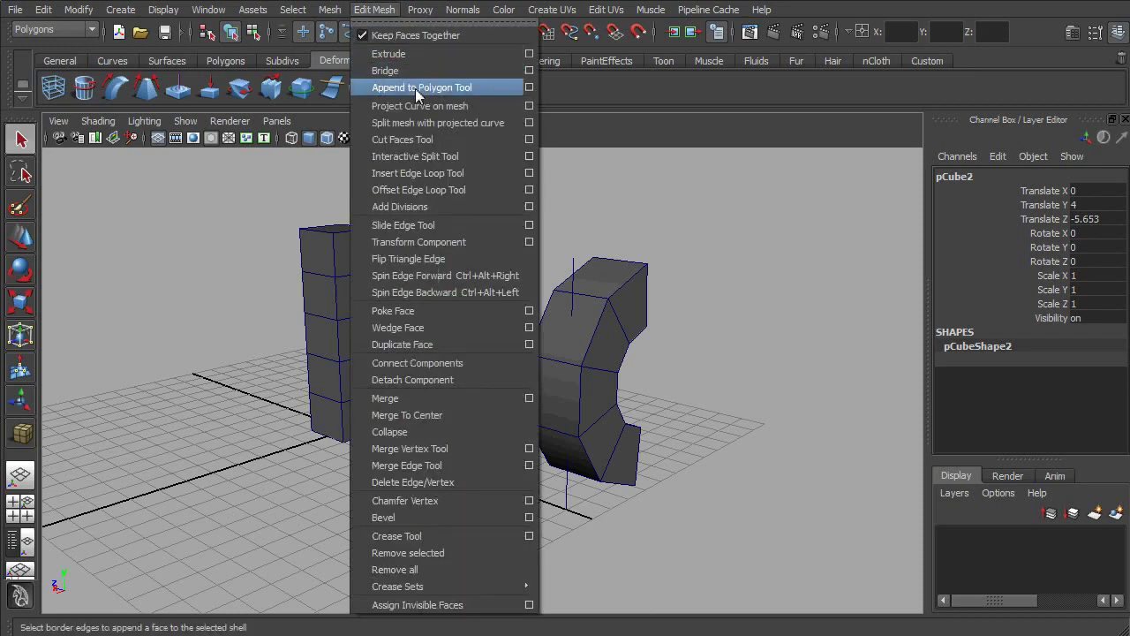
{"action": "left_click", "coordinate": [428, 174]}
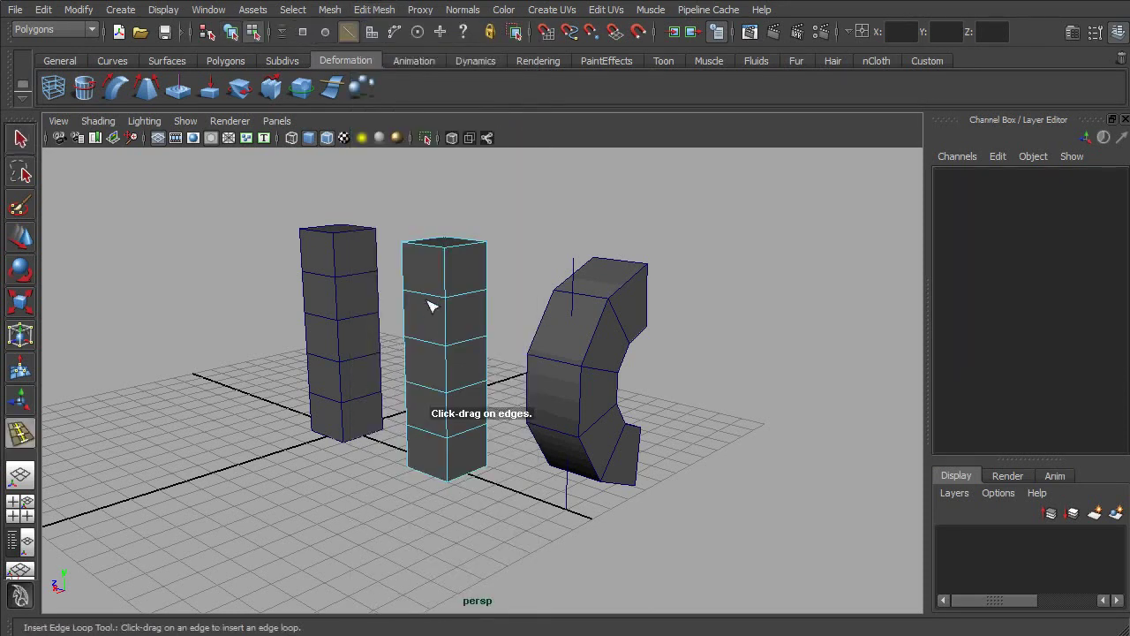
{"action": "left_click_drag", "start_coordinate": [446, 322], "coordinate": [449, 324]}
{"action": "left_click", "coordinate": [450, 375]}
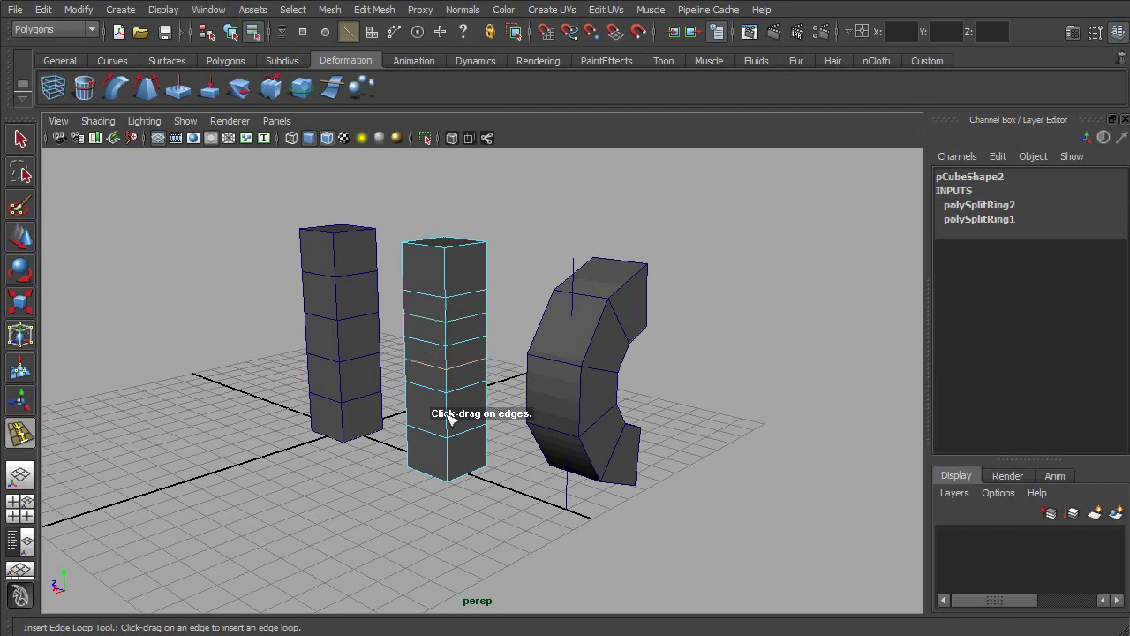
{"action": "left_click", "coordinate": [449, 426]}
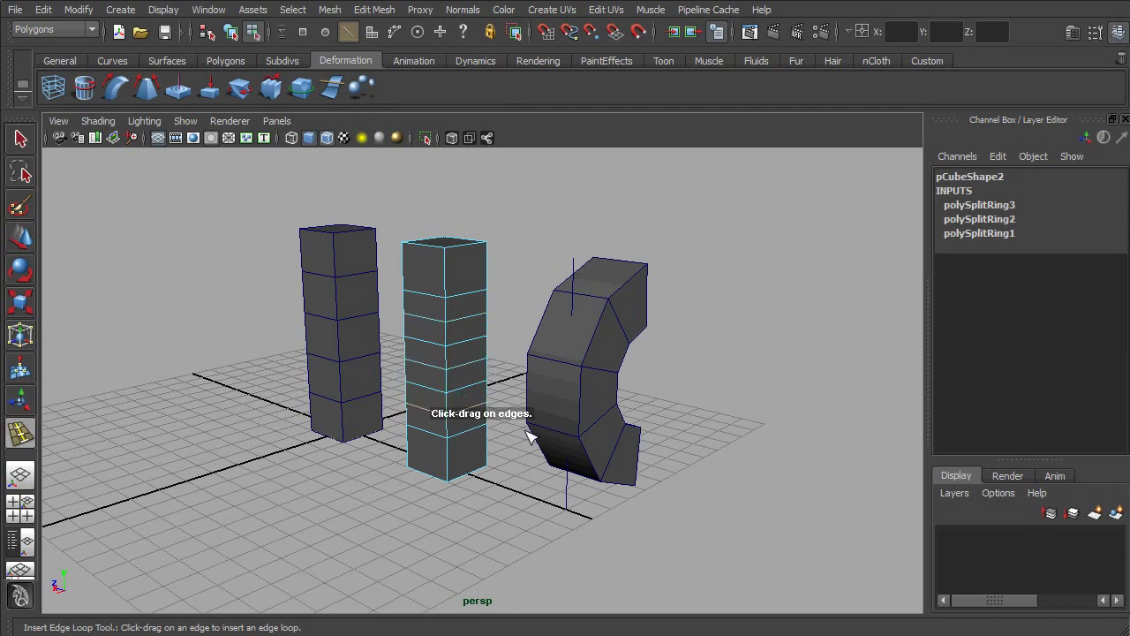
{"action": "left_click", "coordinate": [451, 283]}
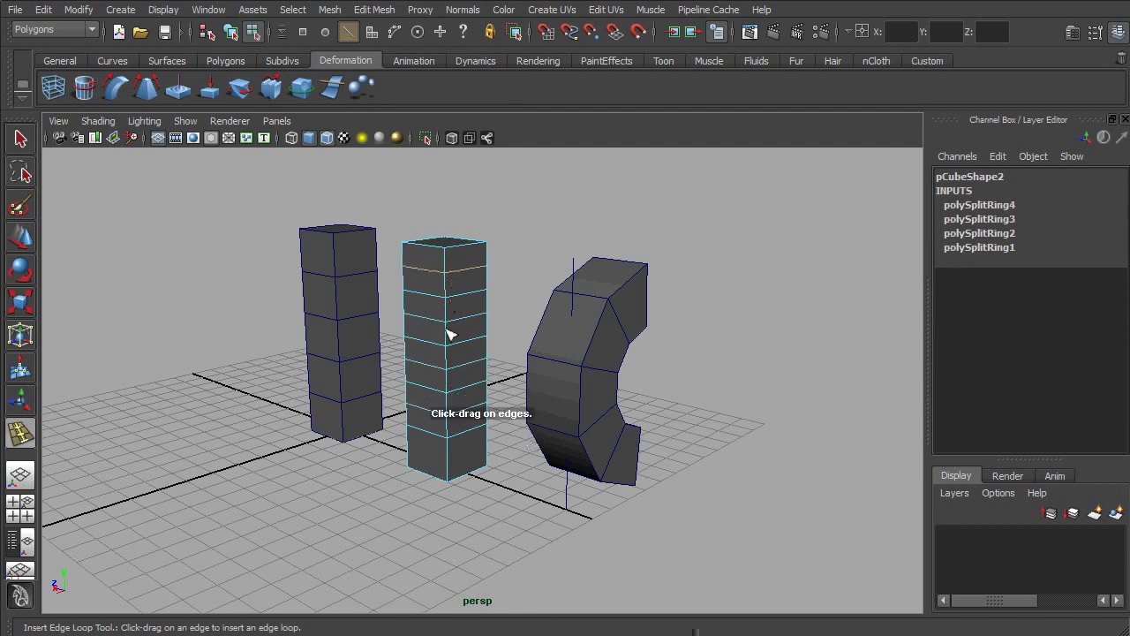
{"action": "left_click", "coordinate": [448, 475]}
{"action": "key", "text": "q"}
{"action": "right_click_drag", "start_coordinate": [455, 387], "coordinate": [488, 375]}
{"action": "left_click", "coordinate": [469, 373]}
{"action": "left_click_drag", "start_coordinate": [469, 374], "coordinate": [394, 334], "text": "alt"}
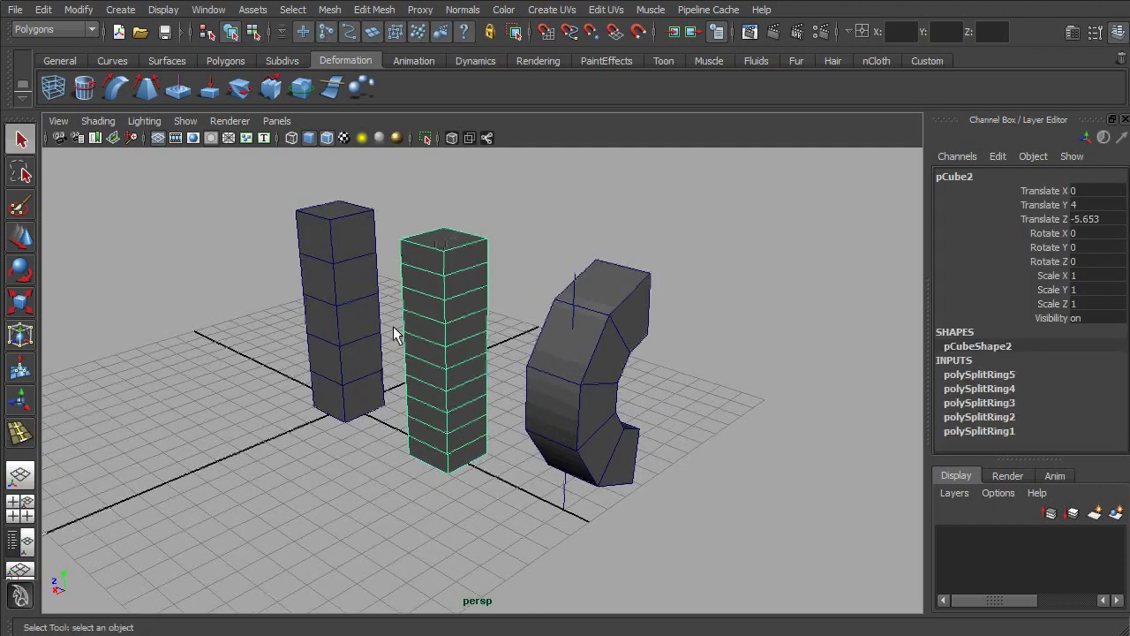
Add bend2 to the middle column and set its Curvature to -1.8
{"action": "left_click", "coordinate": [124, 90]}
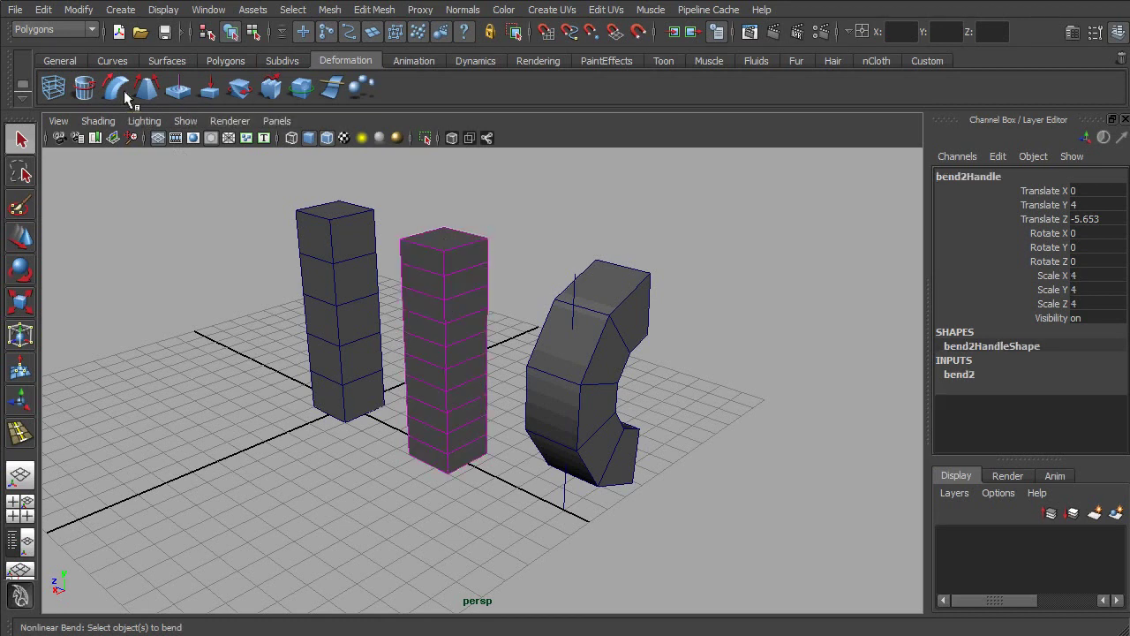
{"action": "left_click", "coordinate": [960, 371]}
{"action": "left_click", "coordinate": [1042, 403]}
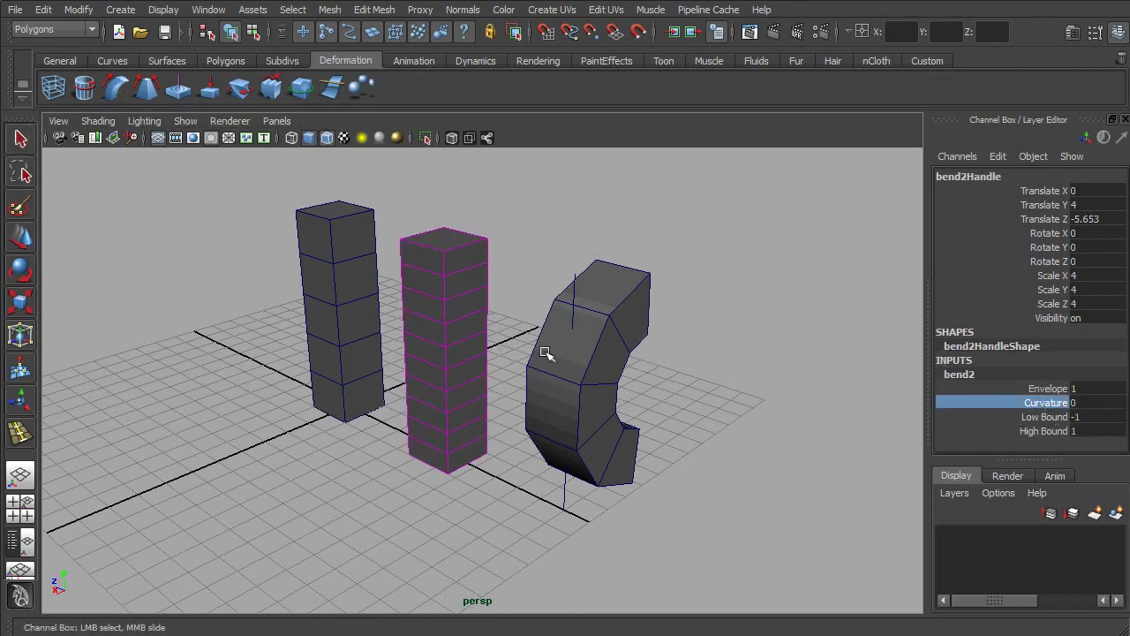
{"action": "left_click_drag", "start_coordinate": [546, 353], "coordinate": [268, 368], "text": "alt"}
{"action": "mouse_move", "coordinate": [540, 408]}
{"action": "middle_mouse_down"}
{"action": "mouse_move", "coordinate": [619, 408]}
{"action": "mouse_move", "coordinate": [524, 398]}
{"action": "middle_mouse_up"}
{"action": "left_click_drag", "start_coordinate": [669, 399], "coordinate": [461, 347], "text": "alt"}
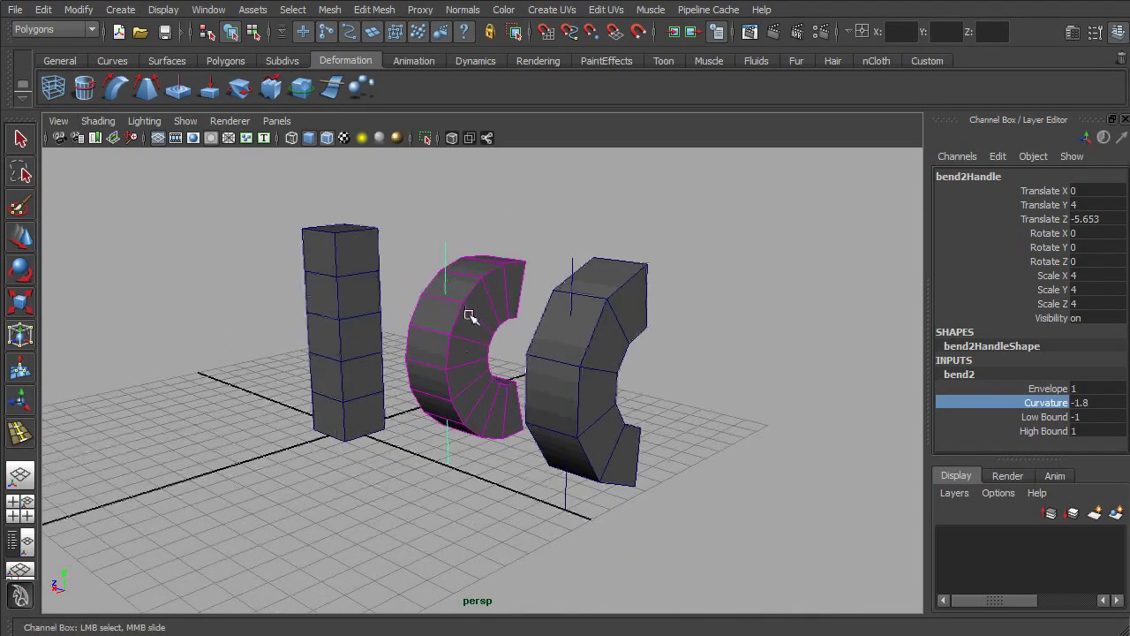
{"action": "right_click_drag", "start_coordinate": [471, 291], "coordinate": [512, 301]}
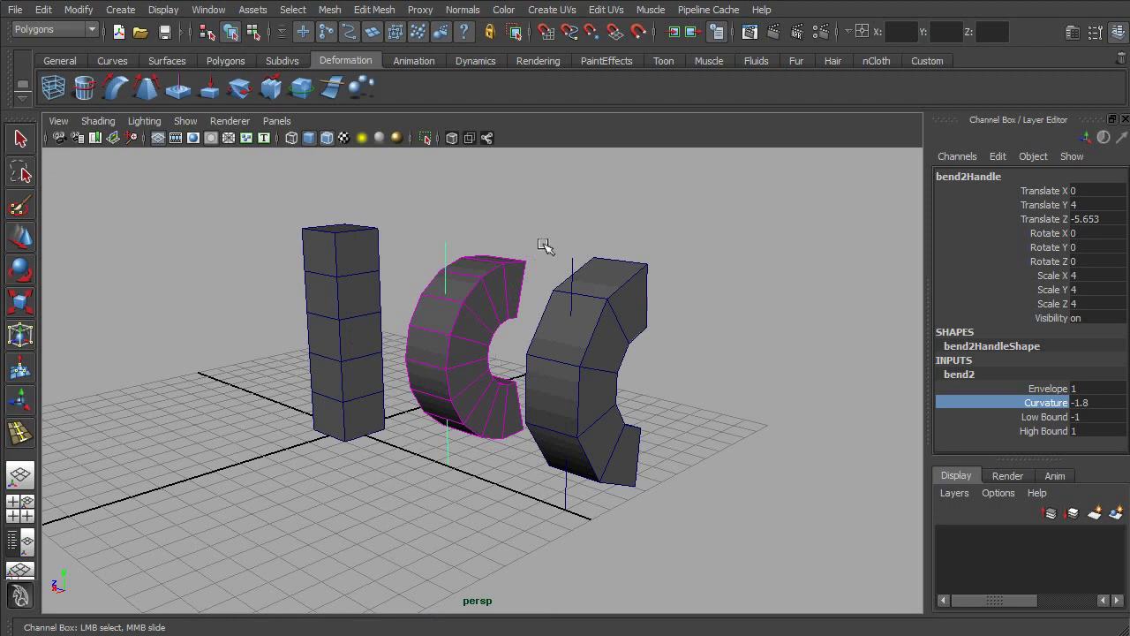
Turn off wireframe on shaded, then select the middle column's bend handle
{"action": "key", "text": "q"}
{"action": "left_click", "coordinate": [541, 250]}
{"action": "left_click", "coordinate": [323, 137]}
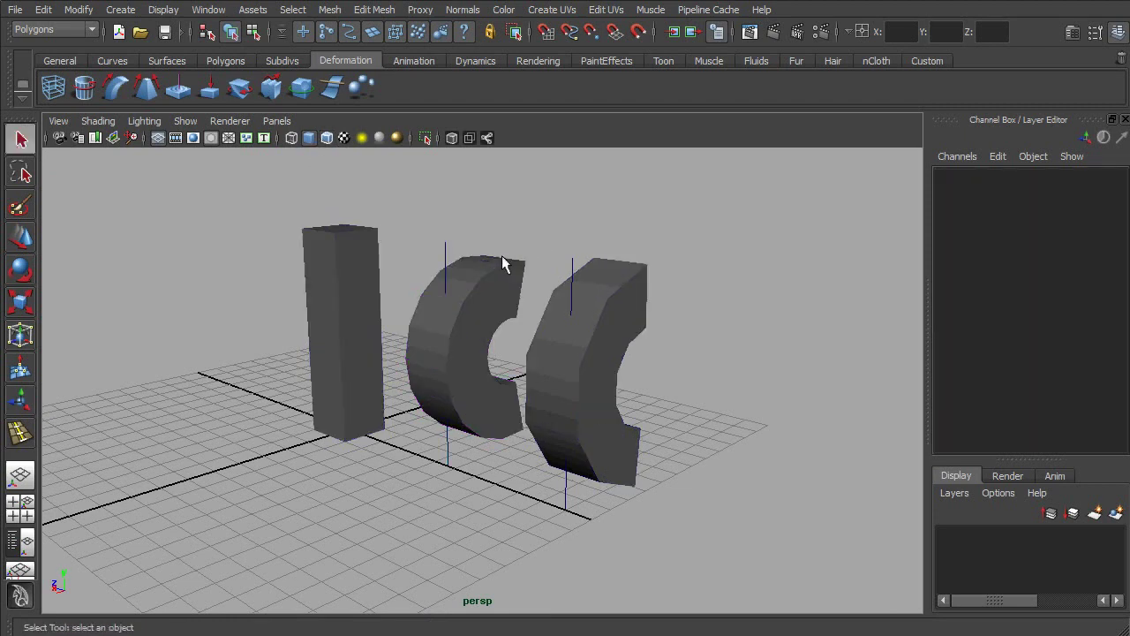
{"action": "left_click_drag", "start_coordinate": [452, 407], "coordinate": [501, 301], "text": "alt"}
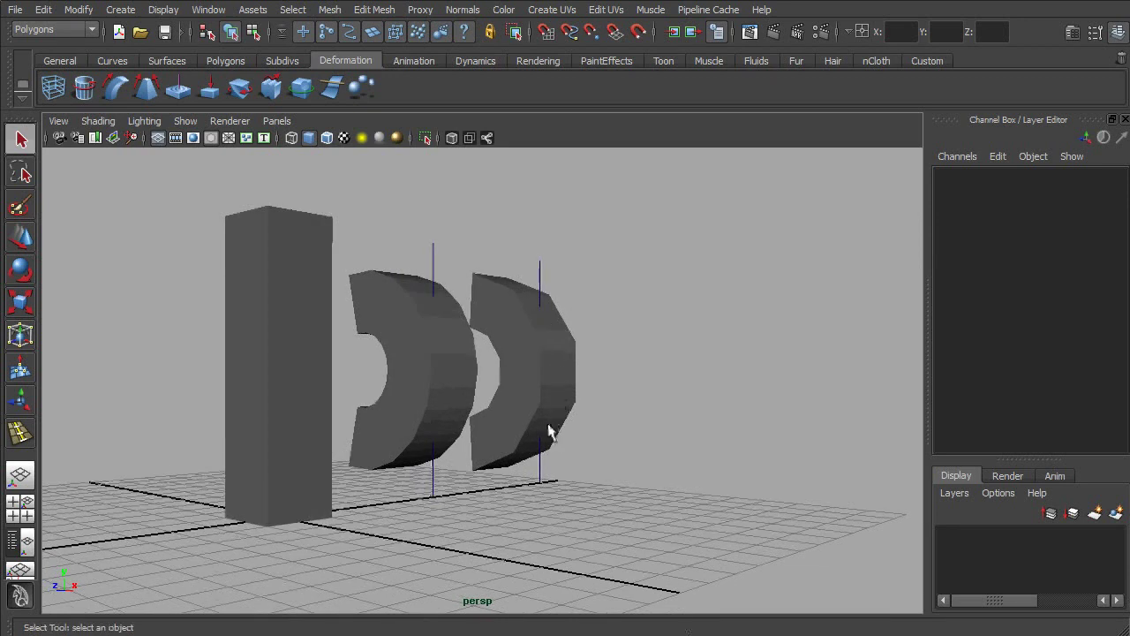
{"action": "left_click_drag", "start_coordinate": [552, 470], "coordinate": [396, 477], "text": "alt"}
{"action": "left_click", "coordinate": [476, 401]}
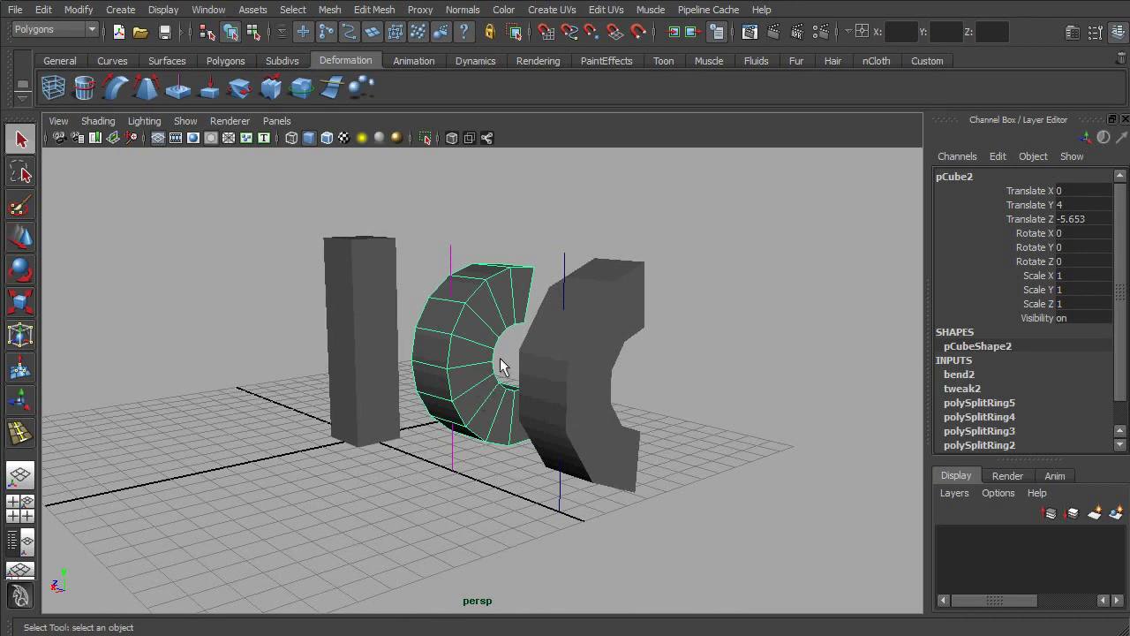
{"action": "left_click", "coordinate": [451, 259]}
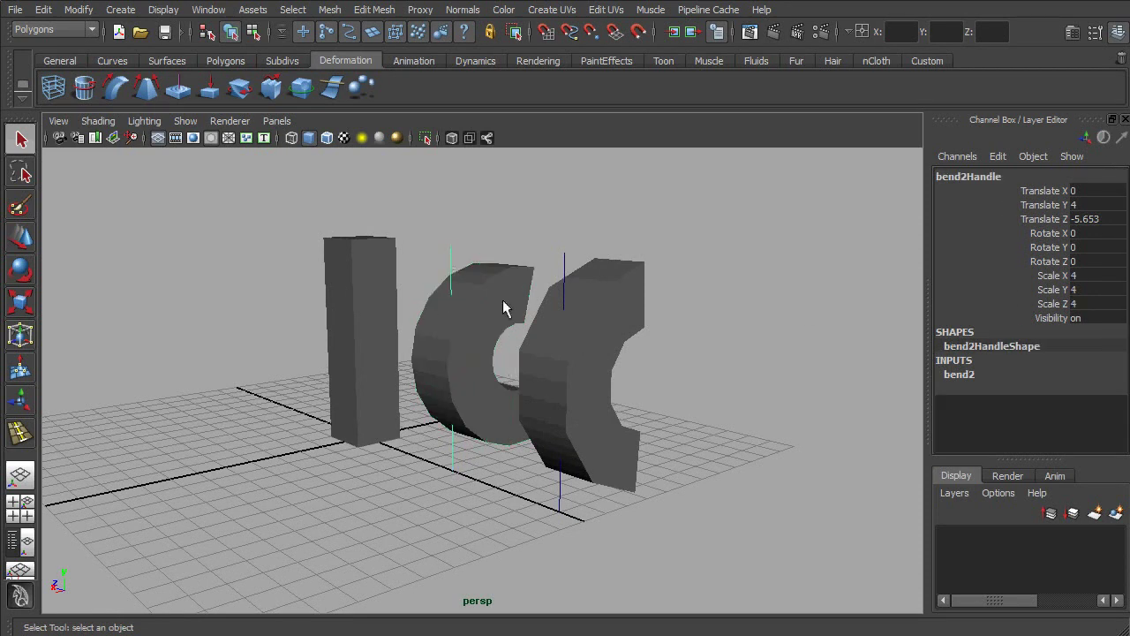
{"action": "middle_click_drag", "start_coordinate": [620, 316], "coordinate": [621, 329], "text": "alt"}
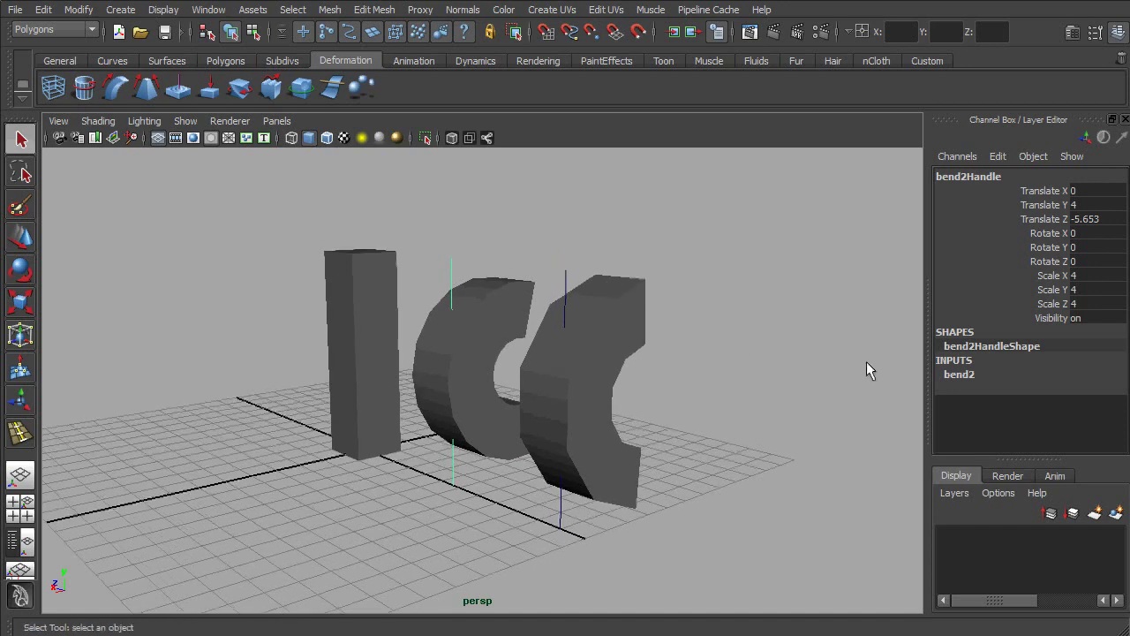
Raise the bend2 handle, rotate it to -17.473 in Z, and view in wireframe
{"action": "left_click", "coordinate": [961, 377]}
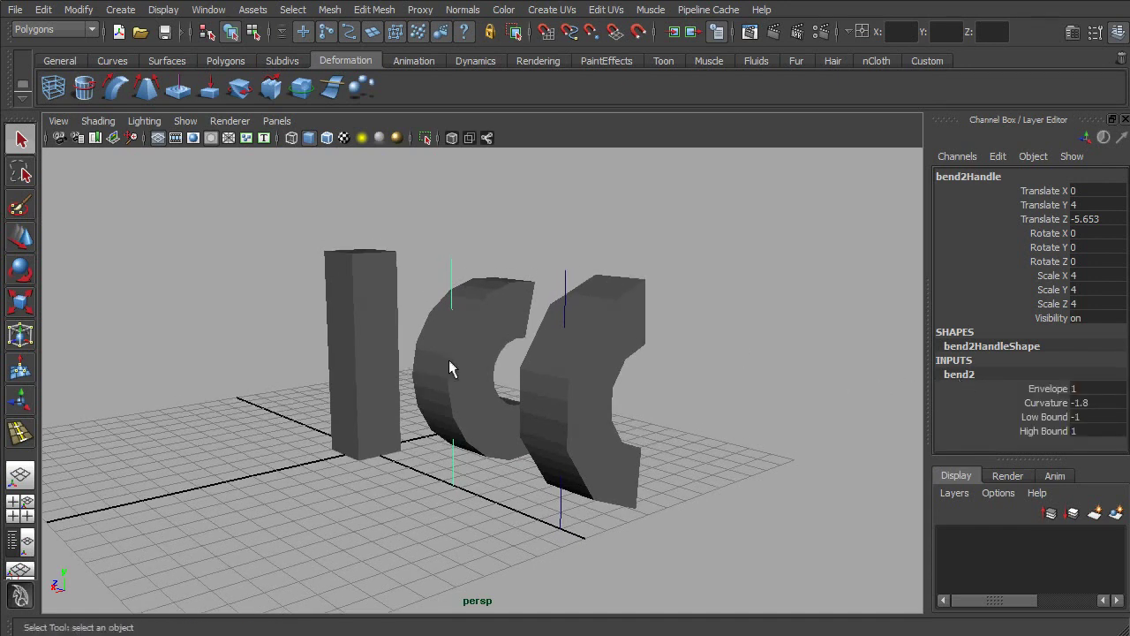
{"action": "left_click_drag", "start_coordinate": [449, 359], "coordinate": [432, 369], "text": "alt"}
{"action": "key", "text": "w"}
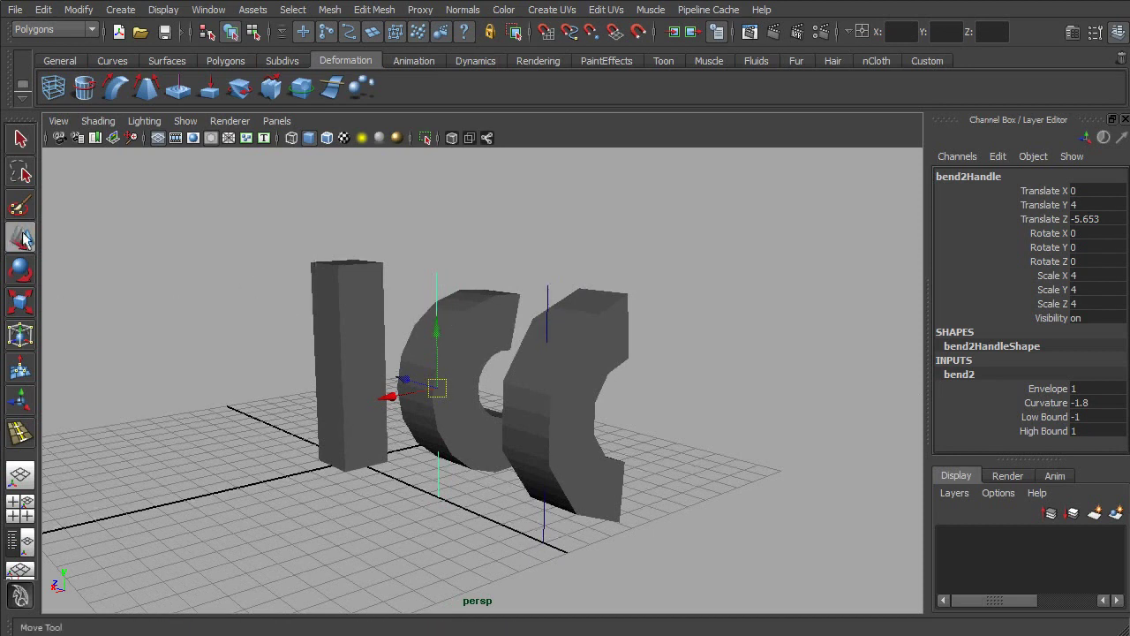
{"action": "left_click_drag", "start_coordinate": [441, 328], "coordinate": [451, 421]}
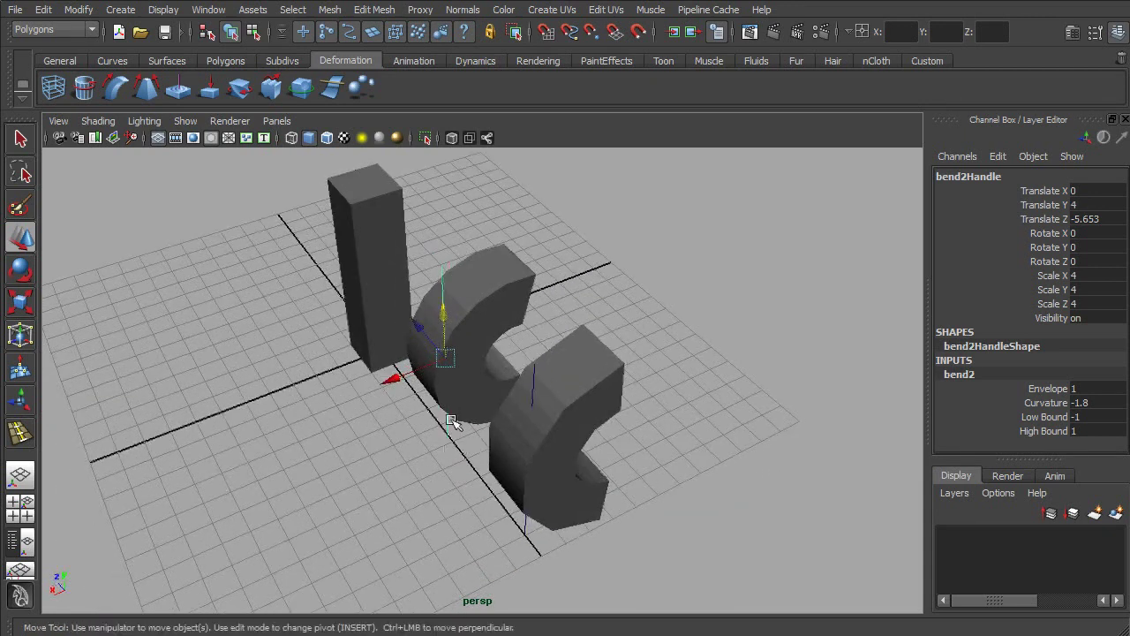
{"action": "key", "text": "e"}
{"action": "left_click_drag", "start_coordinate": [408, 314], "coordinate": [255, 303]}
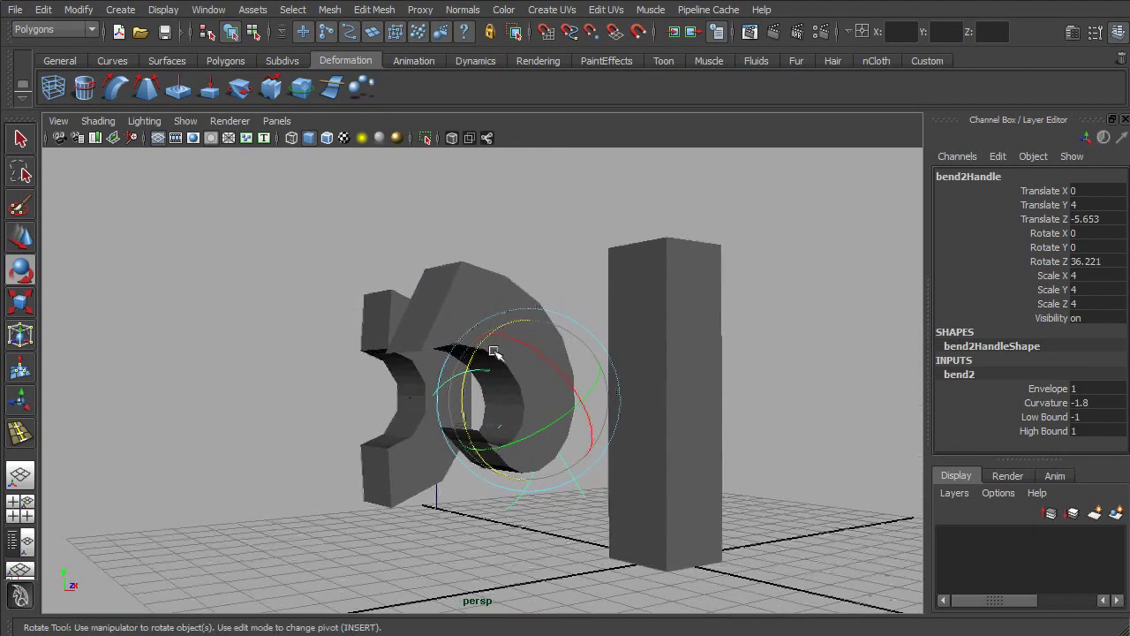
{"action": "left_click_drag", "start_coordinate": [495, 352], "coordinate": [592, 435]}
{"action": "key", "text": "q"}
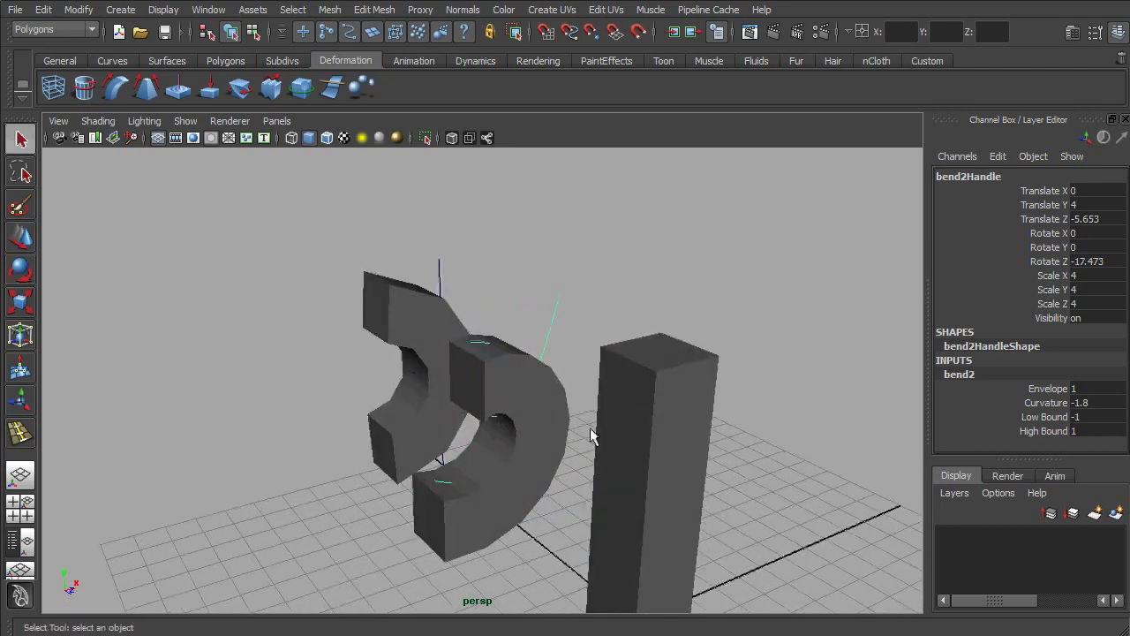
{"action": "key", "text": "4"}
{"action": "mouse_move", "coordinate": [512, 433]}
{"action": "left_mouse_down", "text": "alt"}
{"action": "mouse_move", "coordinate": [618, 411]}
{"action": "mouse_move", "coordinate": [494, 430]}
{"action": "mouse_move", "coordinate": [444, 421]}
{"action": "left_mouse_up", "text": "alt"}
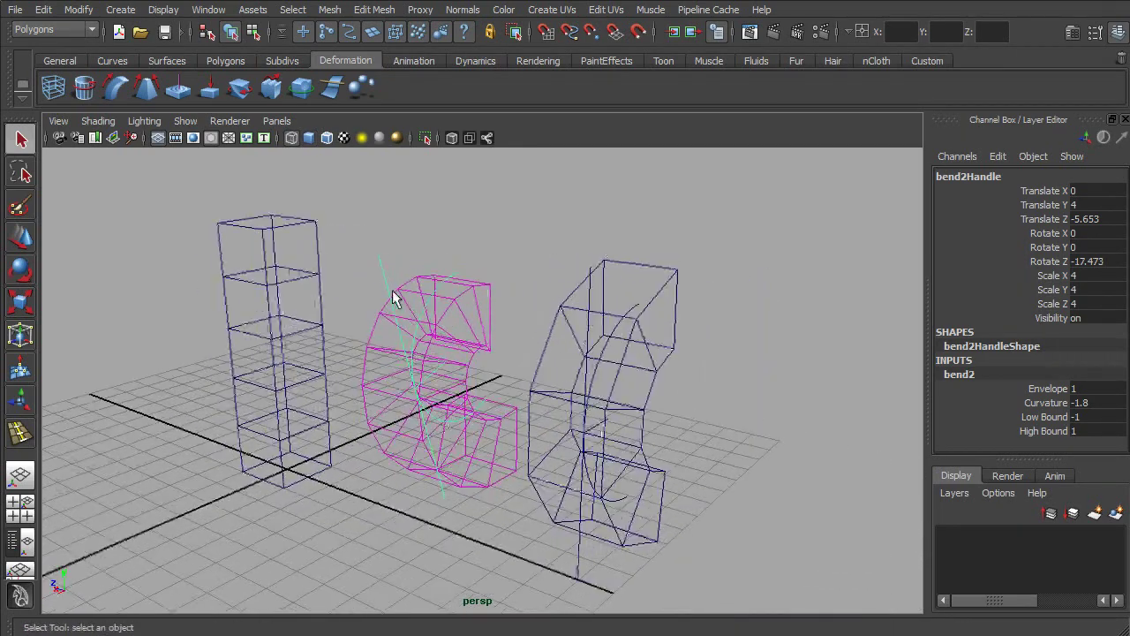
Reset the bend2 handle's Rotate Z to 0 and set Low Bound to 0
{"action": "left_click_drag", "start_coordinate": [395, 299], "coordinate": [459, 430], "text": "alt"}
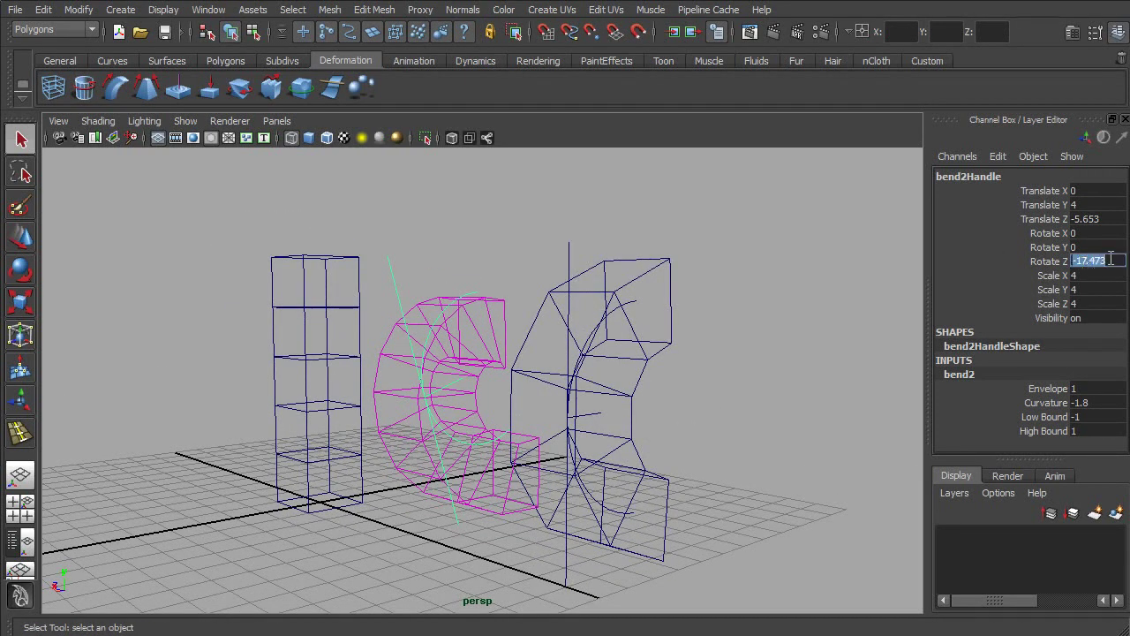
{"action": "key", "text": "Return"}
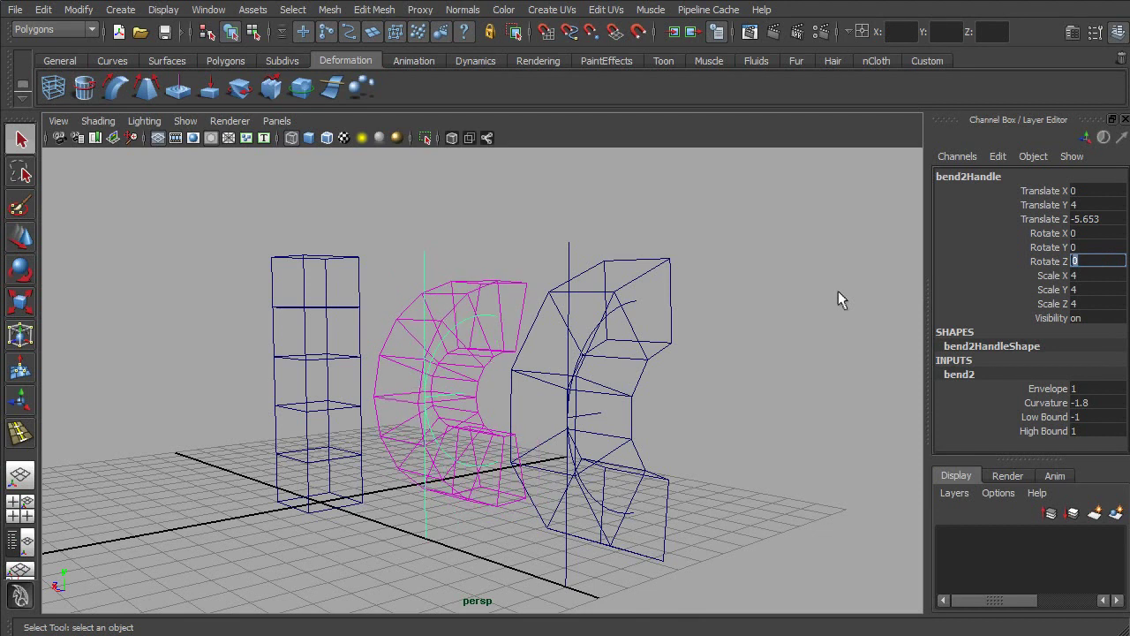
{"action": "left_click", "coordinate": [1054, 416]}
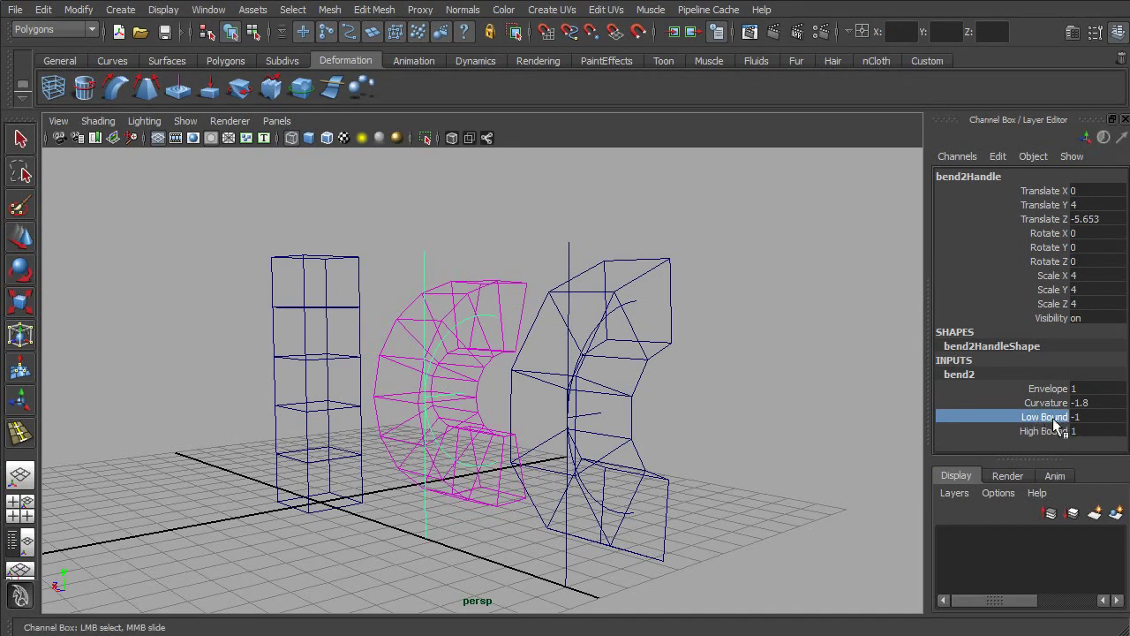
{"action": "double_click", "coordinate": [1080, 417]}
{"action": "type", "text": "0"}
{"action": "key", "text": "Return"}
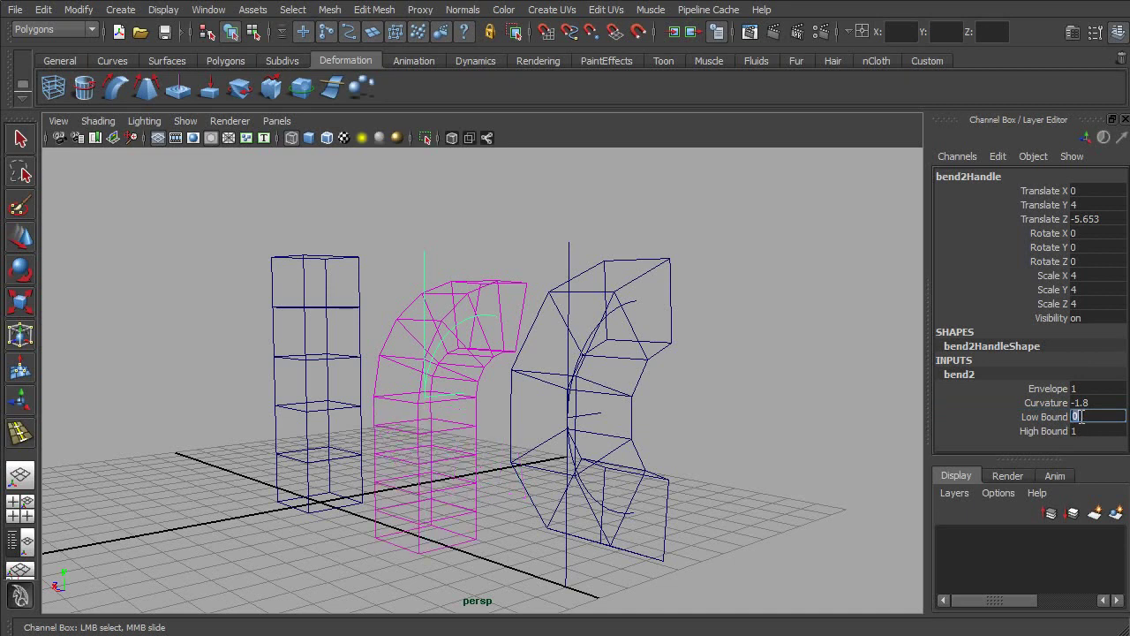
Test a High Bound of 0, then restore High Bound to 1
{"action": "left_click_drag", "start_coordinate": [315, 444], "coordinate": [398, 422], "text": "alt"}
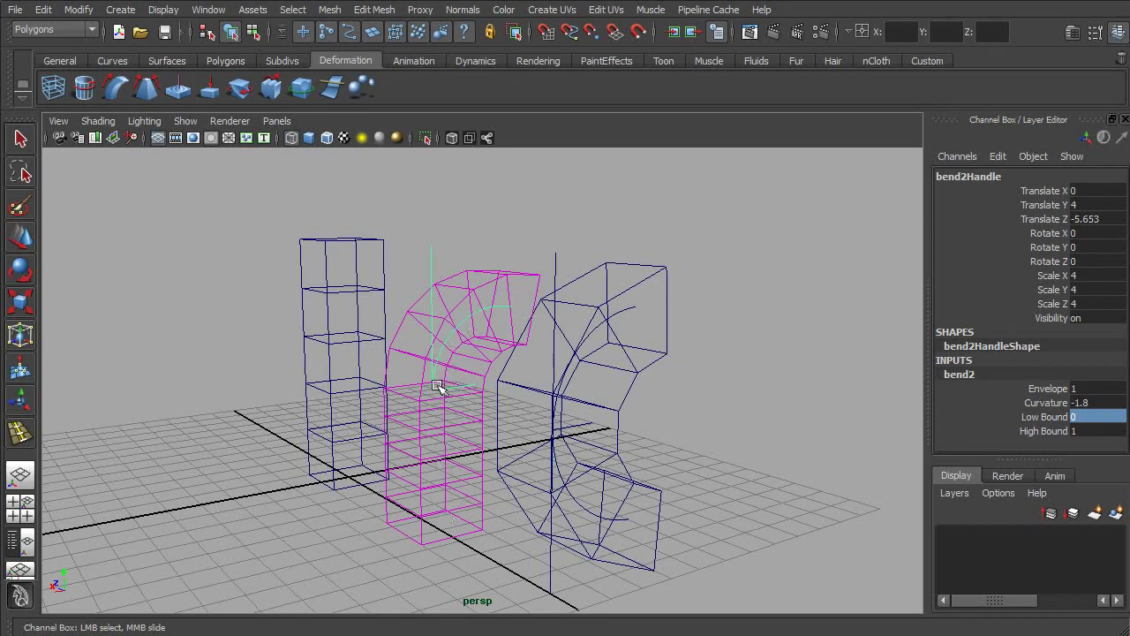
{"action": "left_click", "coordinate": [1099, 430]}
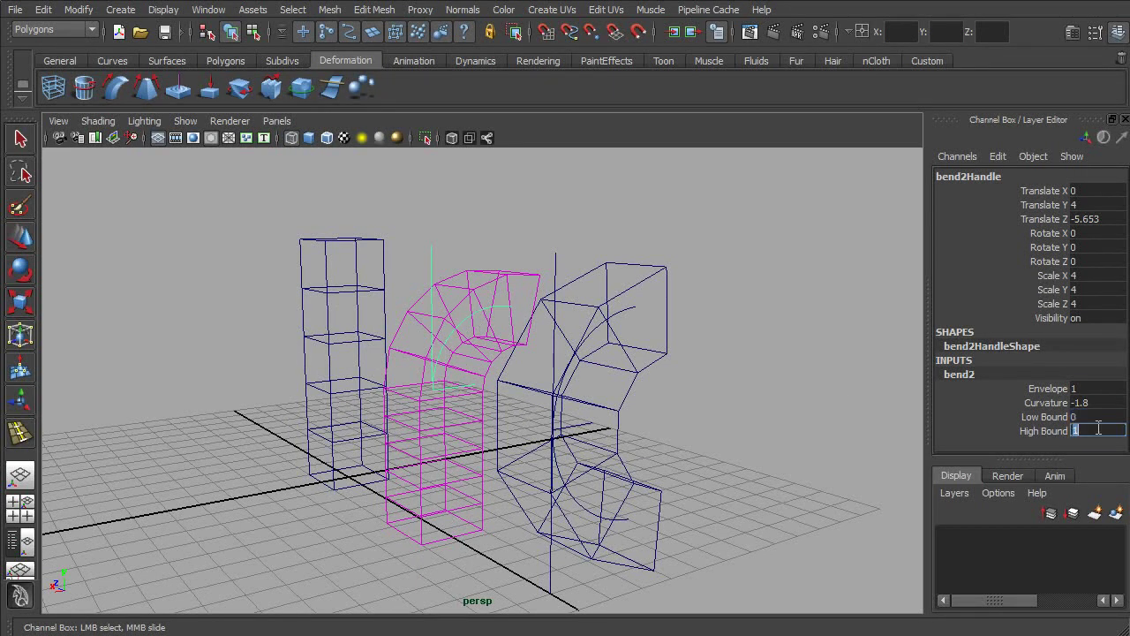
{"action": "type", "text": "0"}
{"action": "key", "text": "Return"}
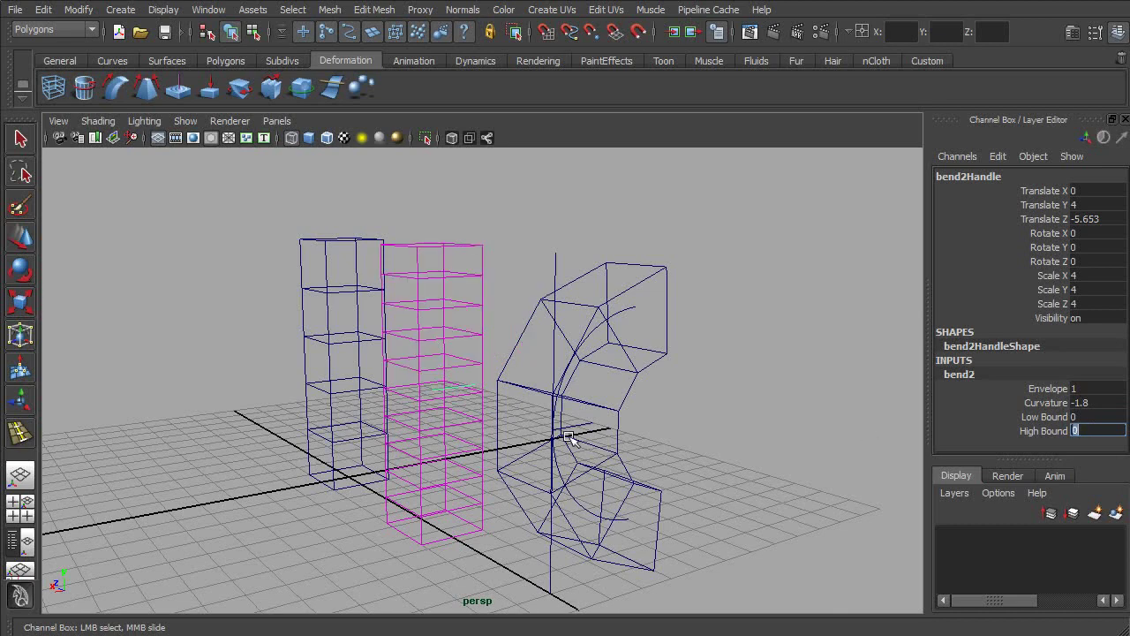
{"action": "left_click_drag", "start_coordinate": [570, 437], "coordinate": [508, 444], "text": "alt"}
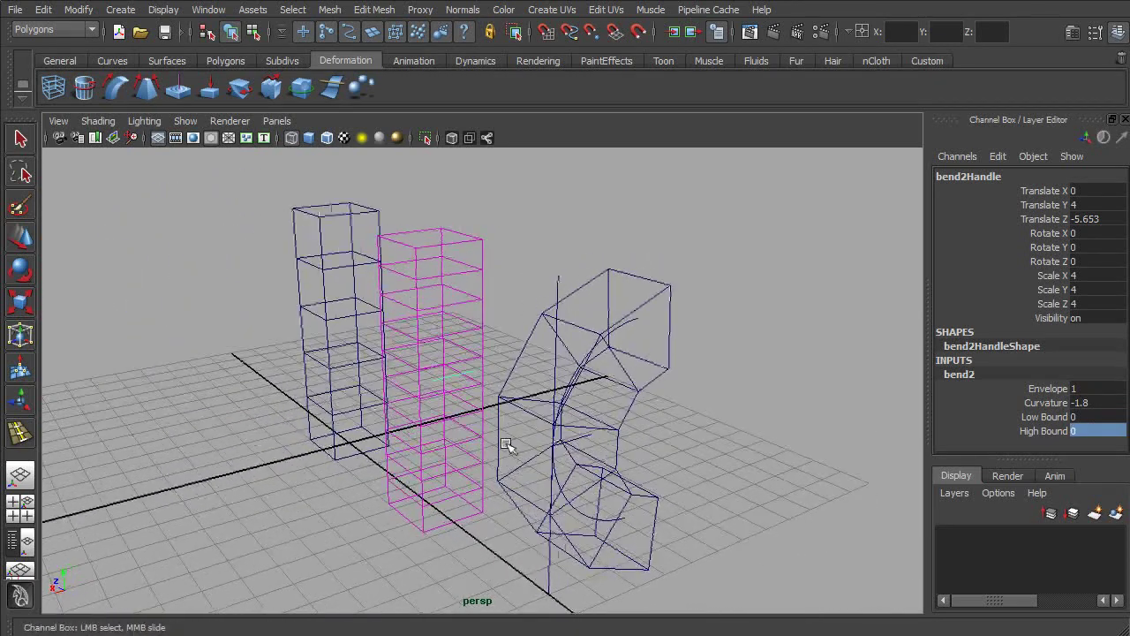
{"action": "left_click", "coordinate": [1093, 431]}
{"action": "type", "text": "1"}
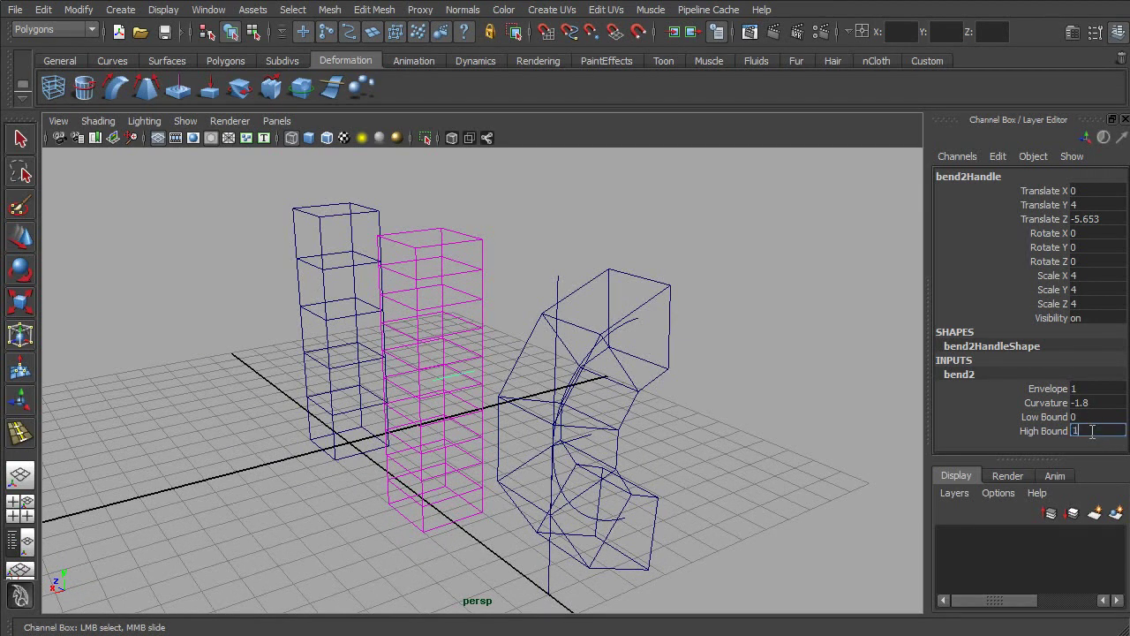
{"action": "key", "text": "Return"}
Move the bend2 handle down toward the base of the middle column
{"action": "key", "text": "5"}
{"action": "left_click_drag", "start_coordinate": [566, 335], "coordinate": [521, 316], "text": "alt"}
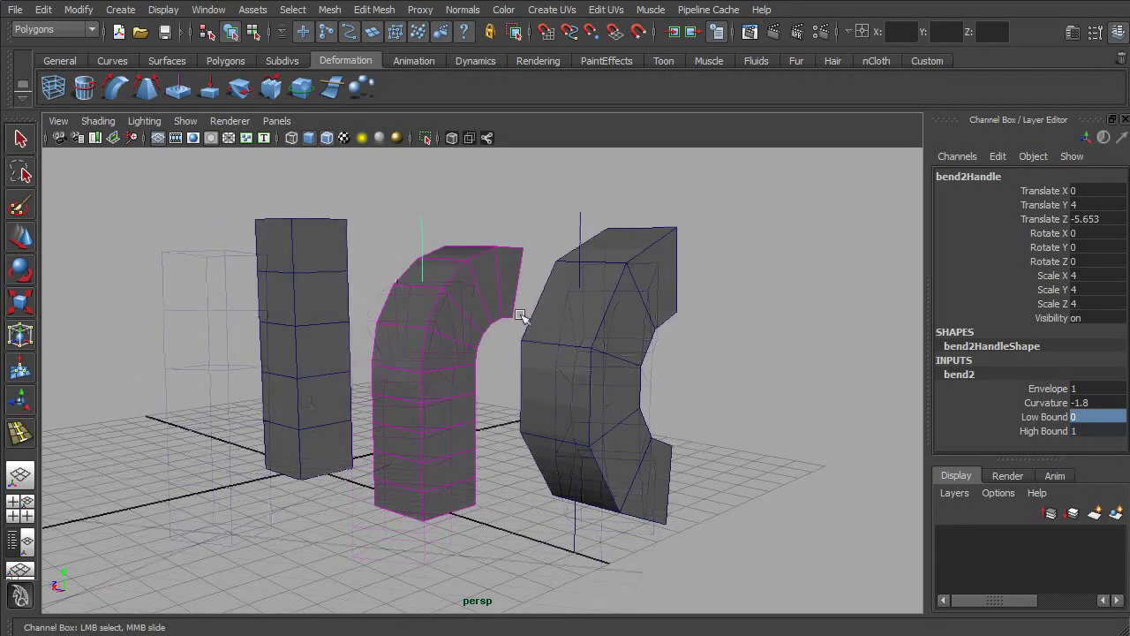
{"action": "left_click", "coordinate": [423, 236]}
{"action": "key", "text": "w"}
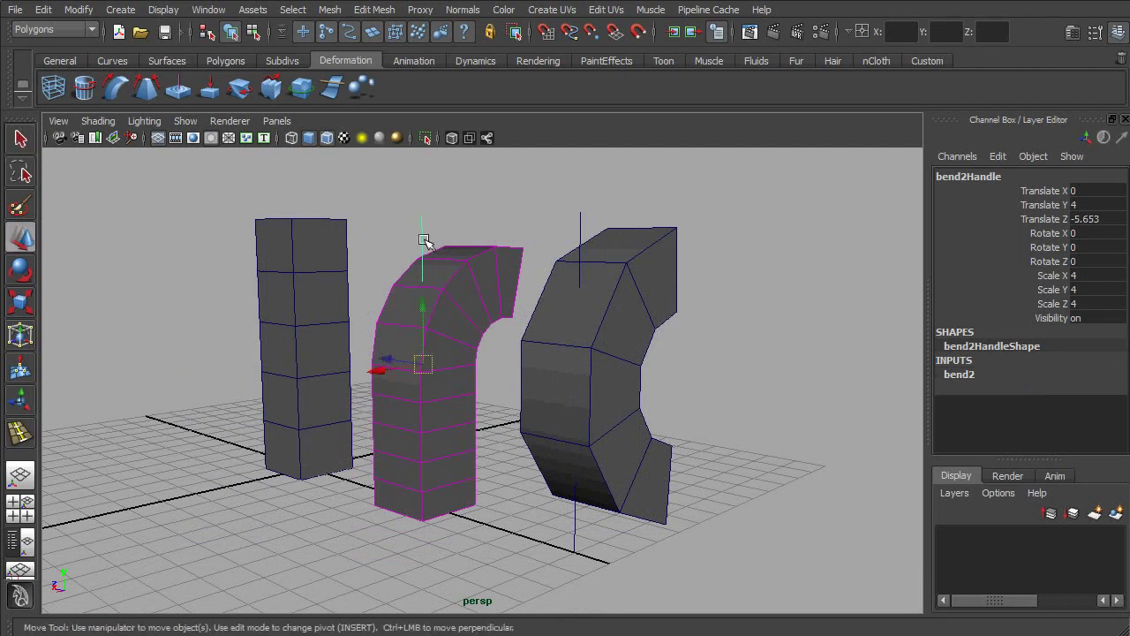
{"action": "left_click_drag", "start_coordinate": [420, 304], "coordinate": [420, 444]}
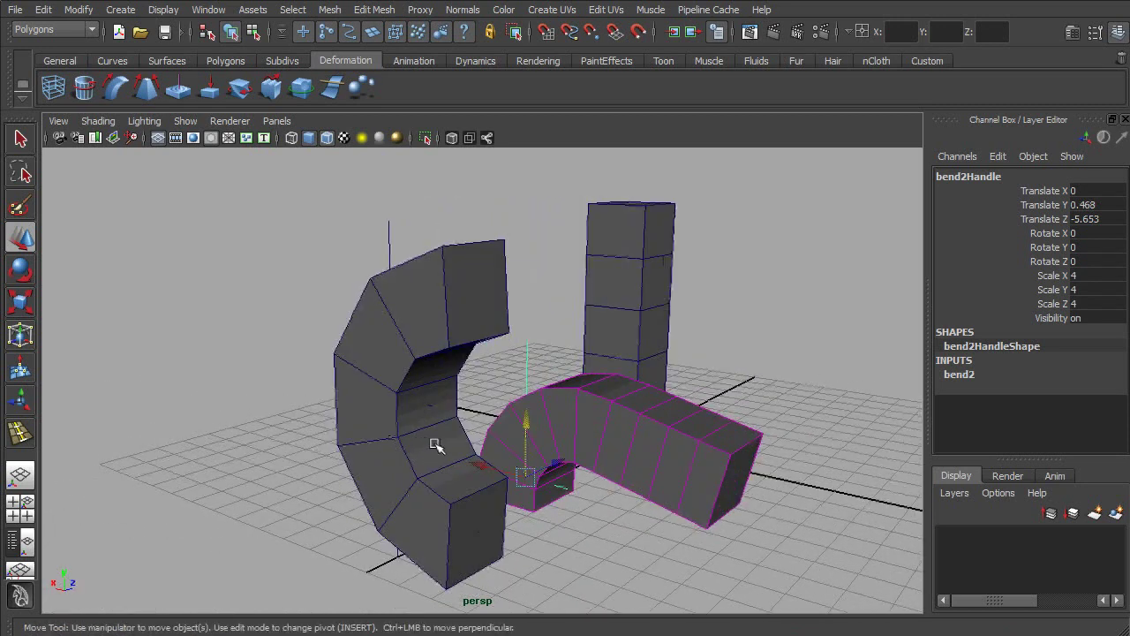
{"action": "key", "text": "4"}
{"action": "left_click_drag", "start_coordinate": [526, 417], "coordinate": [529, 440]}
{"action": "key", "text": "5"}
{"action": "left_click_drag", "start_coordinate": [653, 432], "coordinate": [601, 433], "text": "alt"}
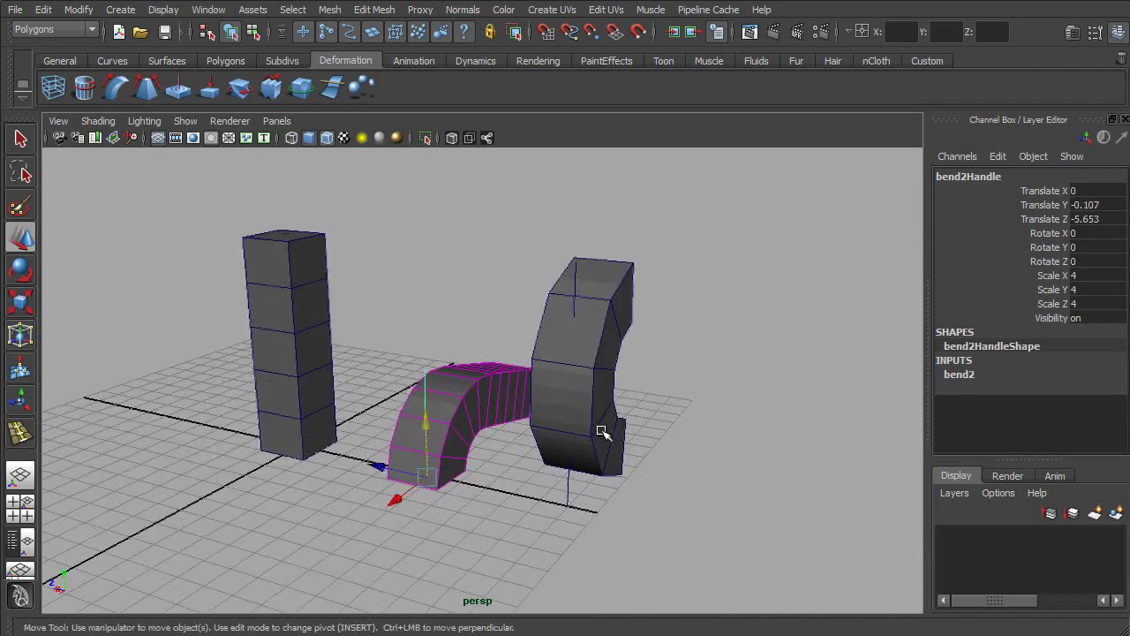
{"action": "key", "text": "q"}
{"action": "left_click_drag", "start_coordinate": [396, 451], "coordinate": [653, 369], "text": "alt"}
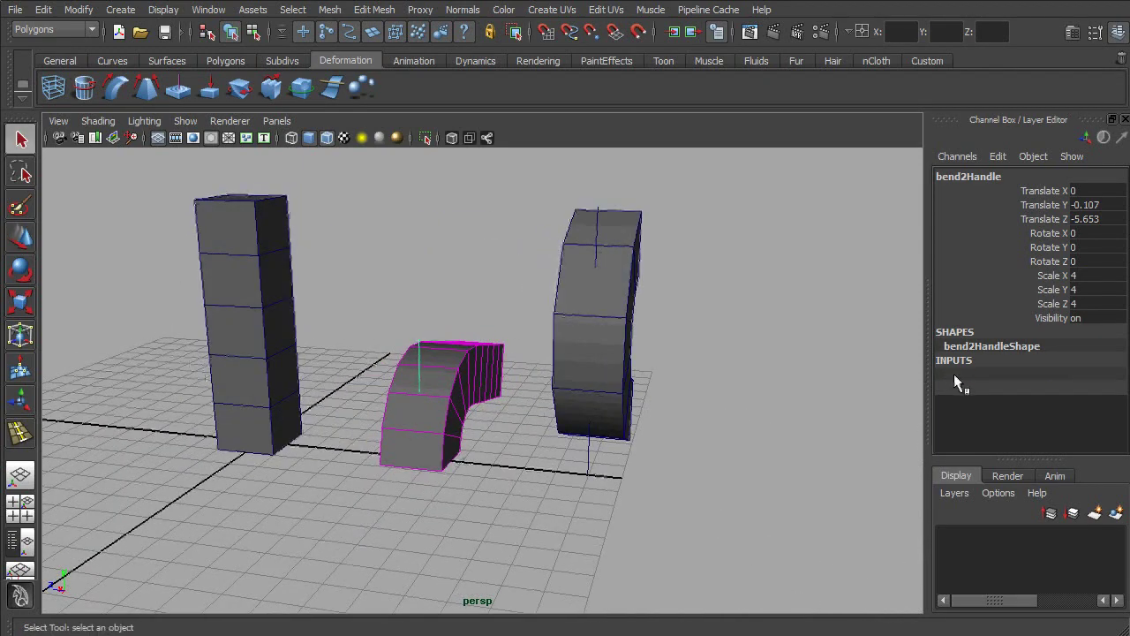
Set bend2's Envelope to 0.5 so the curve bends at half strength
{"action": "left_click", "coordinate": [1038, 391]}
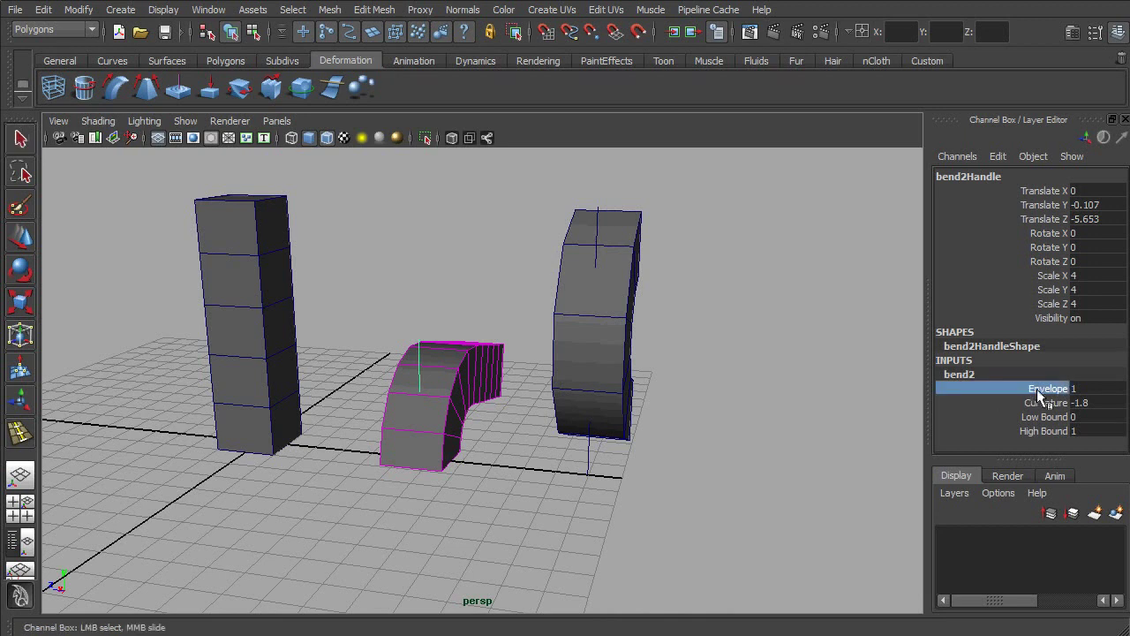
{"action": "left_click_drag", "start_coordinate": [685, 302], "coordinate": [692, 336], "text": "alt"}
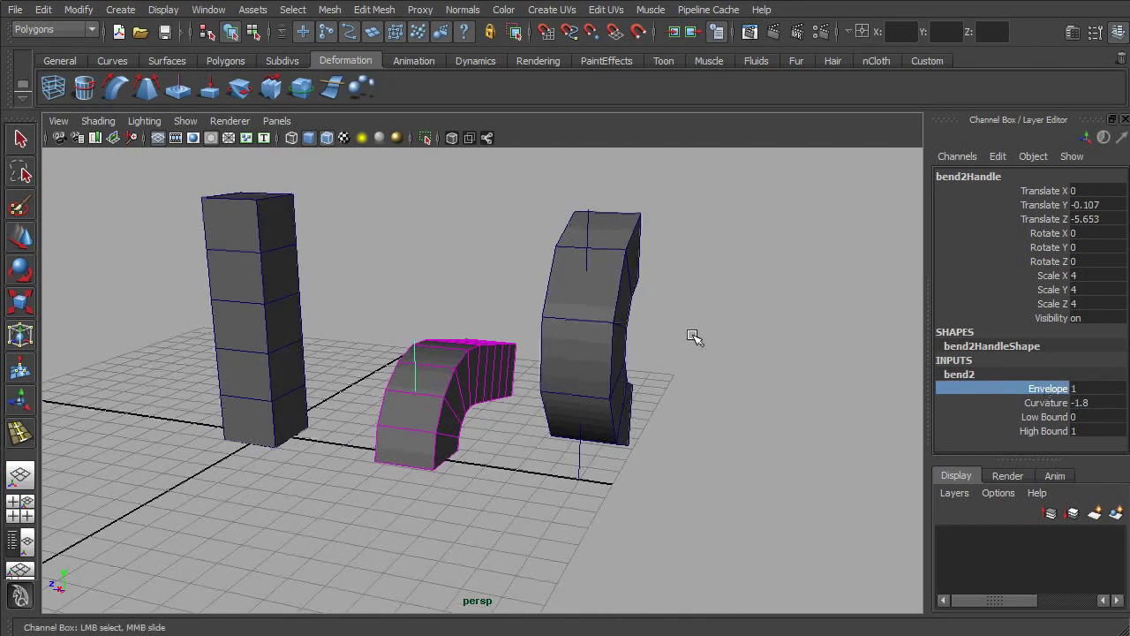
{"action": "key", "text": "4"}
{"action": "double_click", "coordinate": [1077, 388]}
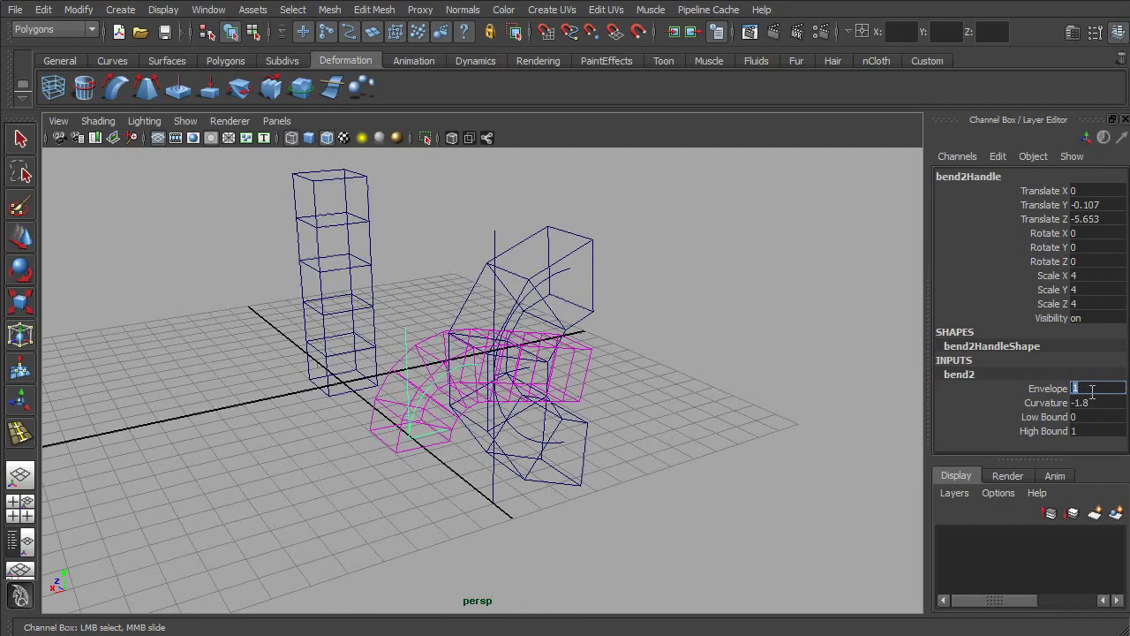
{"action": "key", "text": "Return"}
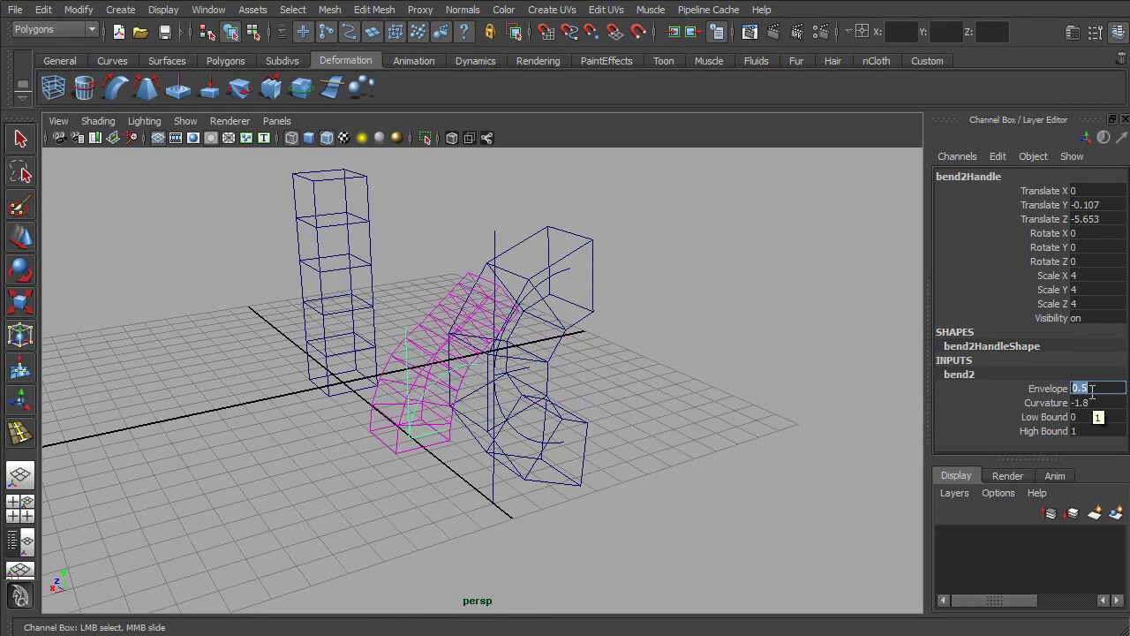
{"action": "mouse_move", "coordinate": [378, 433]}
{"action": "left_mouse_down", "text": "alt"}
{"action": "mouse_move", "coordinate": [535, 450]}
{"action": "mouse_move", "coordinate": [757, 434]}
{"action": "mouse_move", "coordinate": [621, 412]}
{"action": "mouse_move", "coordinate": [723, 407]}
{"action": "mouse_move", "coordinate": [649, 397]}
{"action": "mouse_move", "coordinate": [416, 412]}
{"action": "mouse_move", "coordinate": [494, 410]}
{"action": "mouse_move", "coordinate": [545, 431]}
{"action": "mouse_move", "coordinate": [492, 433]}
{"action": "left_mouse_up", "text": "alt"}
{"action": "key", "text": "5"}
{"action": "left_click_drag", "start_coordinate": [566, 431], "coordinate": [520, 407], "text": "alt"}
{"action": "left_click_drag", "start_coordinate": [598, 403], "coordinate": [515, 411], "text": "alt"}
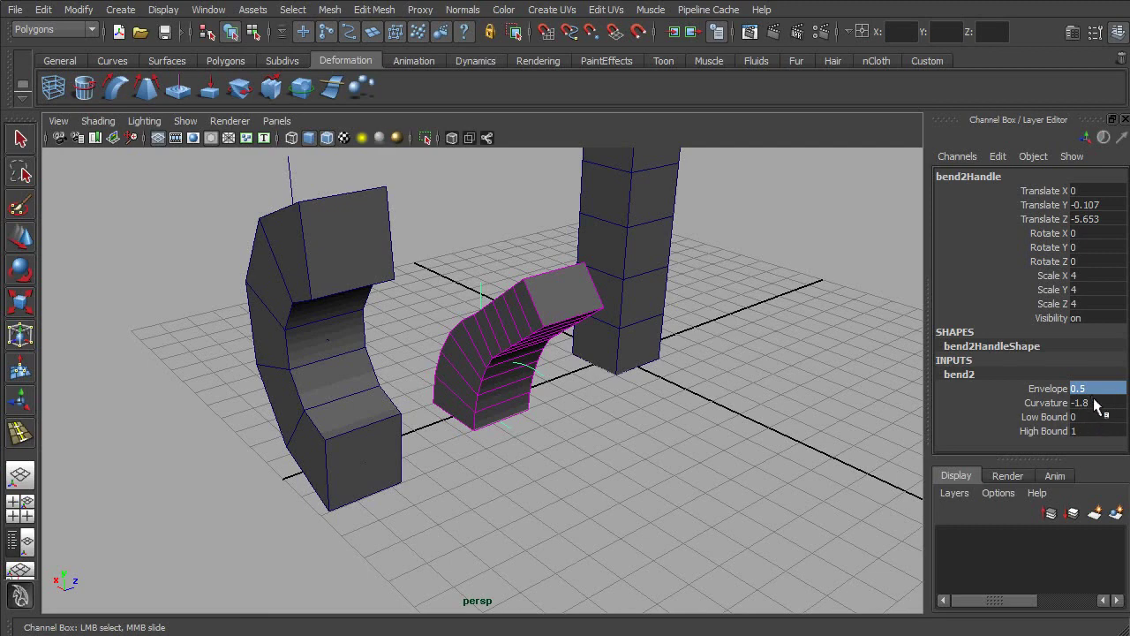
{"action": "left_click_drag", "start_coordinate": [671, 420], "coordinate": [578, 400], "text": "alt"}
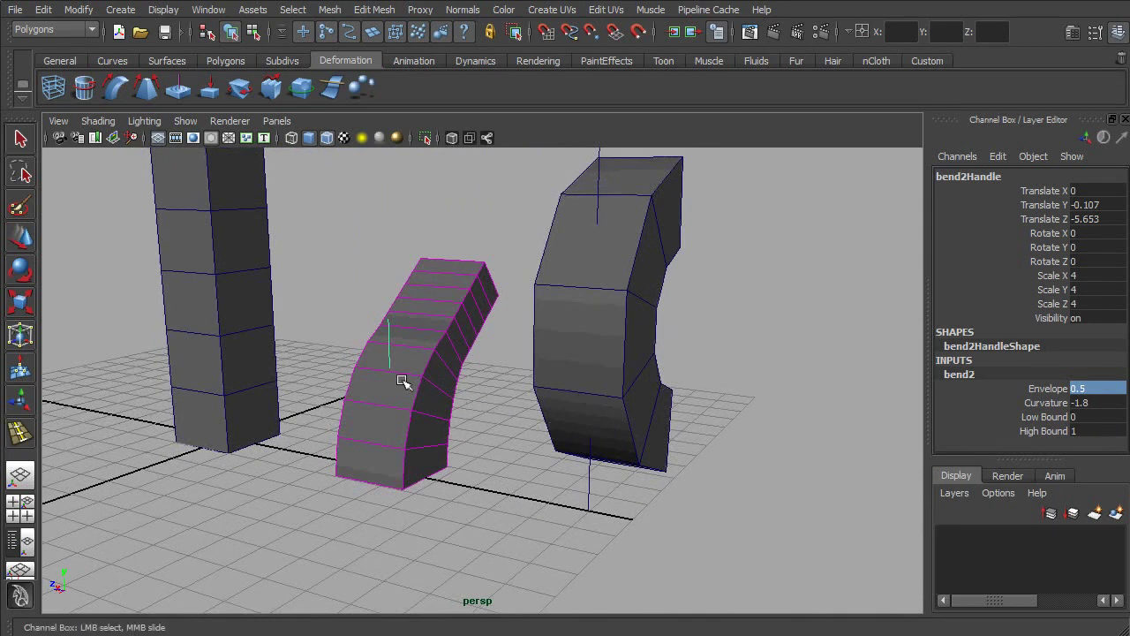
Rotate the bend handle around Z to lean the curve, then select the left column
{"action": "key", "text": "e"}
{"action": "left_click_drag", "start_coordinate": [375, 412], "coordinate": [397, 440]}
{"action": "key", "text": "q"}
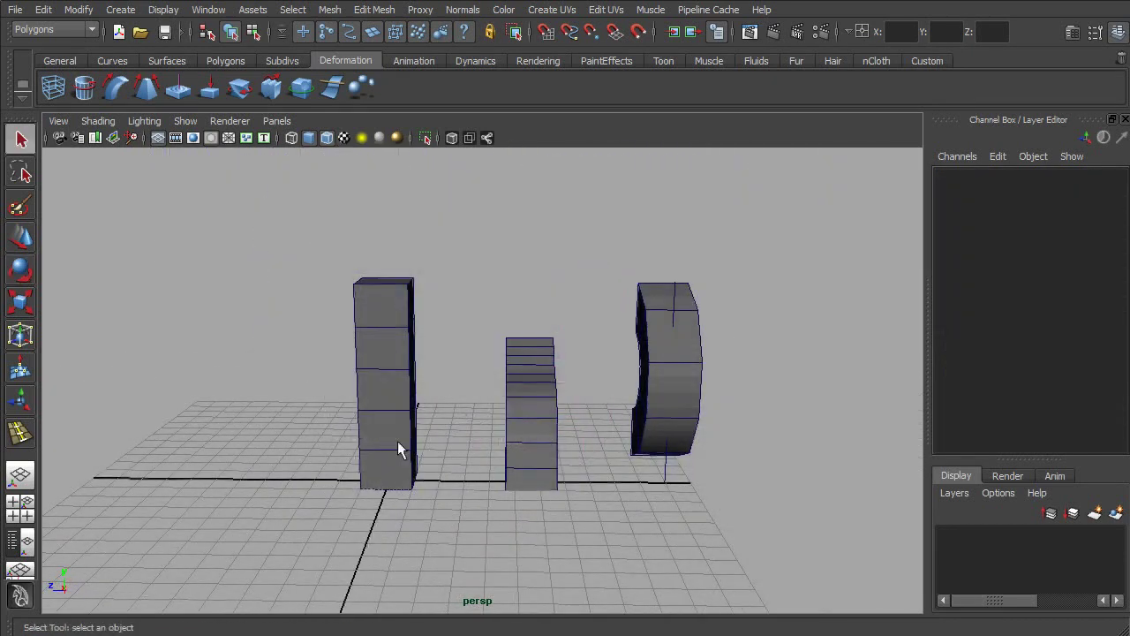
{"action": "left_click", "coordinate": [365, 436]}
{"action": "middle_click_drag", "start_coordinate": [365, 435], "coordinate": [388, 466], "text": "alt"}
Duplicate the plain left column and slide the copy along Z to Translate Z 8.465
{"action": "left_click_drag", "start_coordinate": [387, 467], "coordinate": [403, 485], "text": "alt"}
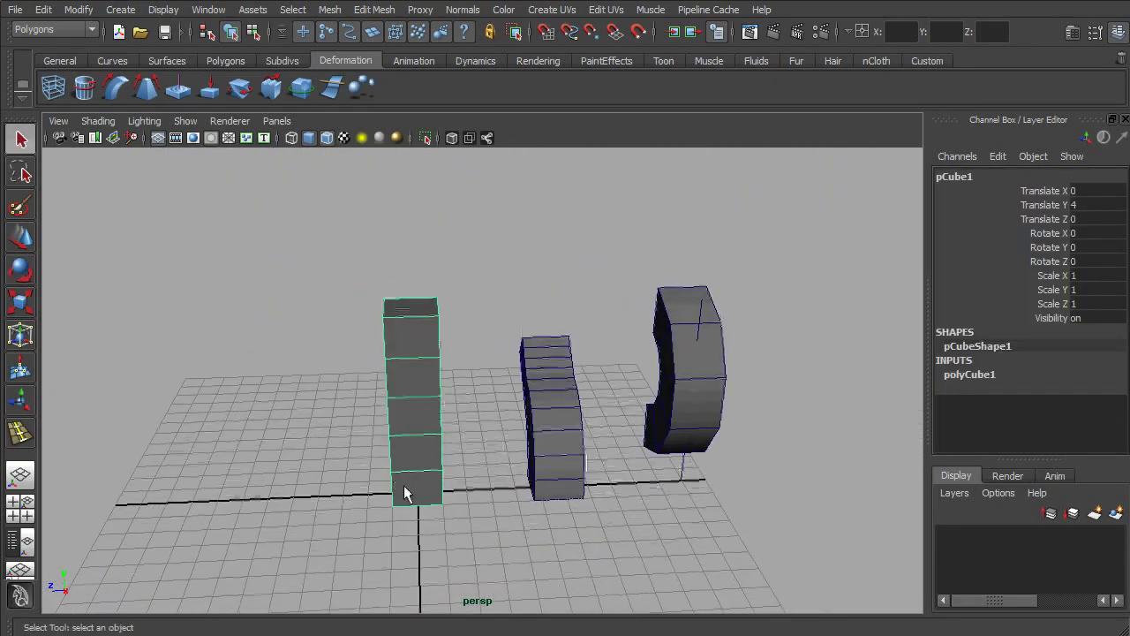
{"action": "left_click_drag", "start_coordinate": [390, 436], "coordinate": [330, 281], "text": "alt"}
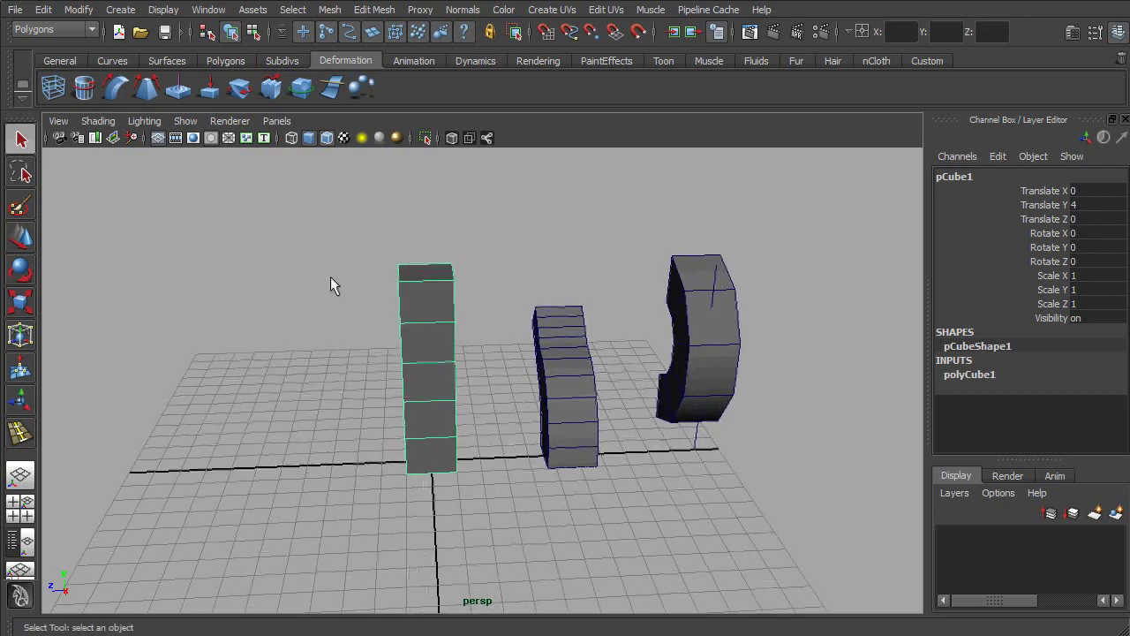
{"action": "left_click", "coordinate": [42, 11]}
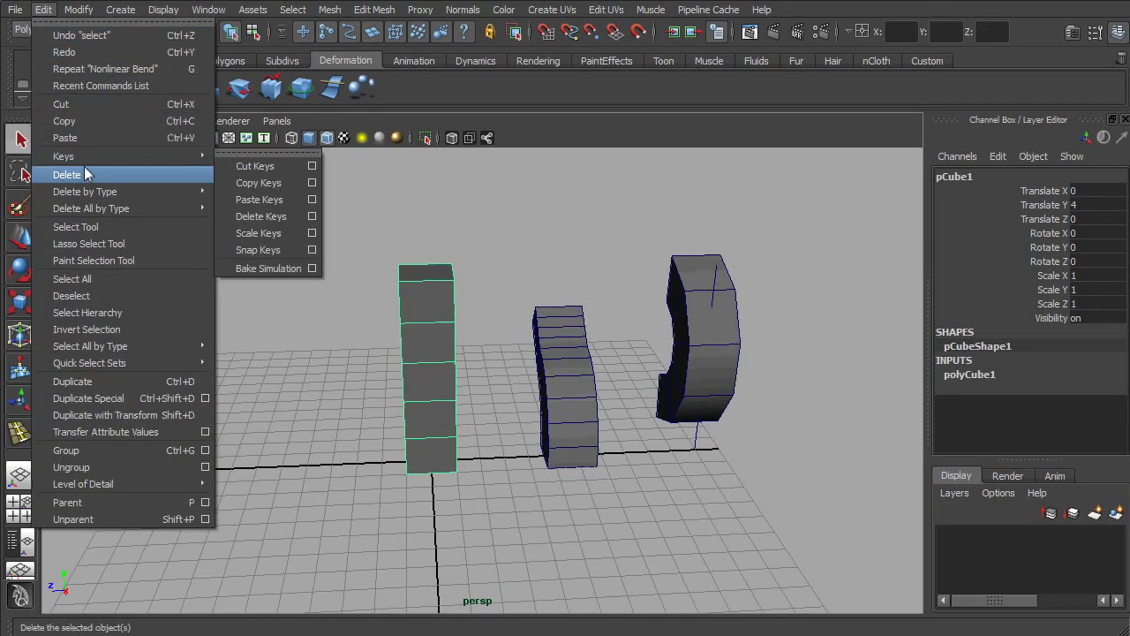
{"action": "left_click", "coordinate": [124, 382]}
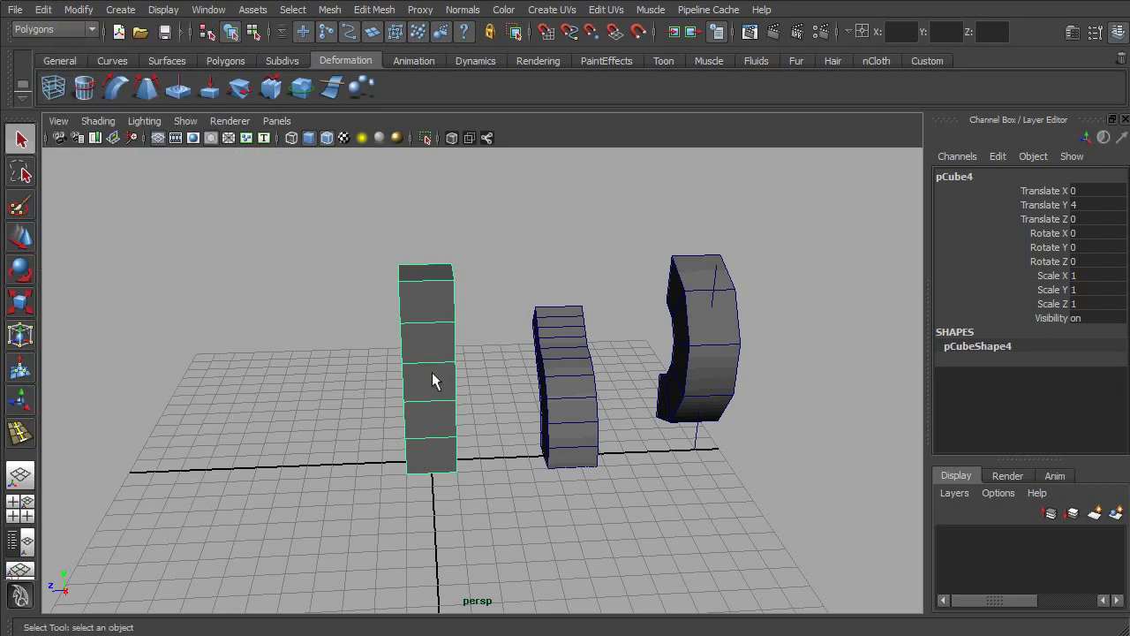
{"action": "key", "text": "w"}
{"action": "left_click_drag", "start_coordinate": [371, 374], "coordinate": [150, 389]}
{"action": "key", "text": "q"}
Split the new column pCube4 with two vertical edge loops
{"action": "left_click_drag", "start_coordinate": [341, 392], "coordinate": [318, 363], "text": "alt"}
{"action": "left_click", "coordinate": [375, 9]}
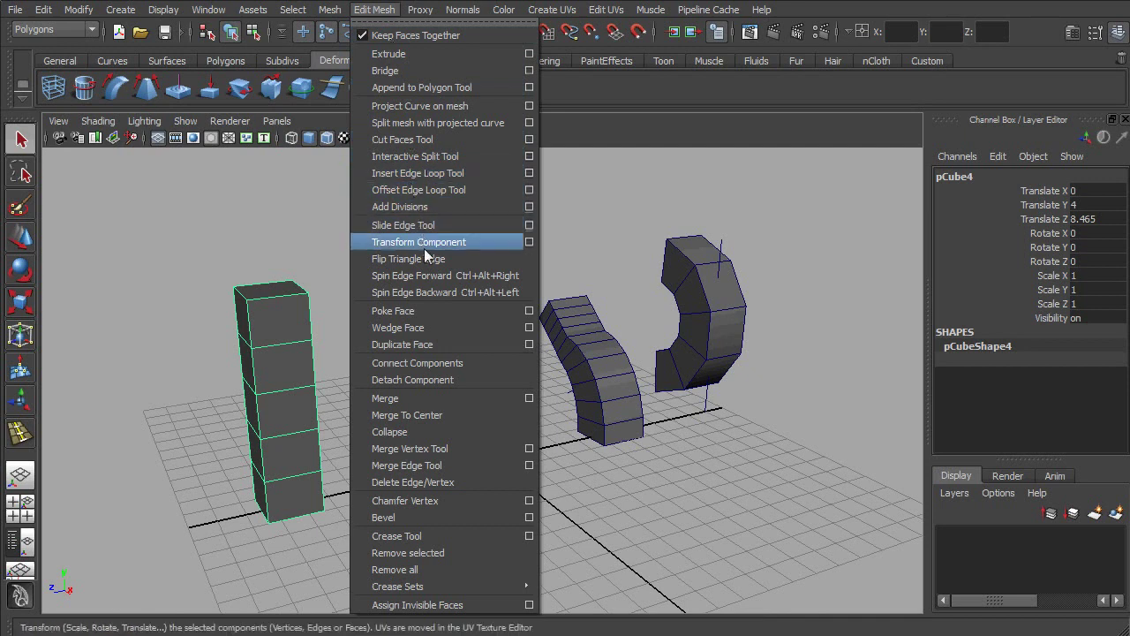
{"action": "left_click", "coordinate": [424, 175]}
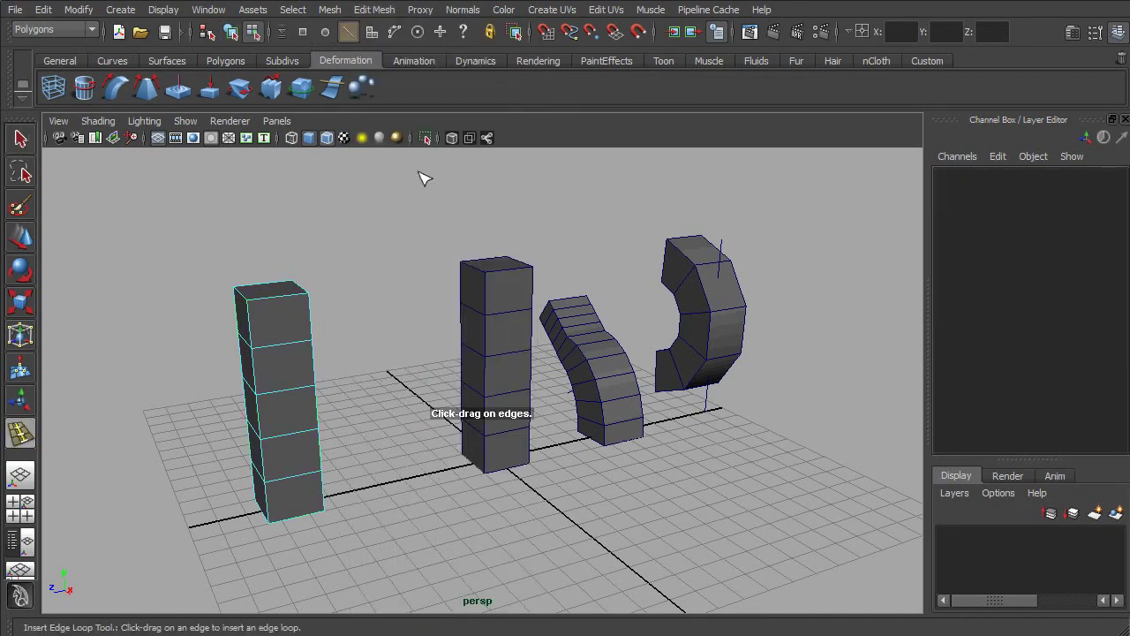
{"action": "left_click", "coordinate": [281, 303]}
{"action": "left_click_drag", "start_coordinate": [283, 305], "coordinate": [463, 369], "text": "alt"}
{"action": "left_click", "coordinate": [424, 356]}
{"action": "key", "text": "q"}
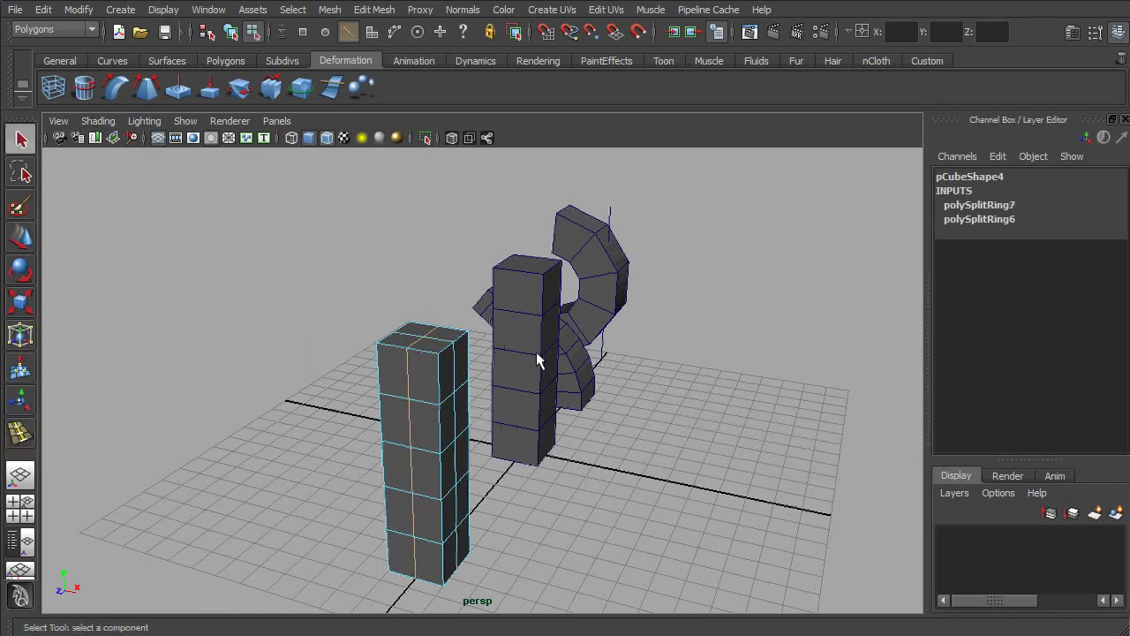
Clear the selection and reselect the duplicated column pCube4
{"action": "left_click_drag", "start_coordinate": [538, 356], "coordinate": [353, 348], "text": "alt"}
{"action": "right_click_drag", "start_coordinate": [250, 323], "coordinate": [291, 305]}
{"action": "middle_click_drag", "start_coordinate": [291, 309], "coordinate": [377, 333], "text": "alt"}
{"action": "scroll", "coordinate": [380, 327], "scroll_direction": "up", "scroll_amount": 2}
{"action": "left_click", "coordinate": [398, 324]}
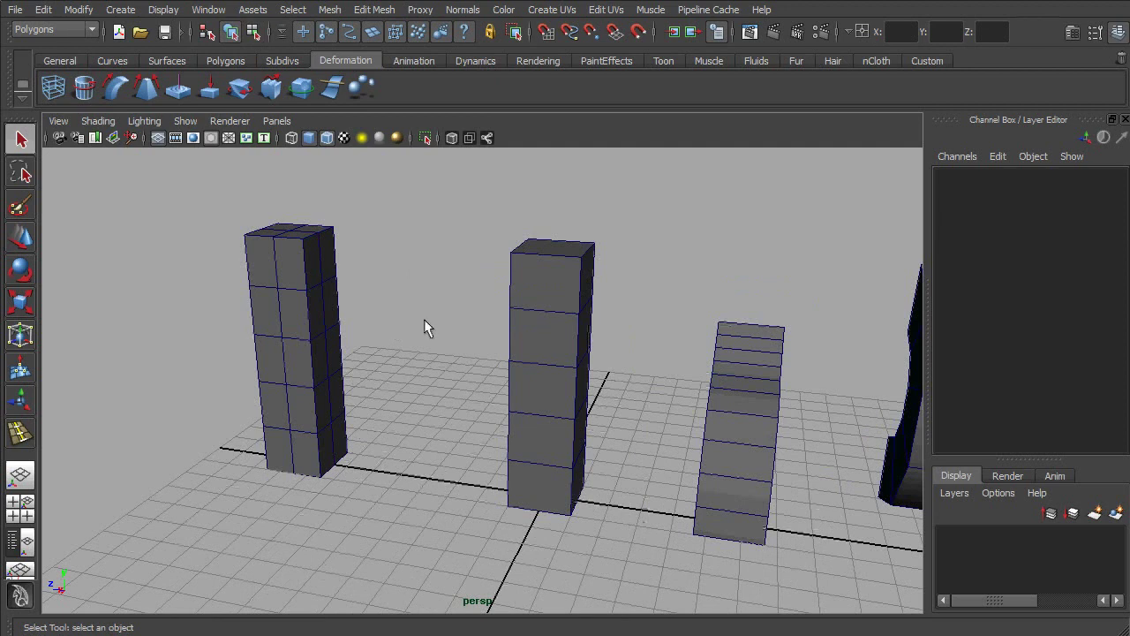
{"action": "left_click_drag", "start_coordinate": [423, 324], "coordinate": [482, 318], "text": "alt"}
{"action": "left_click", "coordinate": [351, 347]}
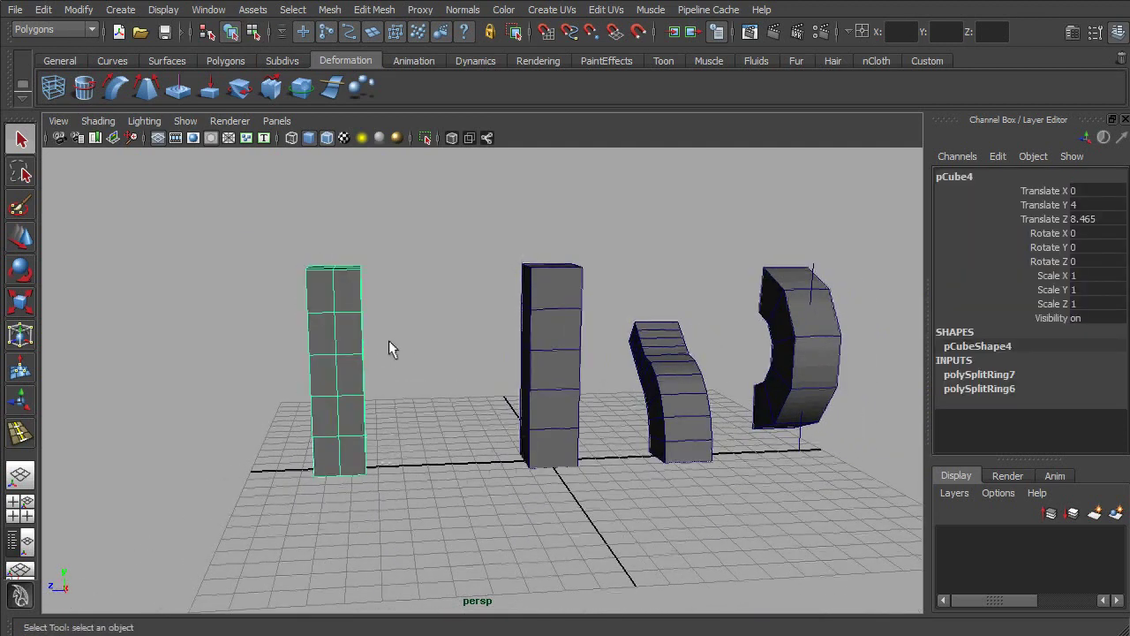
{"action": "left_click_drag", "start_coordinate": [389, 340], "coordinate": [340, 362], "text": "alt"}
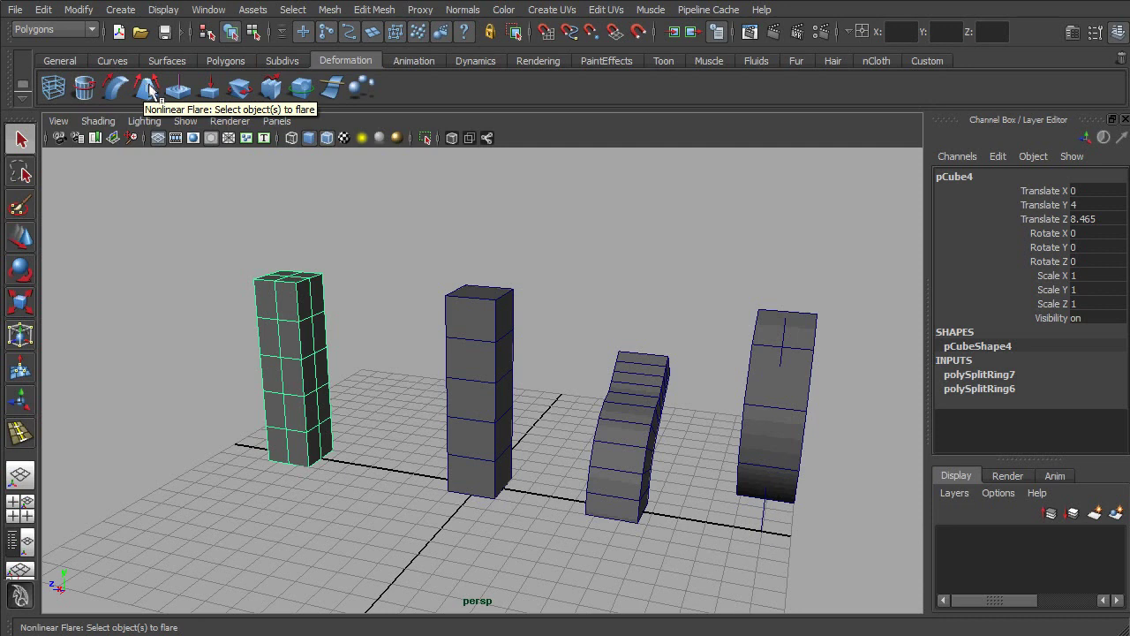
Apply a flare deformer to pCube4 and view the scene in wireframe
{"action": "left_click", "coordinate": [148, 89]}
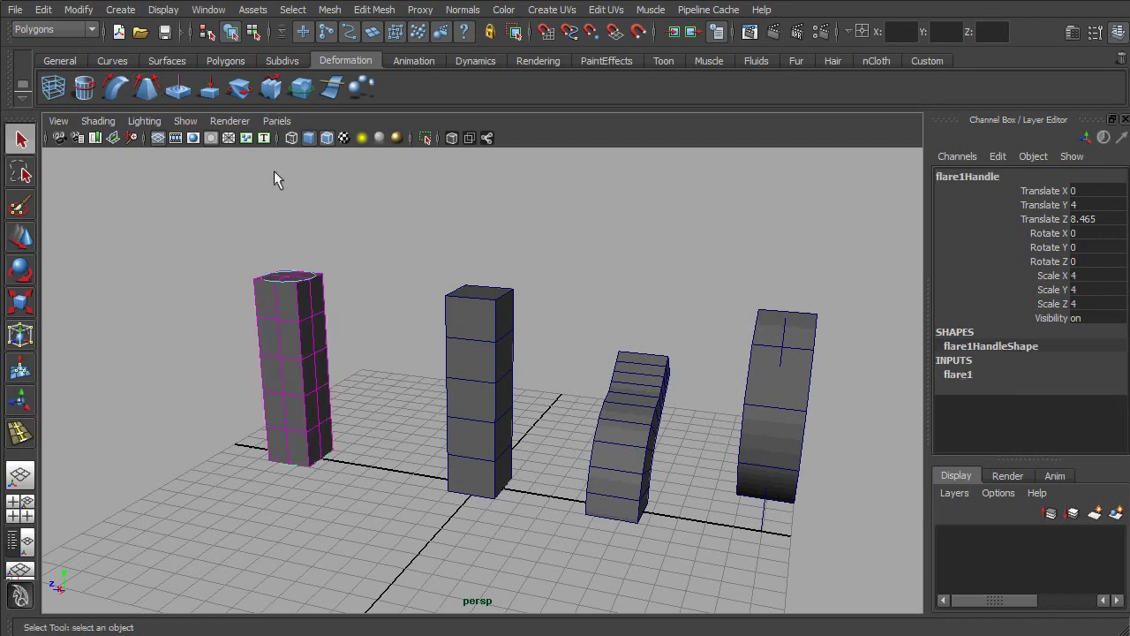
{"action": "left_click_drag", "start_coordinate": [265, 323], "coordinate": [373, 339], "text": "alt"}
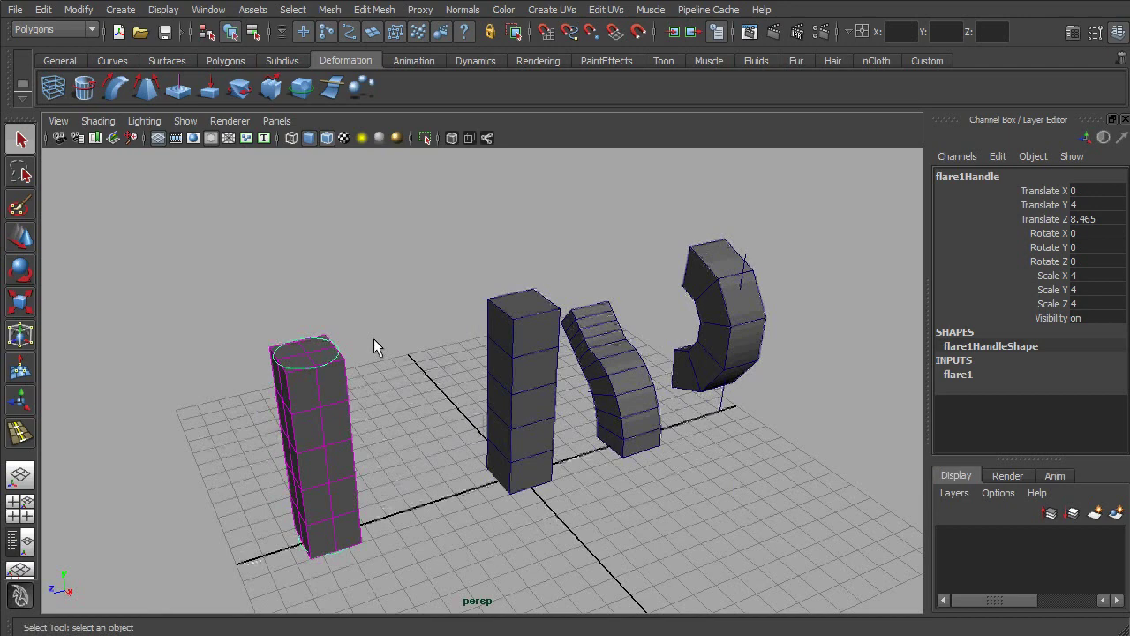
{"action": "key", "text": "4"}
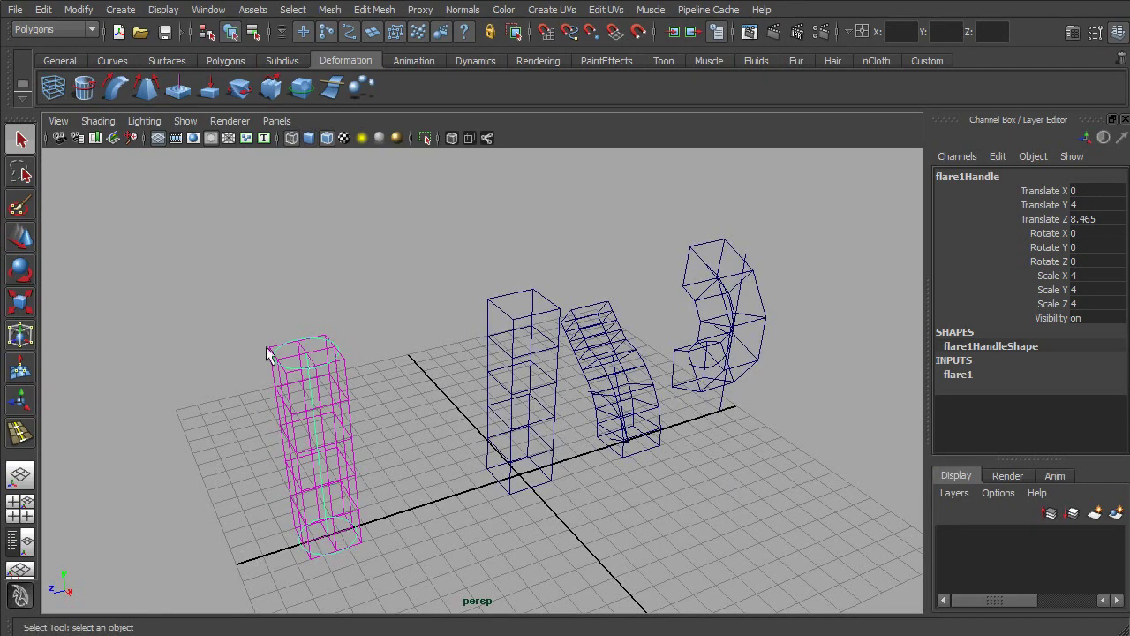
{"action": "left_click_drag", "start_coordinate": [400, 413], "coordinate": [314, 384], "text": "alt"}
{"action": "scroll", "coordinate": [353, 374], "scroll_direction": "up", "scroll_amount": 3}
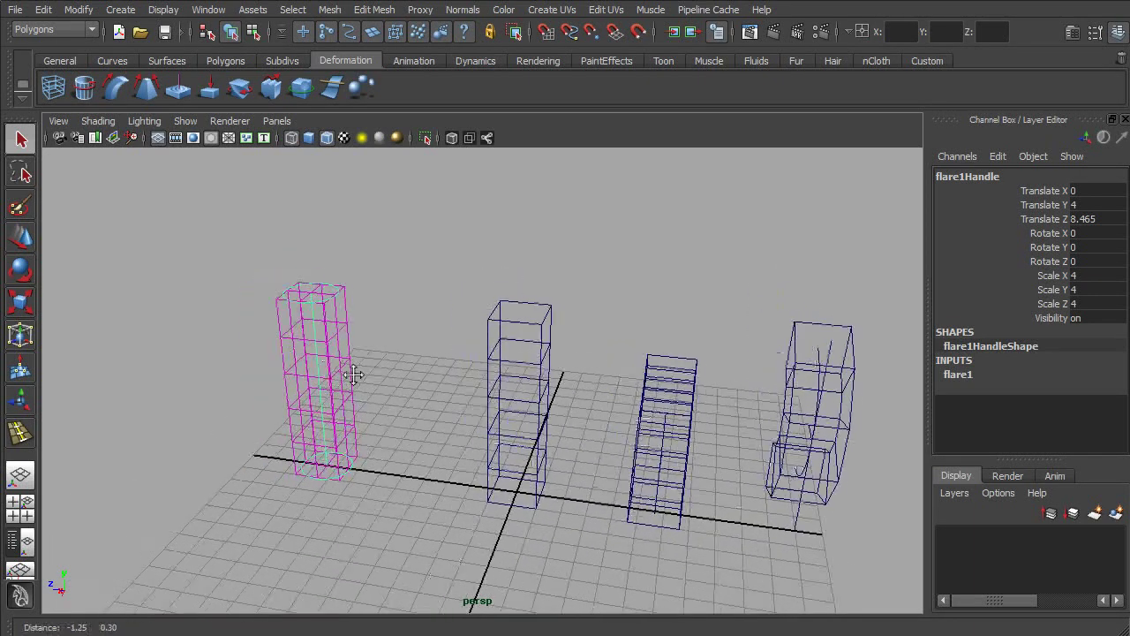
Drag flare1's Curve to about -0.8, then return to shaded view and reselect the column
{"action": "left_click", "coordinate": [963, 373]}
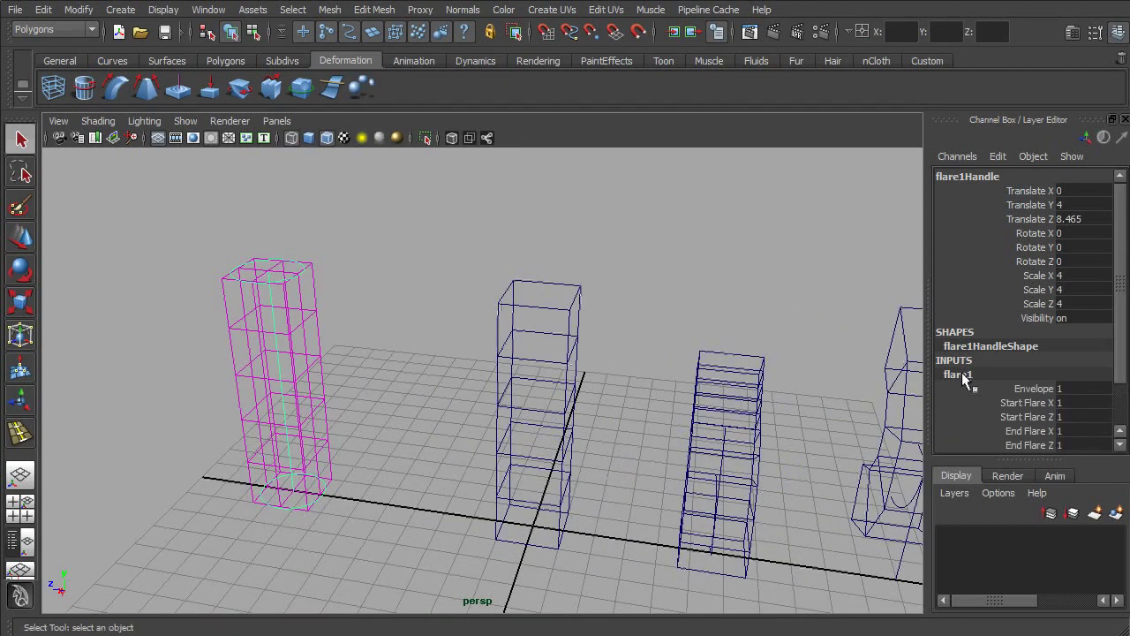
{"action": "scroll", "coordinate": [1037, 372], "scroll_direction": "down", "scroll_amount": 3}
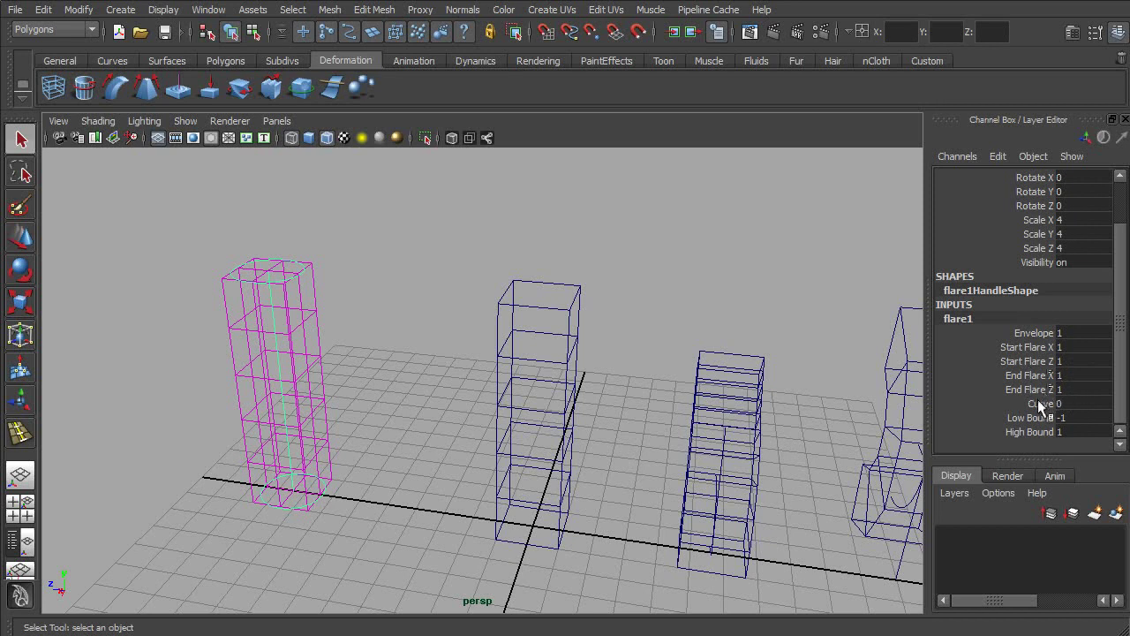
{"action": "left_click", "coordinate": [1039, 403]}
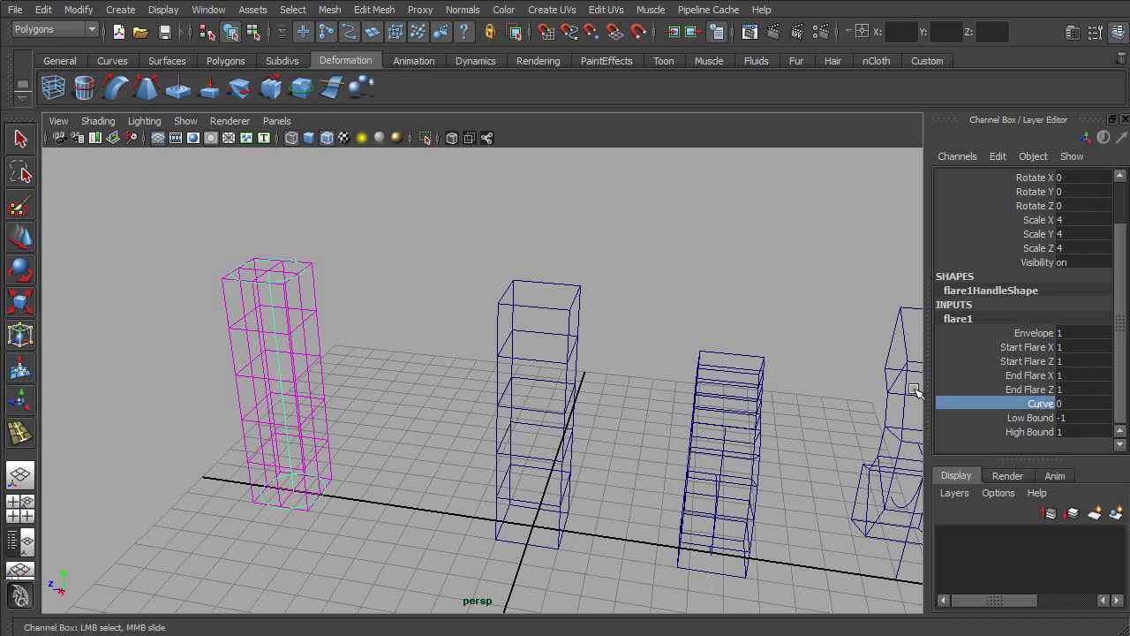
{"action": "mouse_move", "coordinate": [426, 328]}
{"action": "middle_mouse_down"}
{"action": "mouse_move", "coordinate": [447, 331]}
{"action": "mouse_move", "coordinate": [411, 342]}
{"action": "mouse_move", "coordinate": [428, 344]}
{"action": "mouse_move", "coordinate": [427, 354]}
{"action": "middle_mouse_up"}
{"action": "key", "text": "5"}
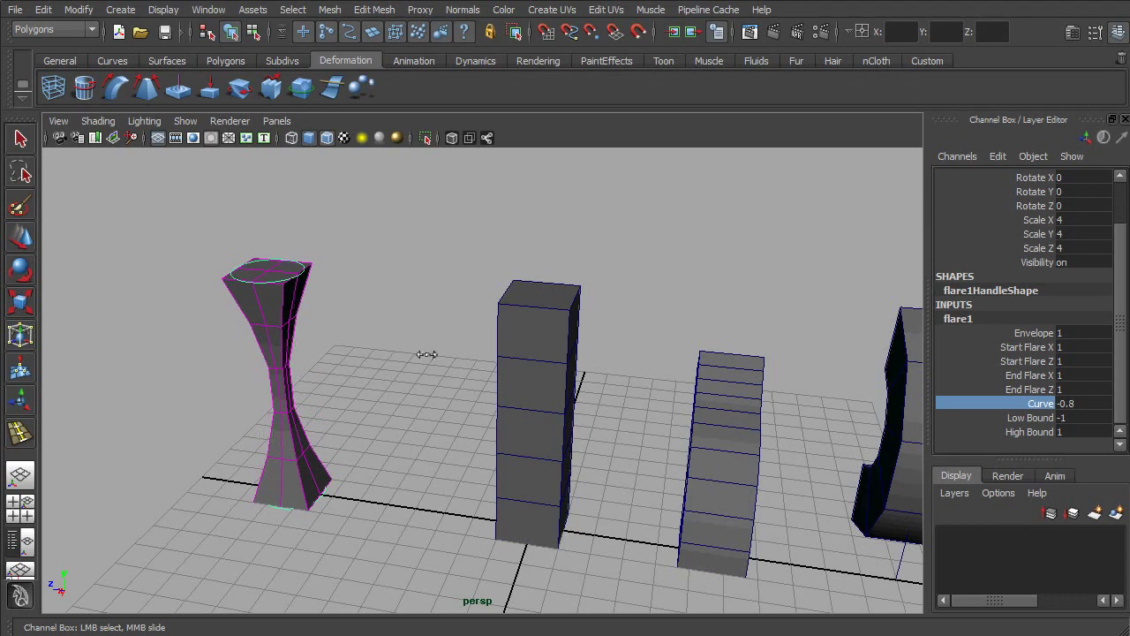
{"action": "key", "text": "q"}
{"action": "left_click", "coordinate": [305, 415]}
{"action": "left_click_drag", "start_coordinate": [305, 415], "coordinate": [337, 423], "text": "alt"}
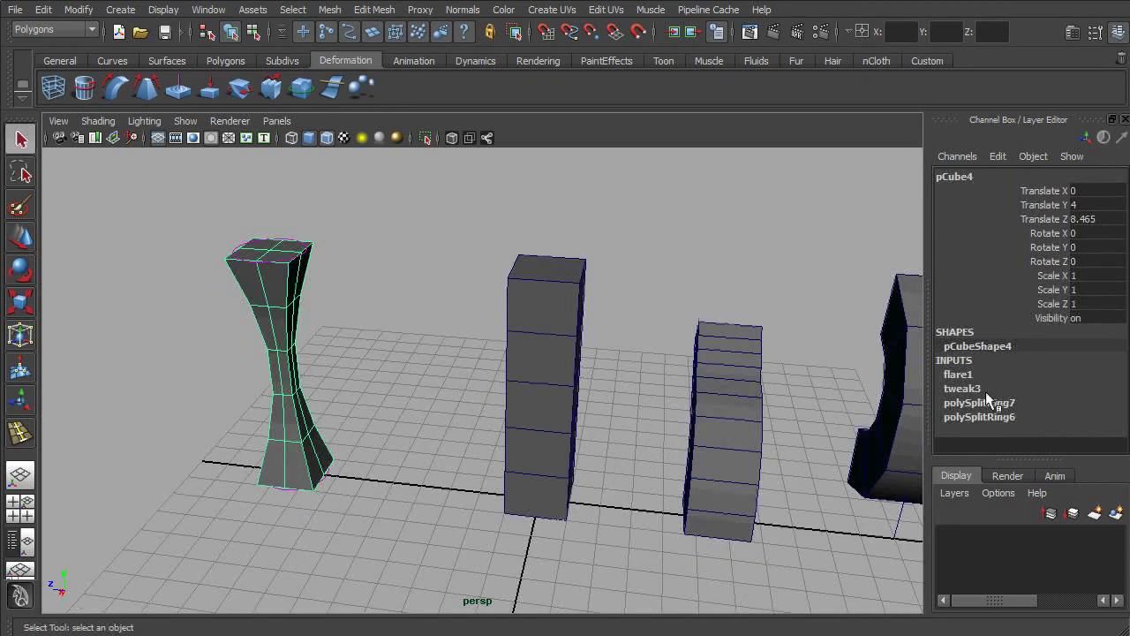
{"action": "left_click", "coordinate": [966, 374]}
{"action": "scroll", "coordinate": [1060, 381], "scroll_direction": "down", "scroll_amount": 3}
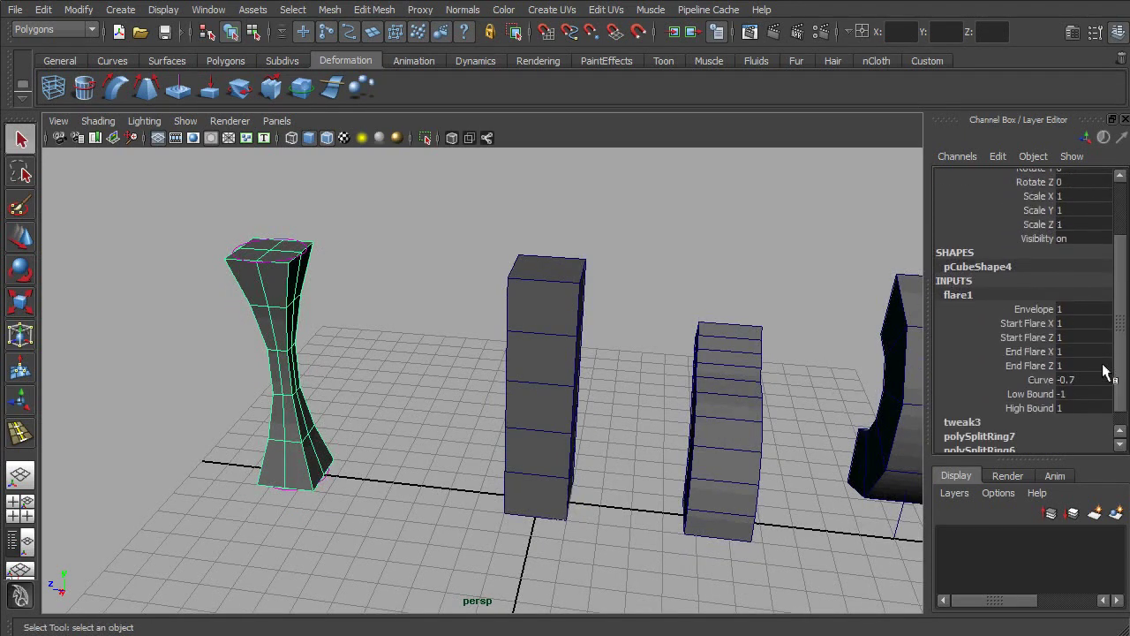
{"action": "left_click", "coordinate": [1036, 395]}
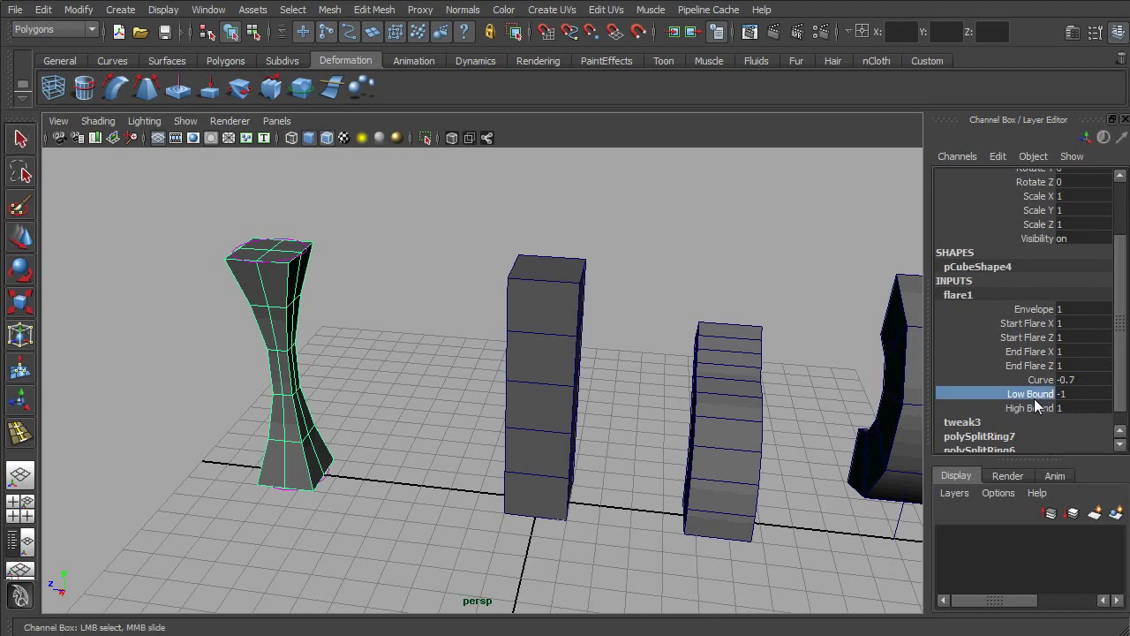
{"action": "left_click", "coordinate": [1079, 396]}
{"action": "type", "text": "0"}
{"action": "key", "text": "Return"}
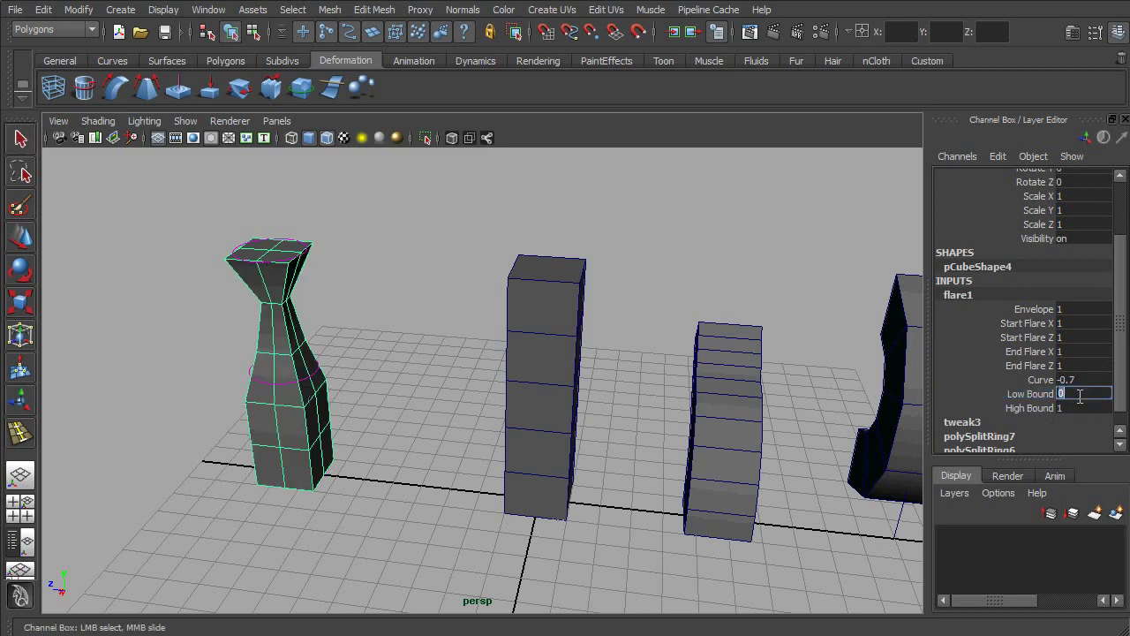
{"action": "left_click_drag", "start_coordinate": [388, 402], "coordinate": [497, 365], "text": "alt"}
{"action": "middle_click_drag", "start_coordinate": [497, 365], "coordinate": [491, 405], "text": "alt"}
{"action": "left_click_drag", "start_coordinate": [492, 405], "coordinate": [424, 433], "text": "alt"}
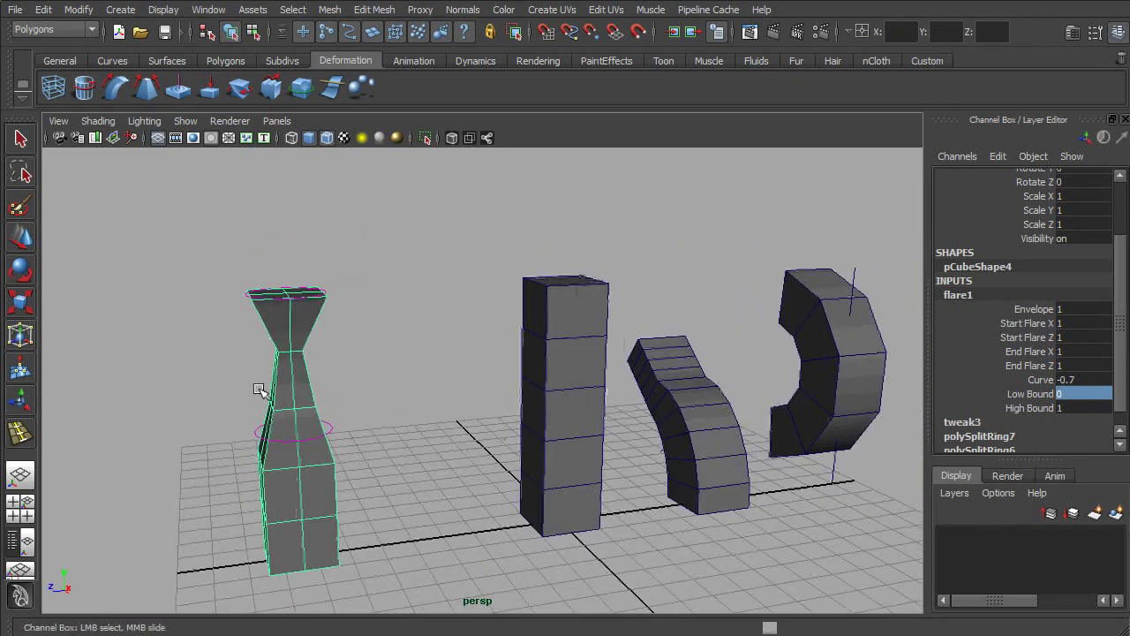
{"action": "key", "text": "4"}
{"action": "mouse_move", "coordinate": [331, 374]}
{"action": "left_mouse_down", "text": "alt"}
{"action": "mouse_move", "coordinate": [345, 383]}
{"action": "mouse_move", "coordinate": [293, 380]}
{"action": "left_mouse_up", "text": "alt"}
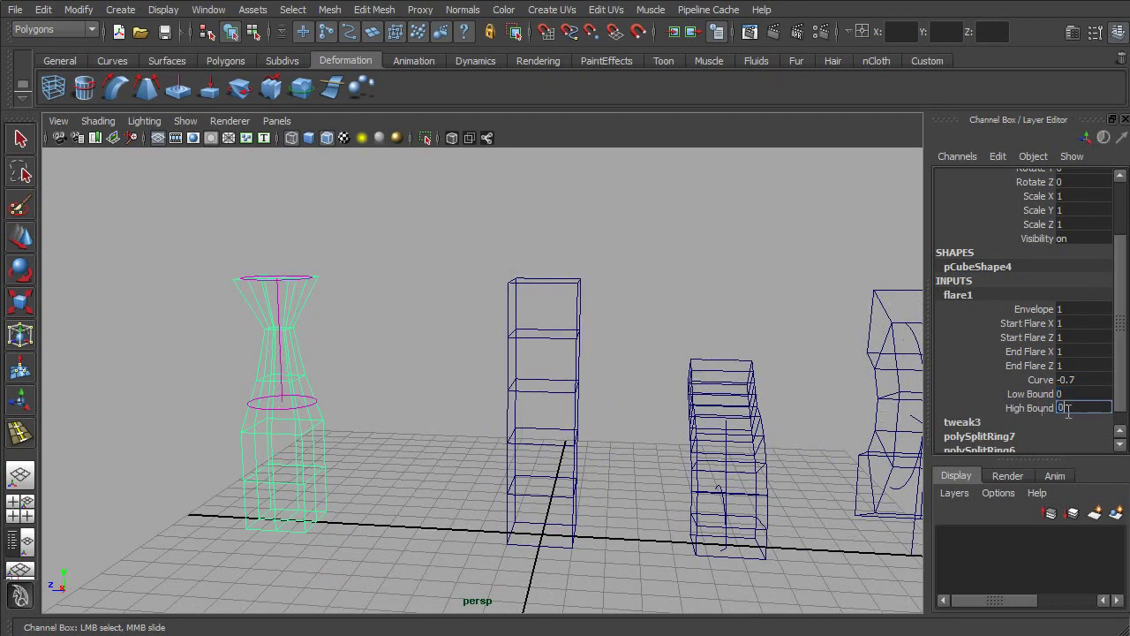
{"action": "type", "text": "0"}
{"action": "key", "text": "Return"}
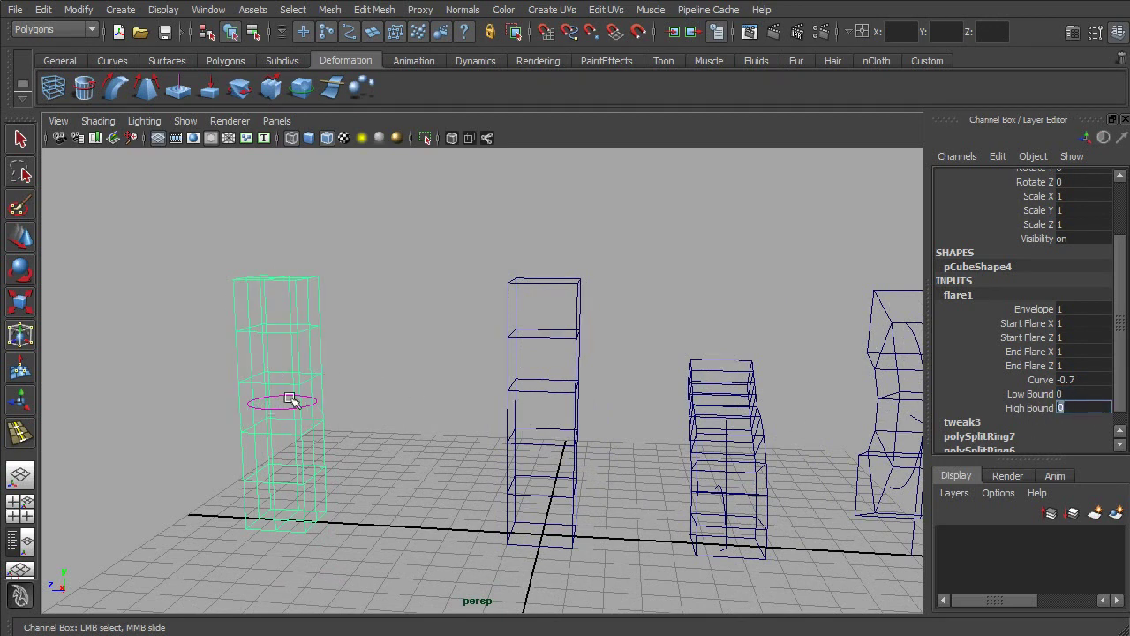
{"action": "left_click", "coordinate": [1090, 394]}
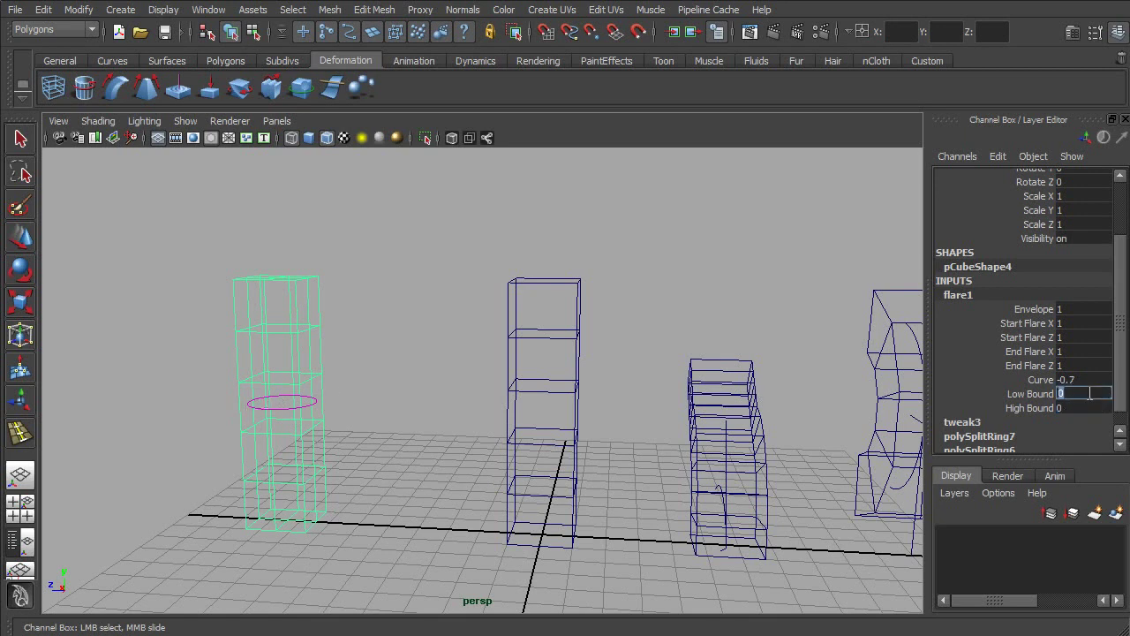
{"action": "type", "text": "-1"}
{"action": "key", "text": "Return"}
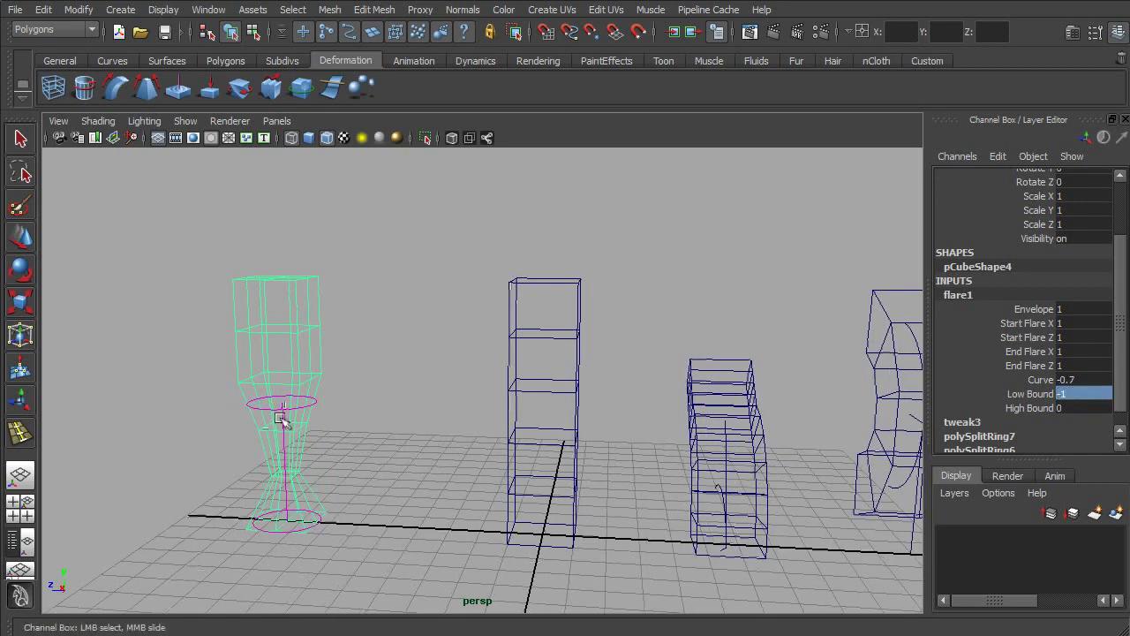
{"action": "left_click", "coordinate": [1077, 406]}
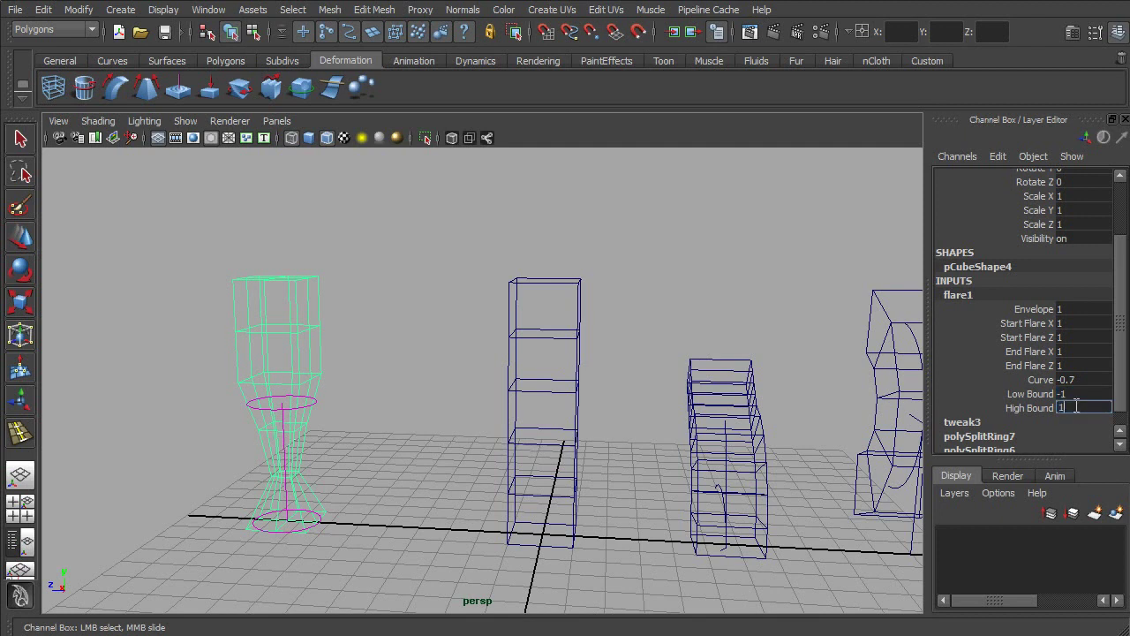
{"action": "type", "text": "1"}
{"action": "key", "text": "Return"}
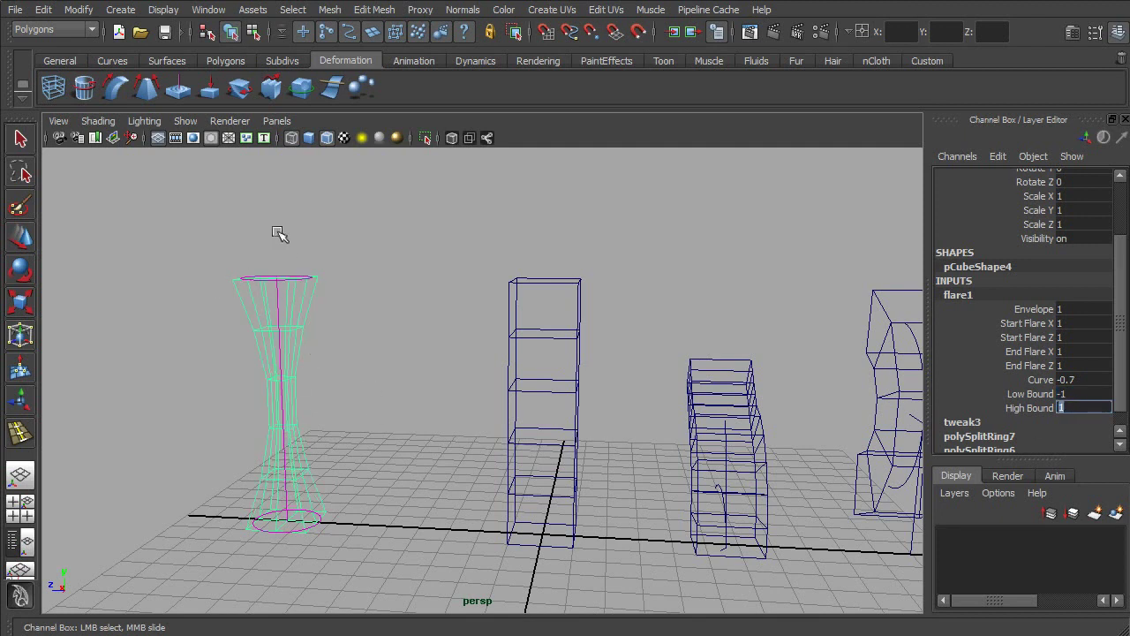
{"action": "left_click", "coordinate": [1040, 311]}
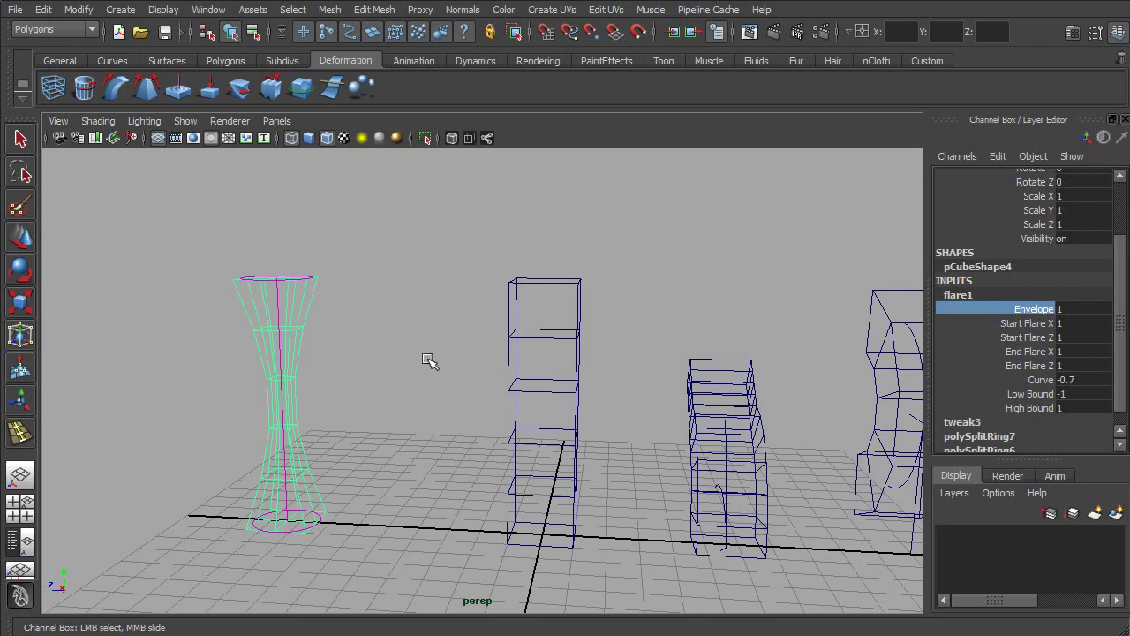
{"action": "mouse_move", "coordinate": [428, 360]}
{"action": "middle_mouse_down"}
{"action": "mouse_move", "coordinate": [411, 361]}
{"action": "mouse_move", "coordinate": [438, 367]}
{"action": "middle_mouse_up"}
{"action": "left_click_drag", "start_coordinate": [587, 408], "coordinate": [698, 404], "text": "alt"}
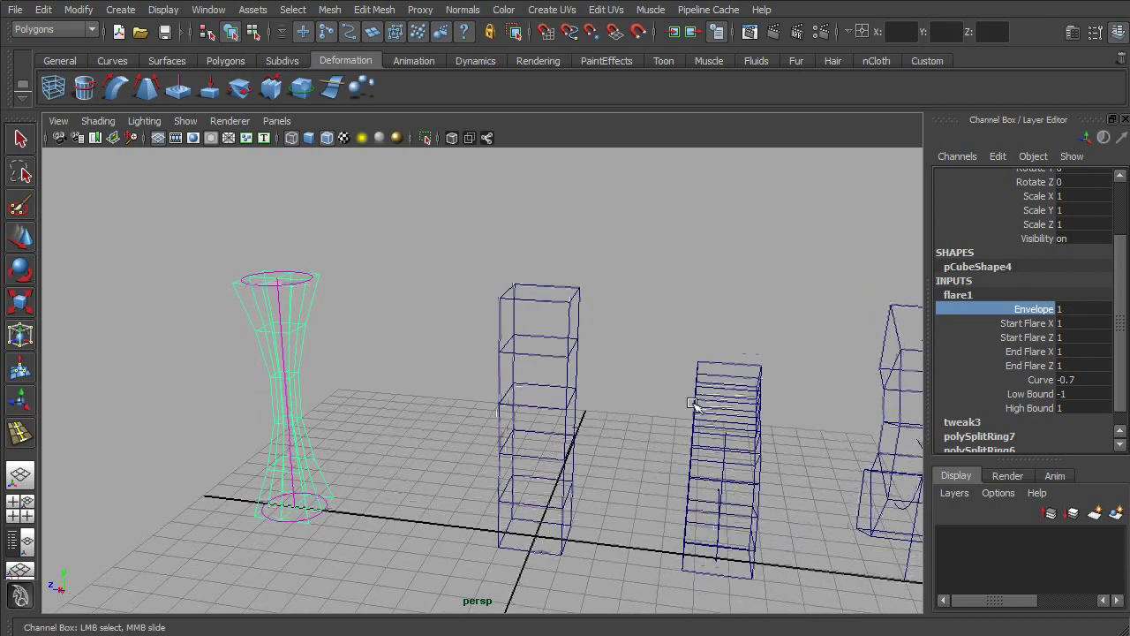
Set flare1's Start Flare X and Start Flare Z both to 5
{"action": "left_click", "coordinate": [1035, 323]}
{"action": "mouse_move", "coordinate": [575, 380]}
{"action": "middle_mouse_down"}
{"action": "mouse_move", "coordinate": [613, 380]}
{"action": "mouse_move", "coordinate": [586, 394]}
{"action": "mouse_move", "coordinate": [623, 390]}
{"action": "mouse_move", "coordinate": [601, 404]}
{"action": "mouse_move", "coordinate": [613, 403]}
{"action": "middle_mouse_up"}
{"action": "key", "text": "5"}
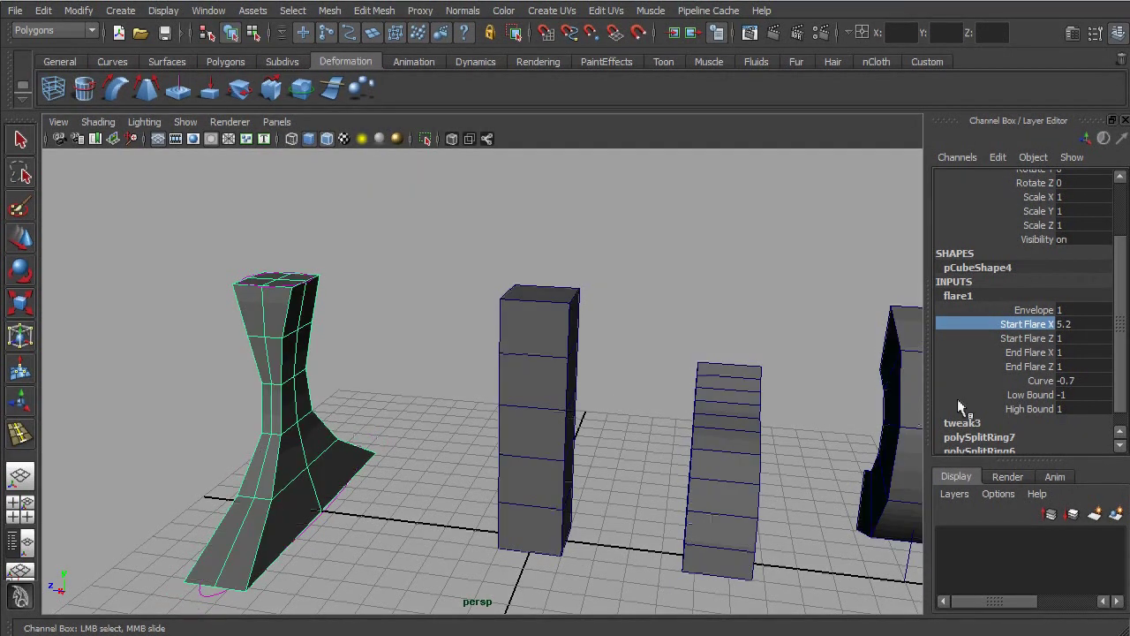
{"action": "left_click", "coordinate": [1036, 341]}
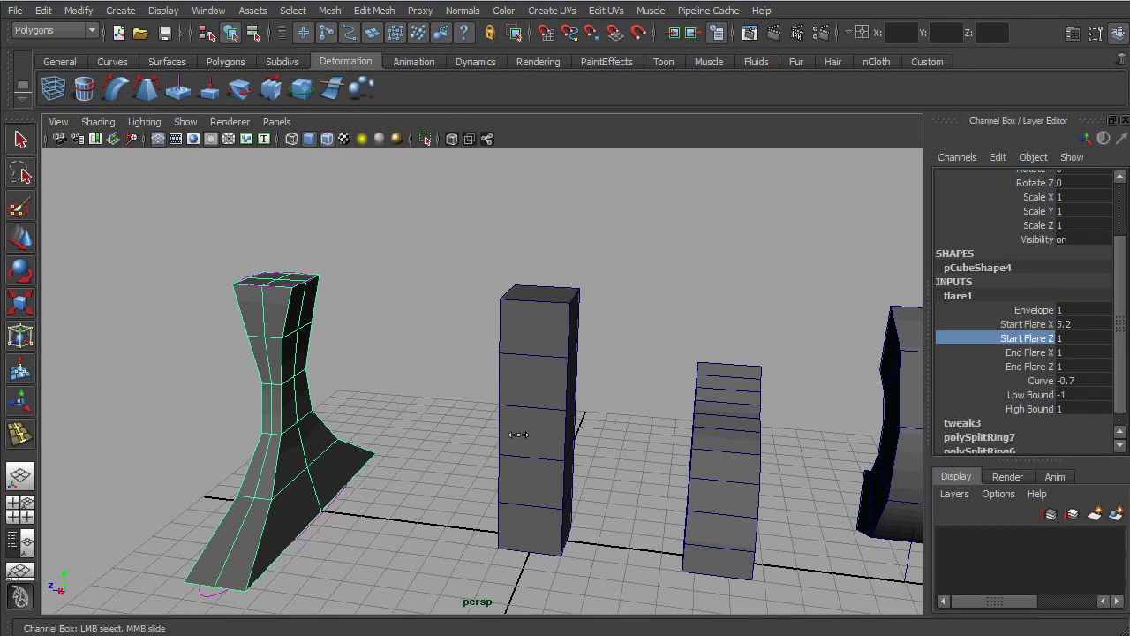
{"action": "middle_click_drag", "start_coordinate": [519, 434], "coordinate": [547, 435]}
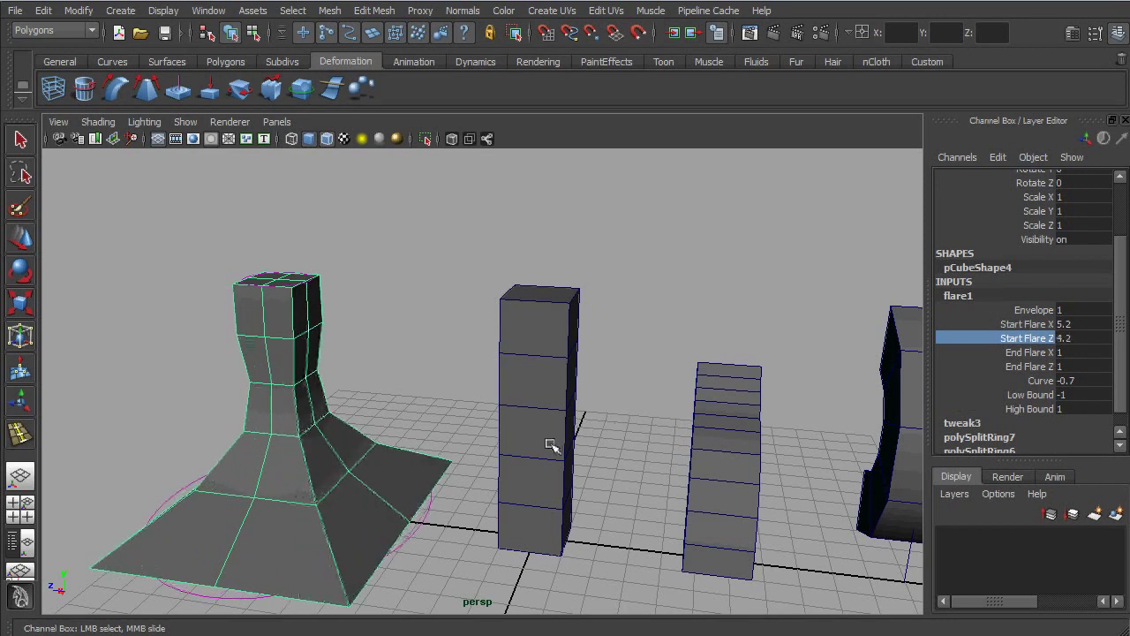
{"action": "left_click_drag", "start_coordinate": [549, 444], "coordinate": [619, 449], "text": "alt"}
{"action": "left_click_drag", "start_coordinate": [1086, 325], "coordinate": [1099, 339]}
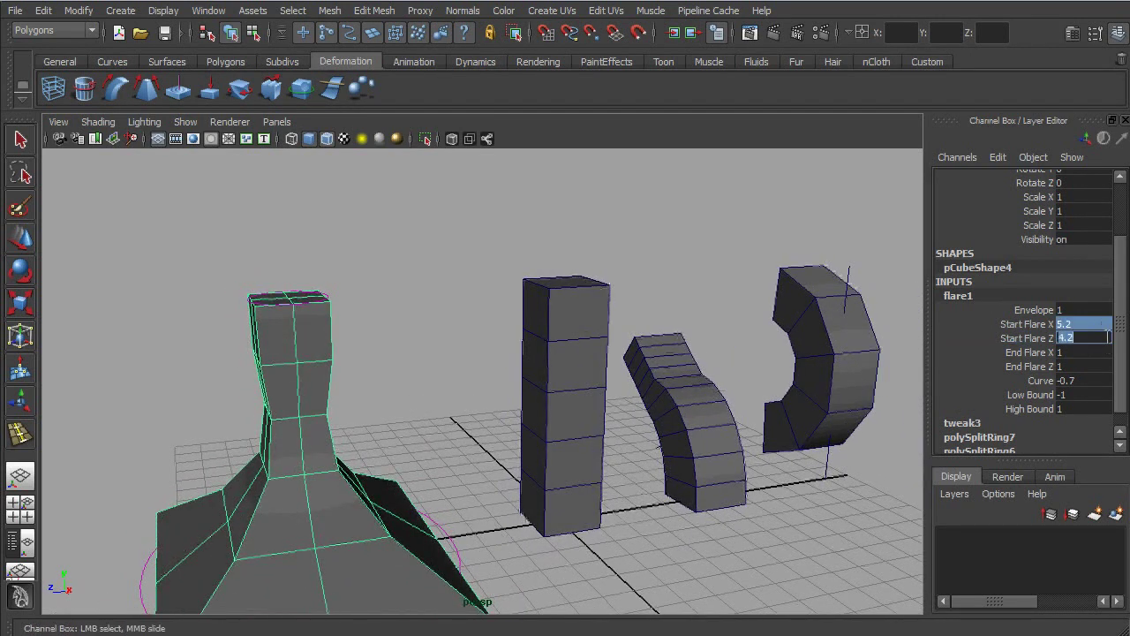
{"action": "type", "text": "5"}
{"action": "key", "text": "Return"}
Deselect everything and reselect the flared column pCube4
{"action": "scroll", "coordinate": [537, 457], "scroll_direction": "down", "scroll_amount": 3}
{"action": "left_click_drag", "start_coordinate": [537, 457], "coordinate": [461, 500], "text": "alt"}
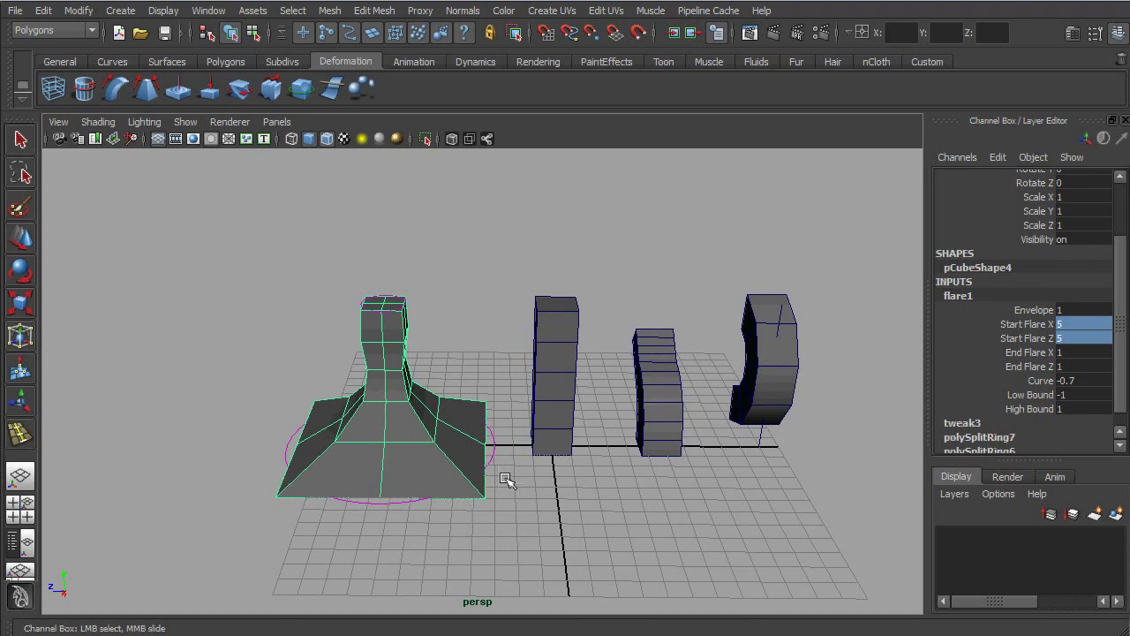
{"action": "left_click_drag", "start_coordinate": [506, 479], "coordinate": [434, 487], "text": "alt"}
{"action": "left_click", "coordinate": [449, 505]}
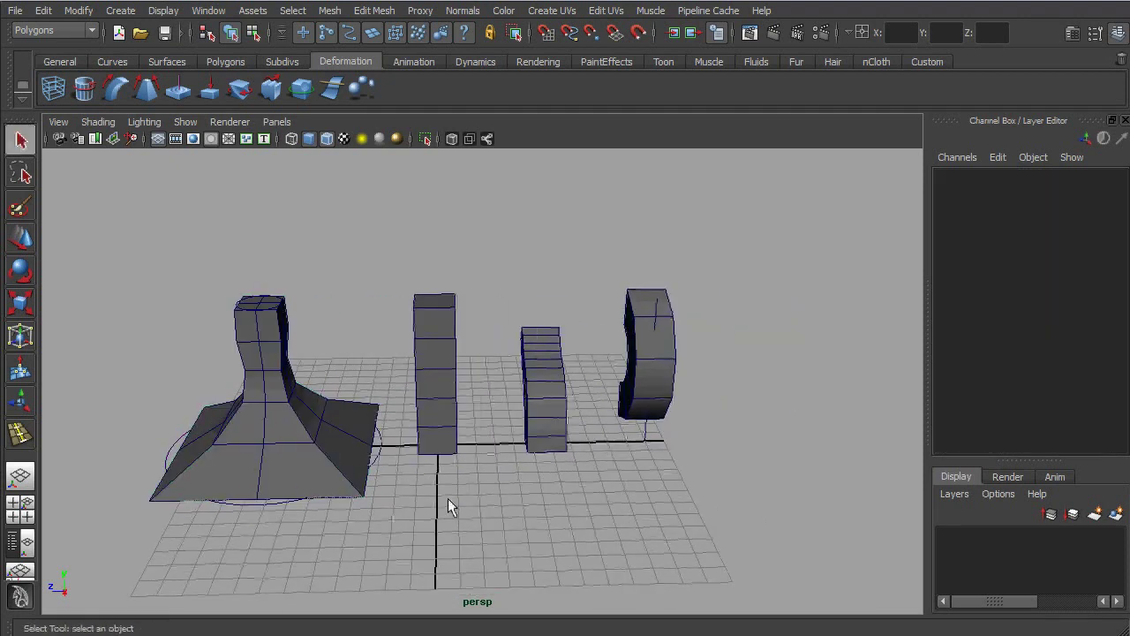
{"action": "left_click", "coordinate": [349, 435]}
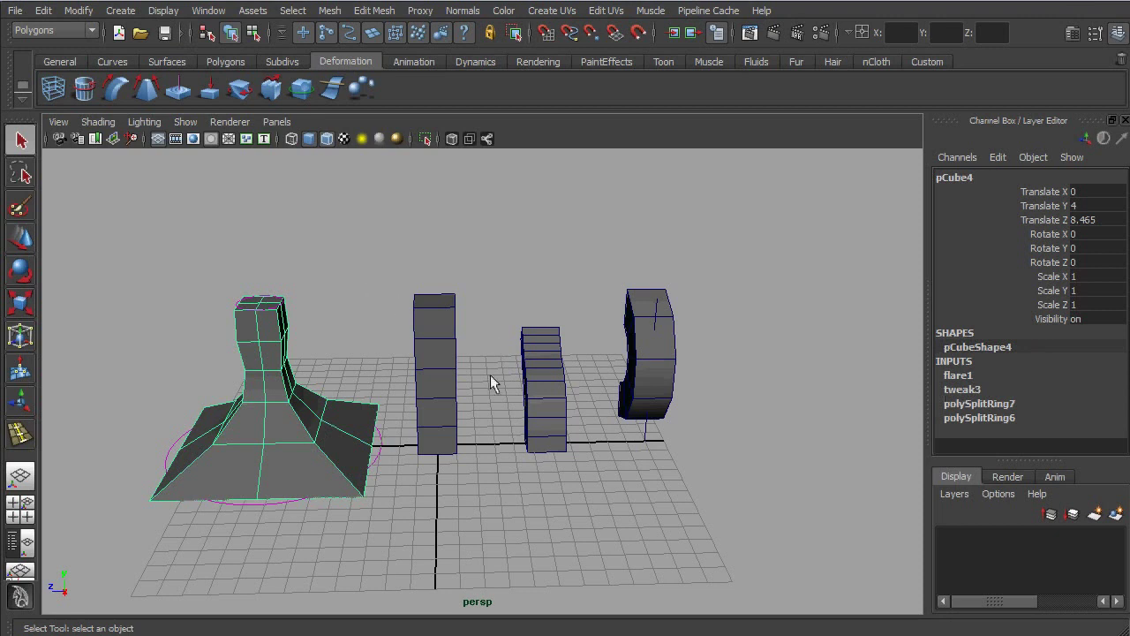
{"action": "left_click_drag", "start_coordinate": [490, 374], "coordinate": [526, 365], "text": "alt"}
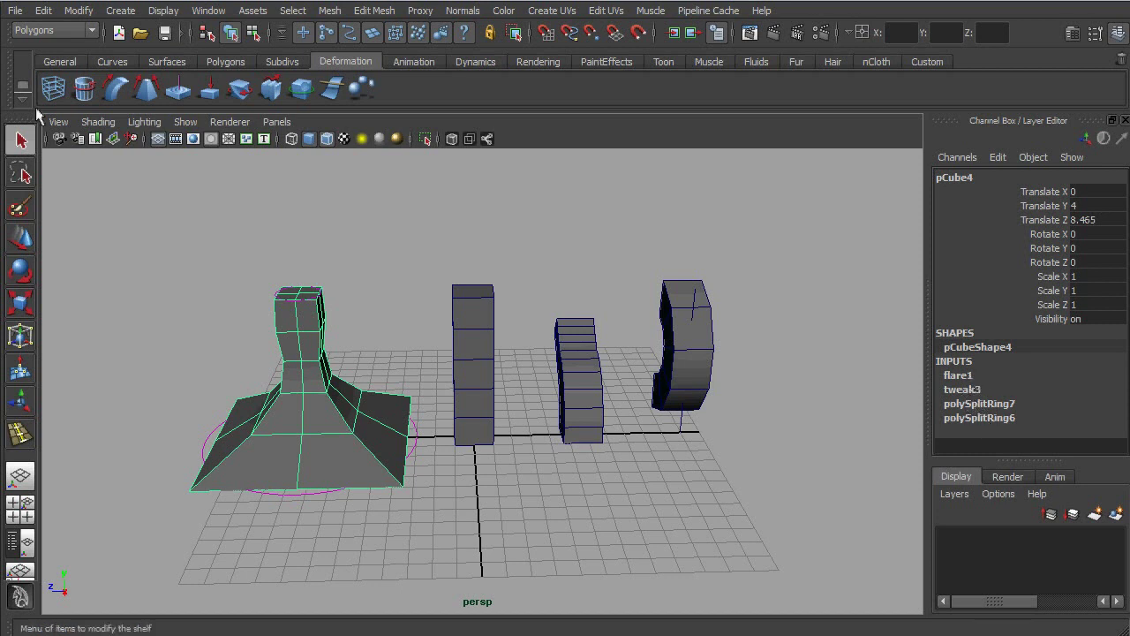
Delete pCube4's history with Delete by Type > History, baking in the flare
{"action": "left_click", "coordinate": [44, 11]}
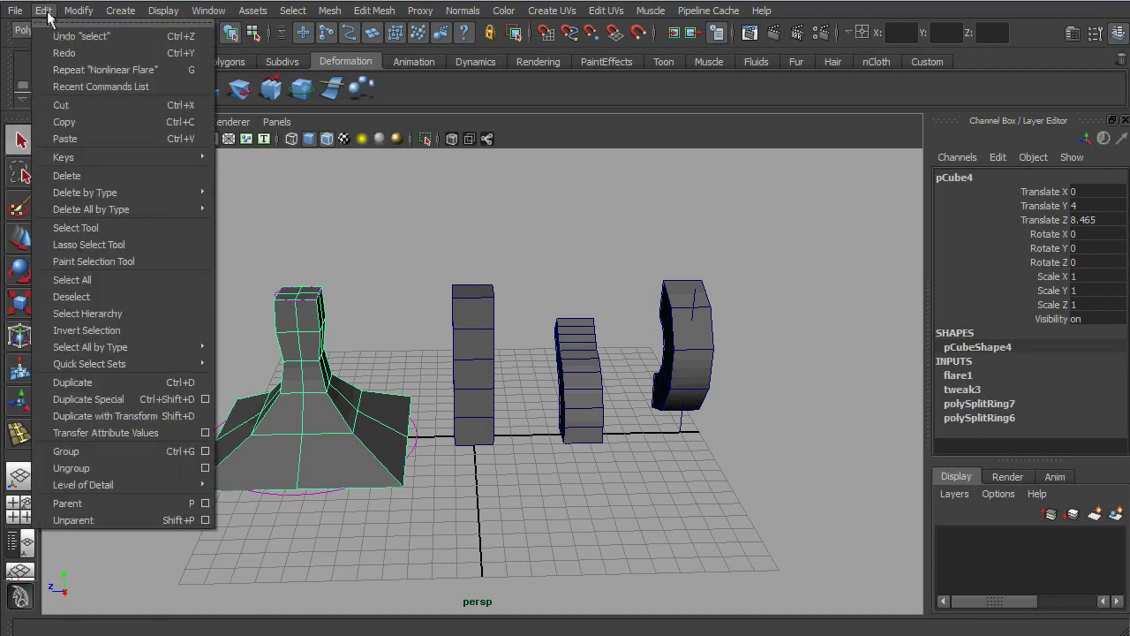
{"action": "mouse_move", "coordinate": [177, 191]}
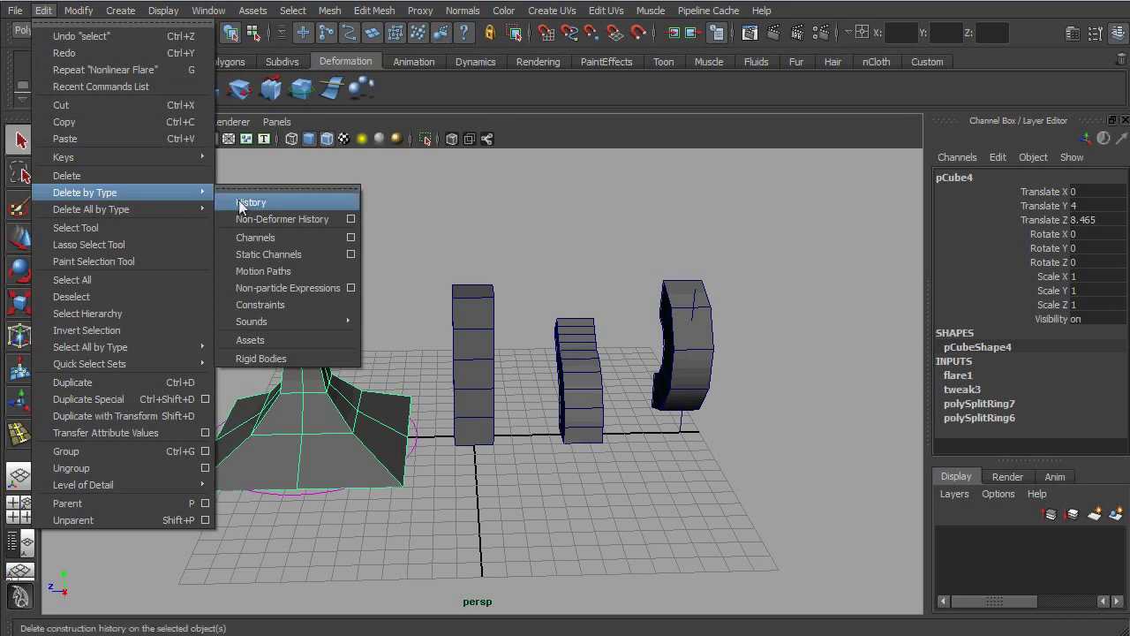
{"action": "left_click", "coordinate": [240, 204]}
{"action": "left_click_drag", "start_coordinate": [397, 339], "coordinate": [429, 348], "text": "alt"}
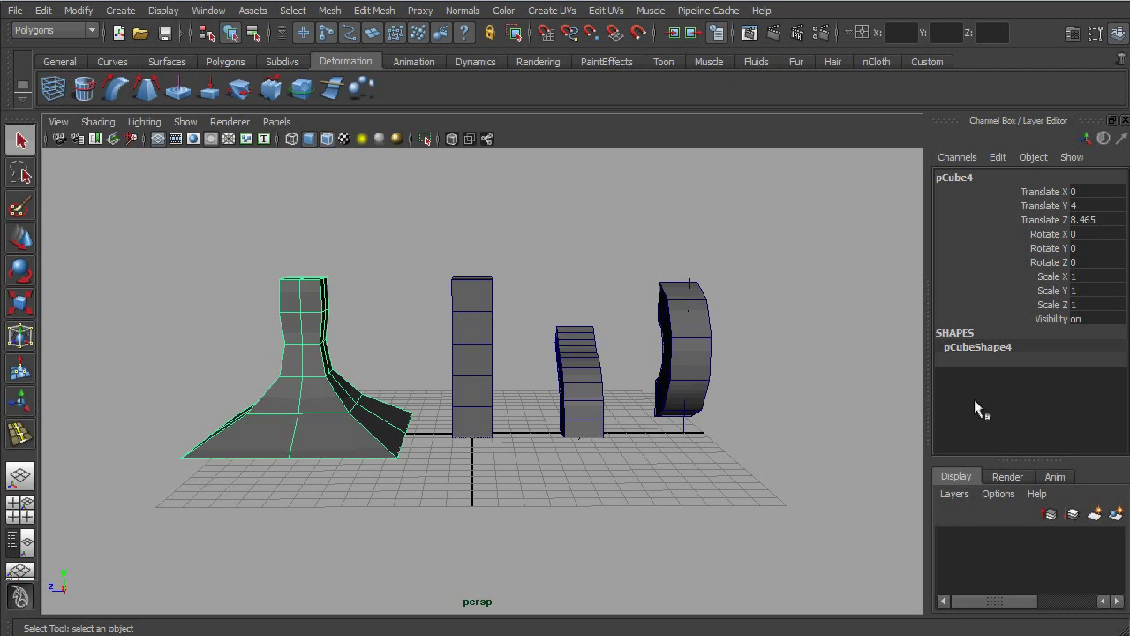
{"action": "left_click_drag", "start_coordinate": [921, 412], "coordinate": [382, 444], "text": "alt"}
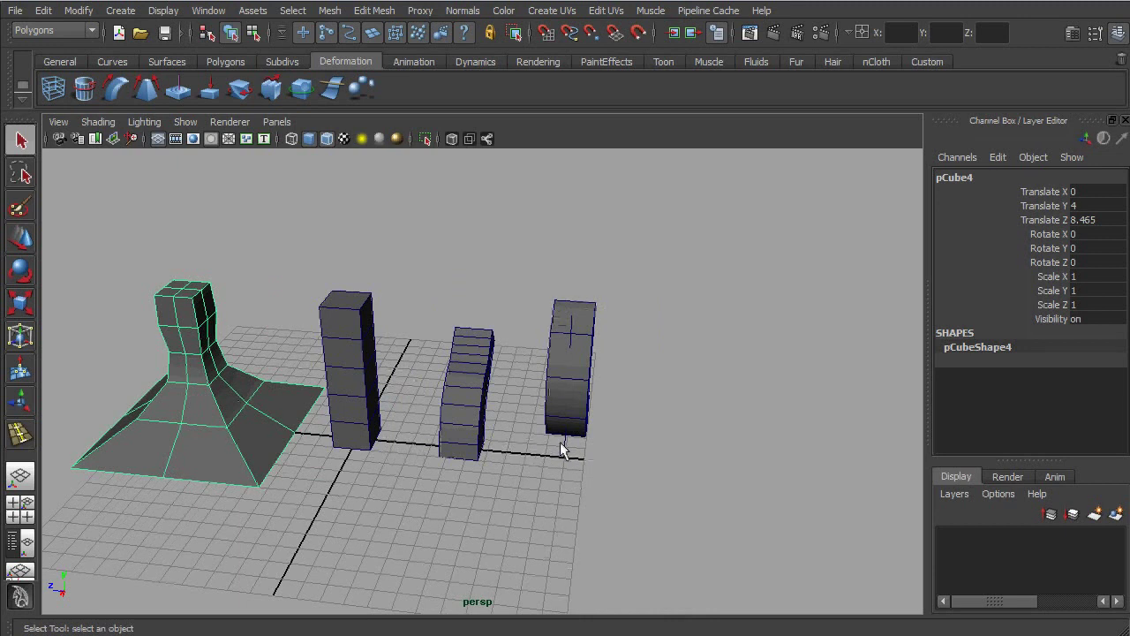
{"action": "key", "text": "g"}
{"action": "left_click_drag", "start_coordinate": [681, 471], "coordinate": [524, 362], "text": "alt"}
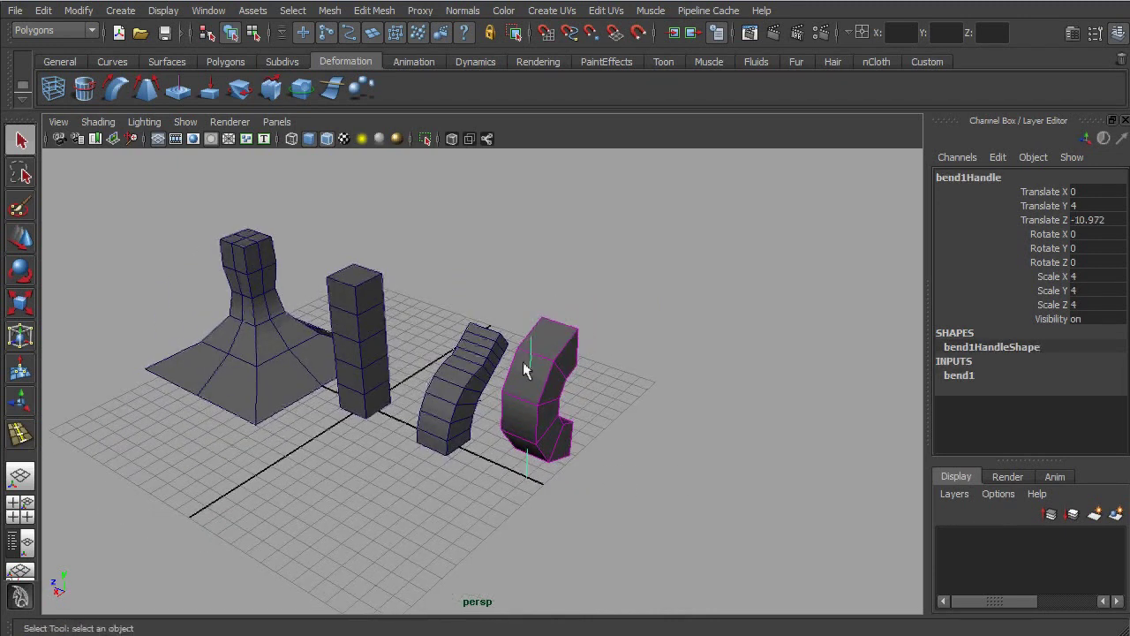
{"action": "middle_click_drag", "start_coordinate": [522, 461], "coordinate": [535, 466], "text": "alt"}
{"action": "left_click", "coordinate": [542, 482]}
{"action": "left_click", "coordinate": [534, 473]}
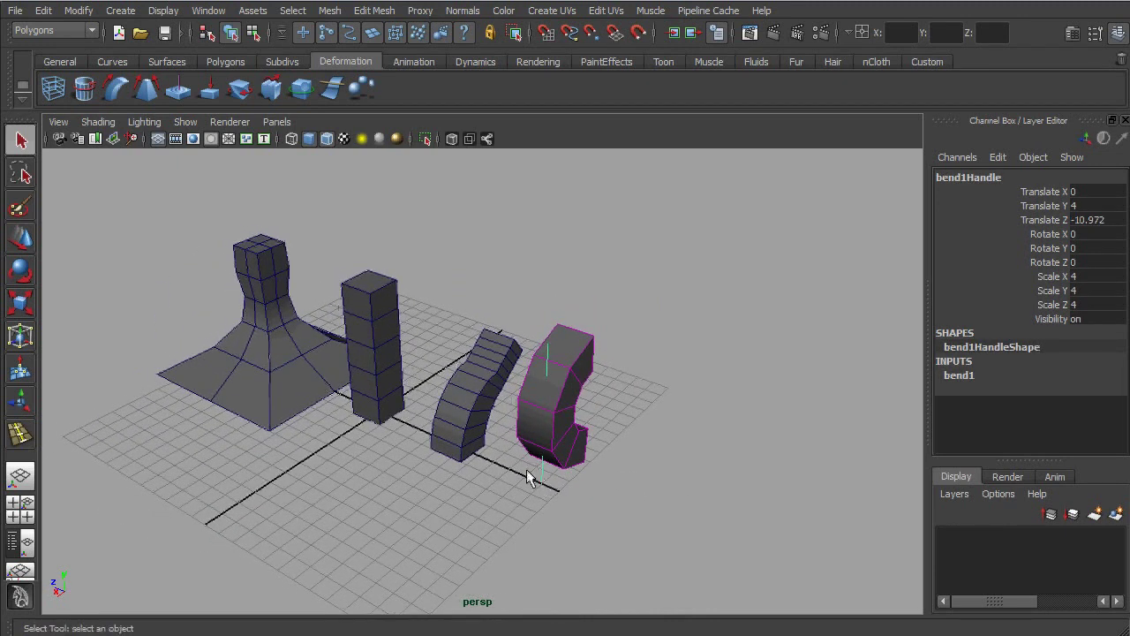
{"action": "left_click", "coordinate": [43, 10]}
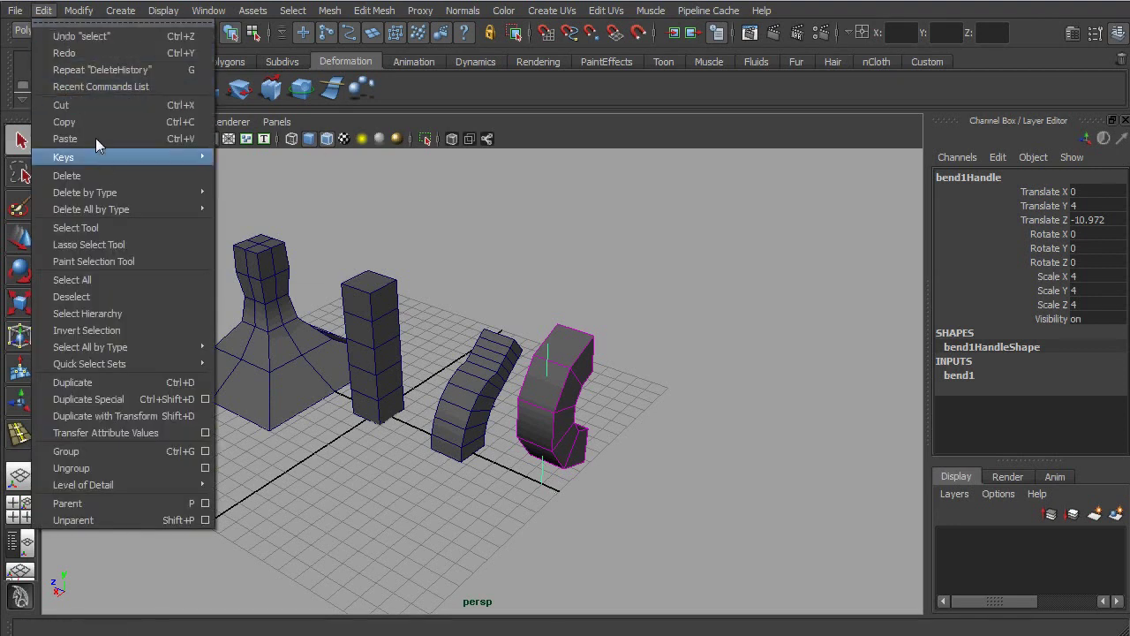
{"action": "left_click", "coordinate": [109, 178]}
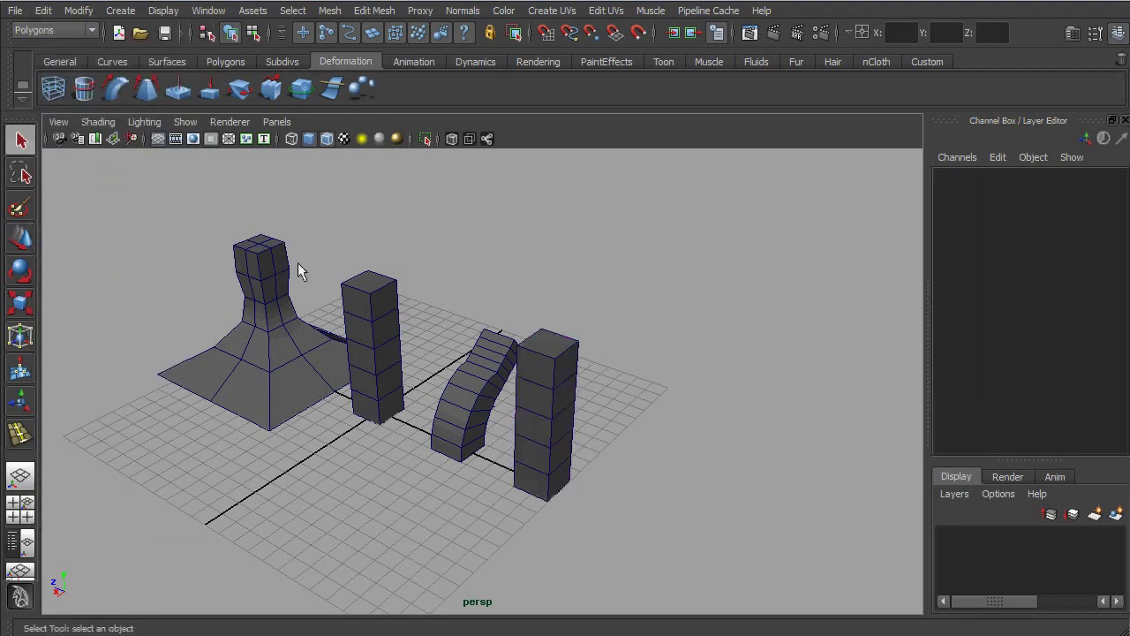
{"action": "left_click_drag", "start_coordinate": [297, 262], "coordinate": [599, 390], "text": "alt"}
{"action": "key", "text": "4"}
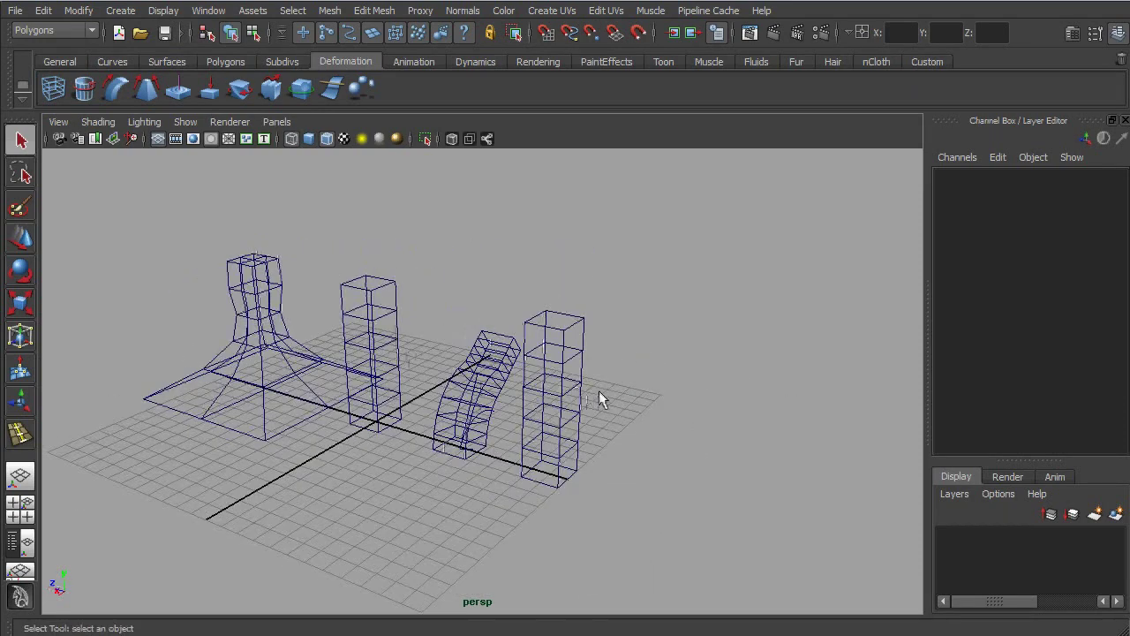
{"action": "left_click", "coordinate": [601, 392]}
{"action": "key", "text": "5"}
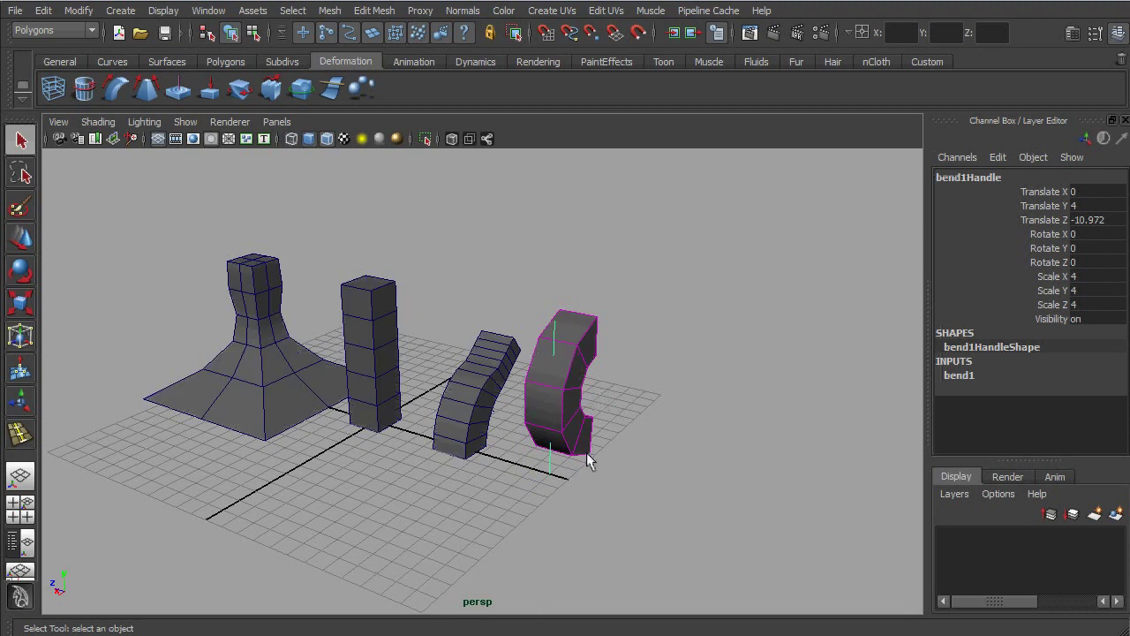
{"action": "mouse_move", "coordinate": [587, 461]}
{"action": "left_mouse_down", "text": "alt"}
{"action": "mouse_move", "coordinate": [640, 434]}
{"action": "mouse_move", "coordinate": [592, 391]}
{"action": "left_mouse_up", "text": "alt"}
{"action": "left_click", "coordinate": [521, 439]}
{"action": "mouse_move", "coordinate": [521, 438]}
{"action": "left_mouse_down", "text": "alt"}
{"action": "mouse_move", "coordinate": [429, 424]}
{"action": "mouse_move", "coordinate": [538, 433]}
{"action": "left_mouse_up", "text": "alt"}
{"action": "left_click", "coordinate": [459, 399]}
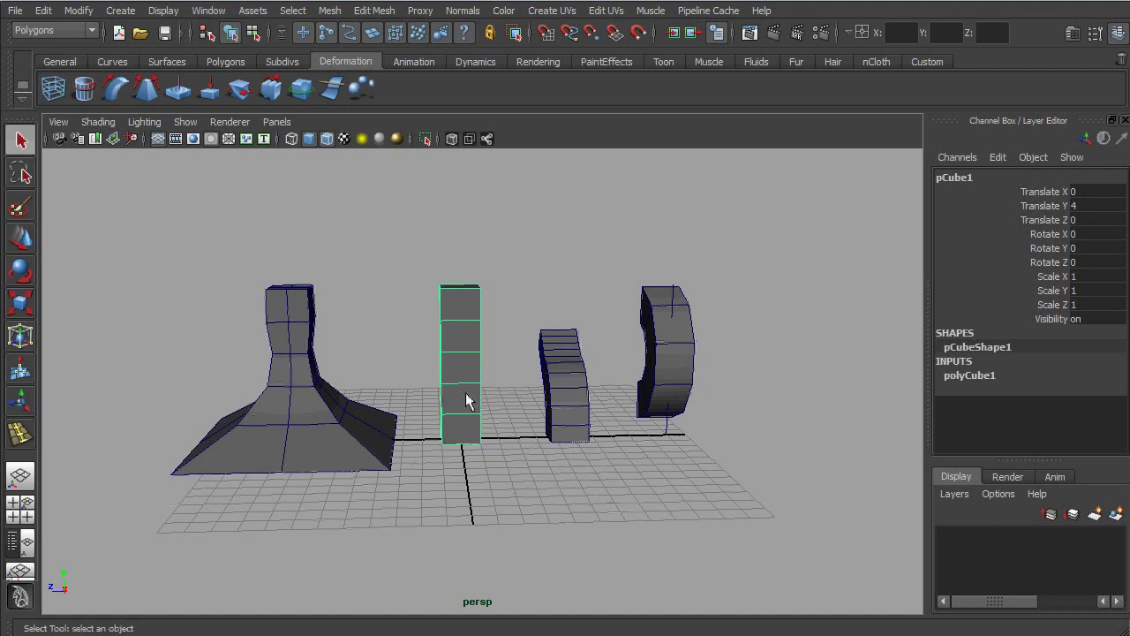
Select the flared column and add a lattice around it
{"action": "left_click_drag", "start_coordinate": [466, 397], "coordinate": [496, 409], "text": "alt"}
{"action": "left_click", "coordinate": [310, 450]}
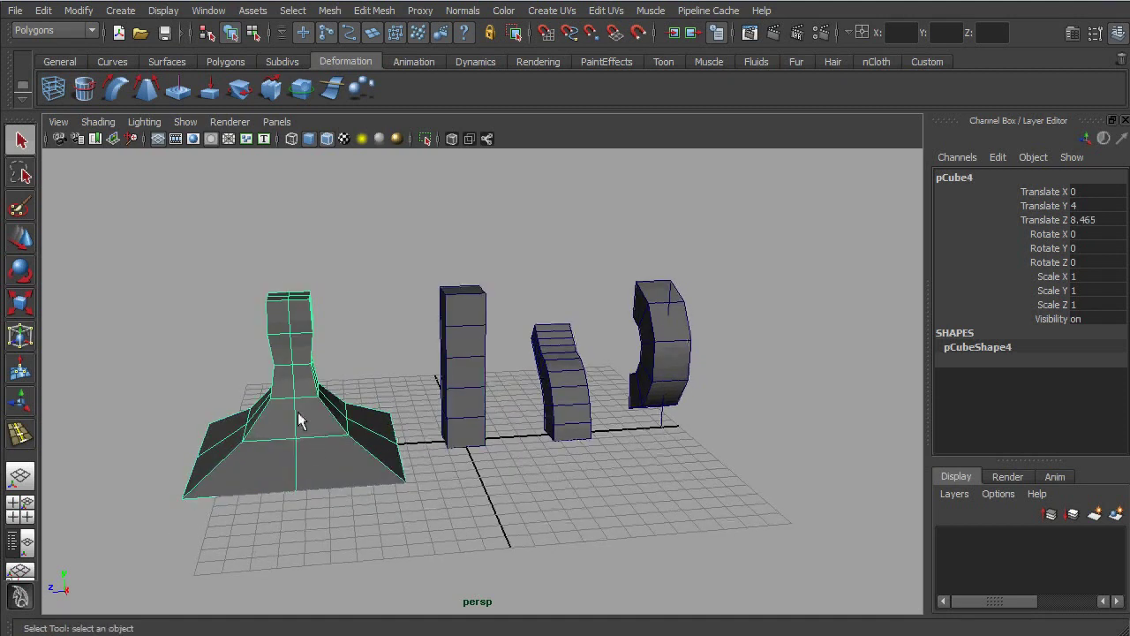
{"action": "middle_click_drag", "start_coordinate": [182, 333], "coordinate": [230, 330], "text": "alt"}
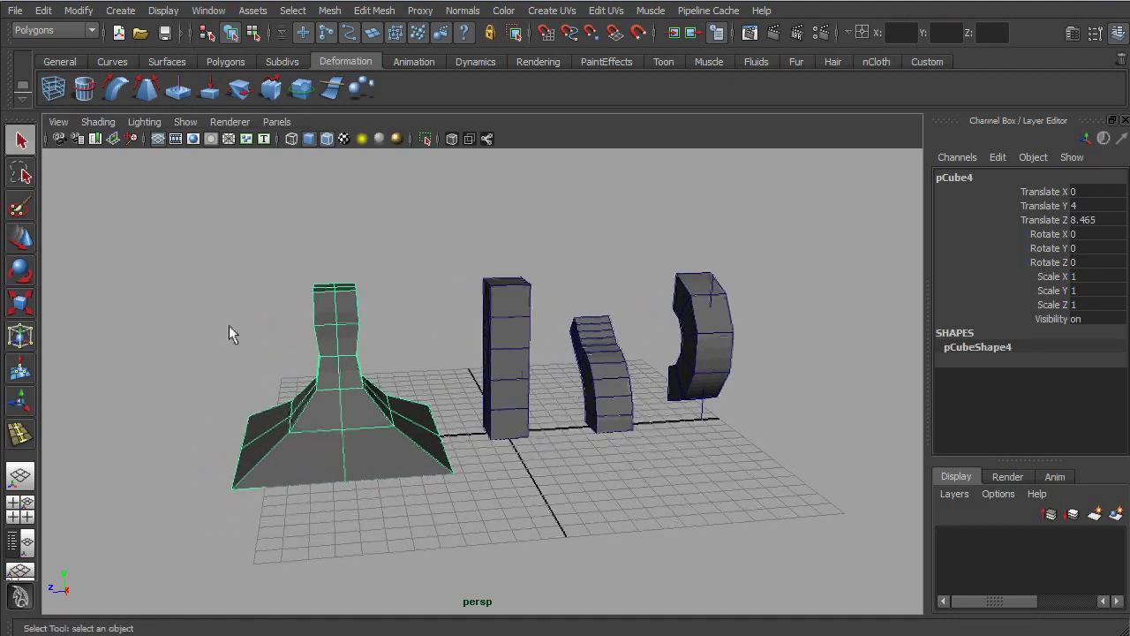
{"action": "left_click", "coordinate": [61, 86]}
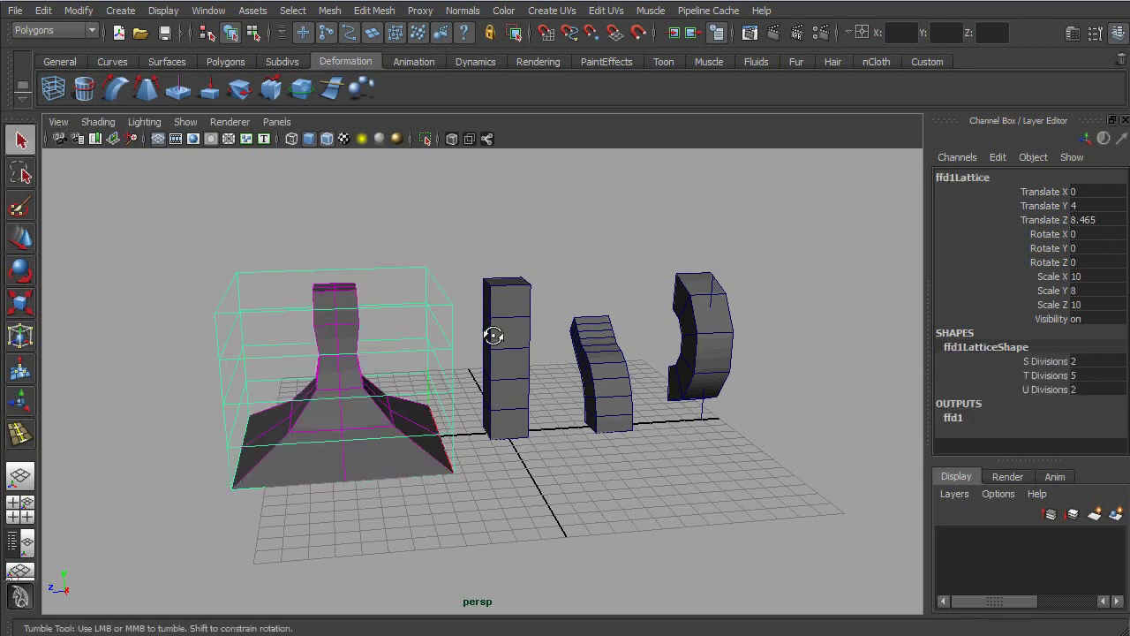
{"action": "left_click_drag", "start_coordinate": [492, 335], "coordinate": [549, 342], "text": "alt"}
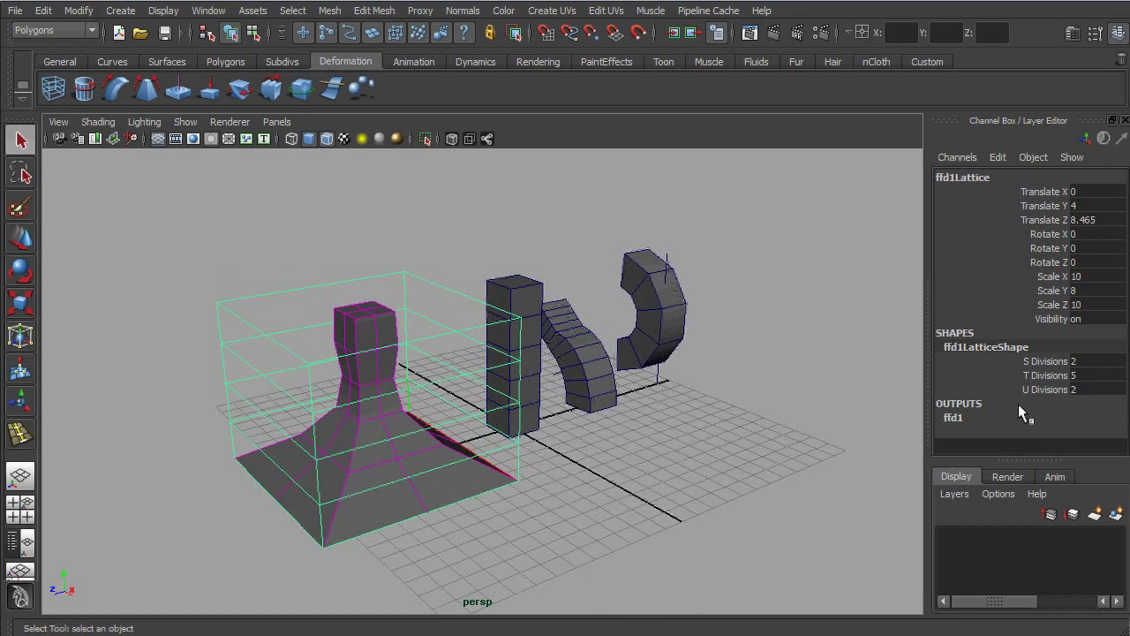
Set the ffd1 lattice's S and U Divisions to 3, giving 3 × 5 × 3
{"action": "left_click", "coordinate": [953, 418]}
{"action": "double_click", "coordinate": [1082, 322]}
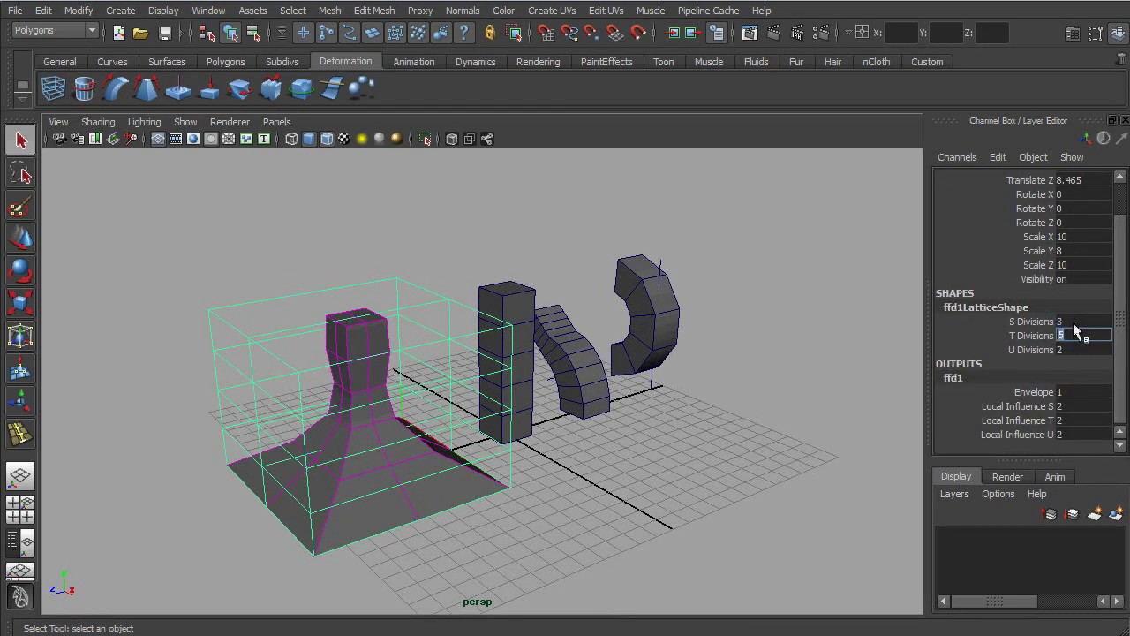
{"action": "key", "text": "Tab"}
{"action": "key", "text": "Tab"}
{"action": "key", "text": "Tab"}
{"action": "double_click", "coordinate": [1088, 324]}
{"action": "key", "text": "Tab"}
{"action": "left_click_drag", "start_coordinate": [674, 416], "coordinate": [406, 434], "text": "alt"}
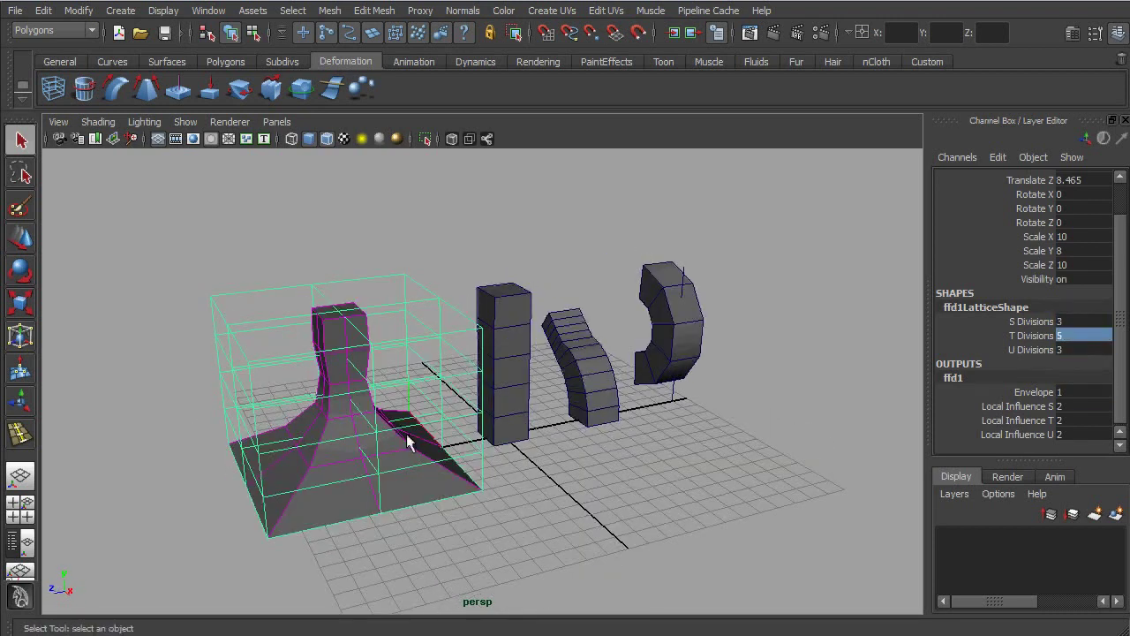
Switch the lattice to point editing and rotate its top row of points to twist the top
{"action": "right_click", "coordinate": [409, 304]}
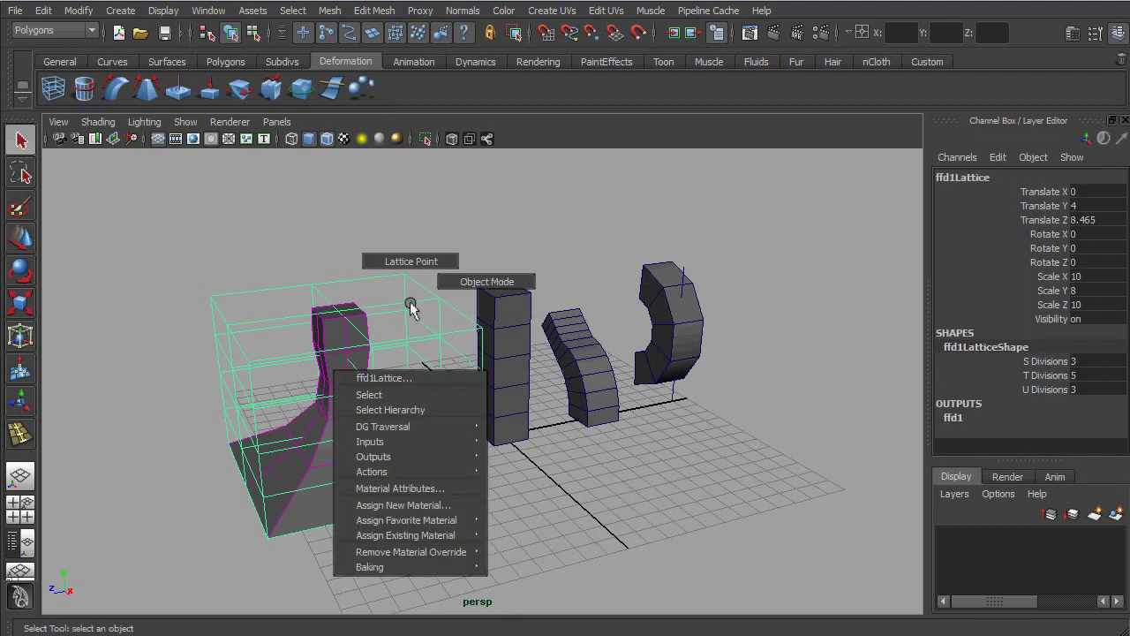
{"action": "left_click", "coordinate": [402, 267]}
{"action": "left_click_drag", "start_coordinate": [402, 266], "coordinate": [182, 328], "text": "alt"}
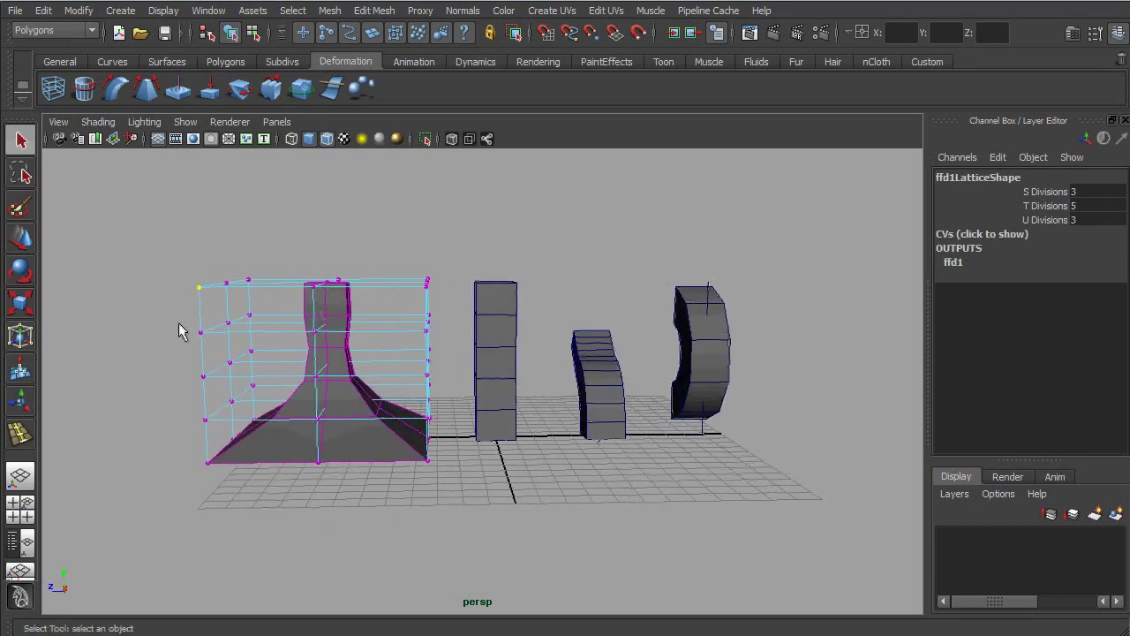
{"action": "left_click_drag", "start_coordinate": [143, 227], "coordinate": [470, 305]}
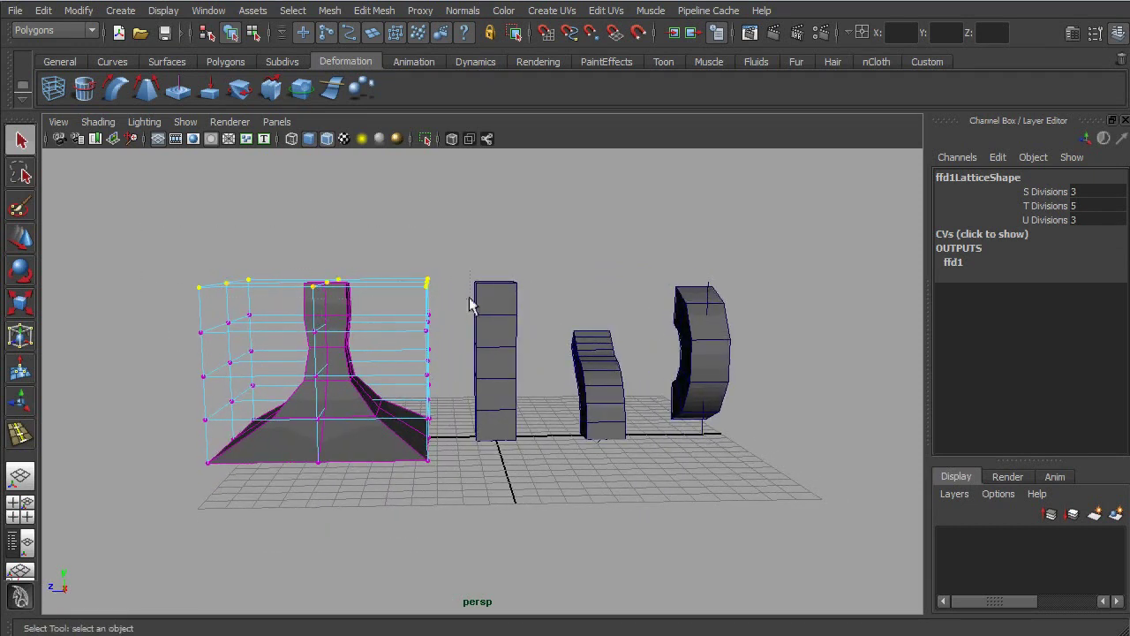
{"action": "left_click_drag", "start_coordinate": [401, 329], "coordinate": [375, 357], "text": "alt"}
{"action": "key", "text": "e"}
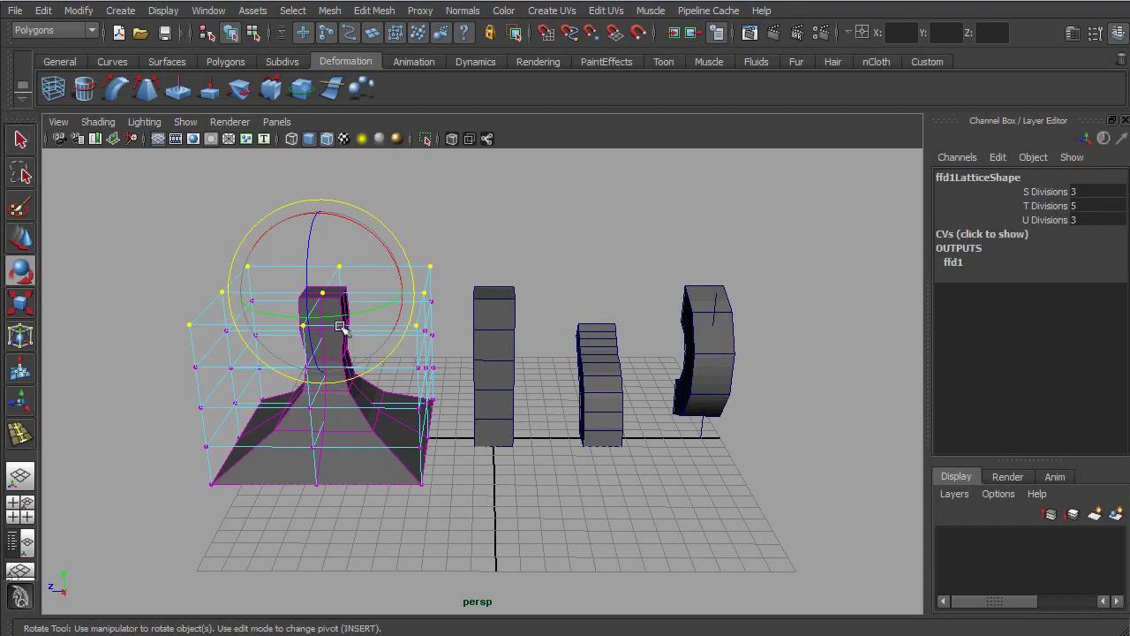
{"action": "left_click_drag", "start_coordinate": [355, 315], "coordinate": [270, 334]}
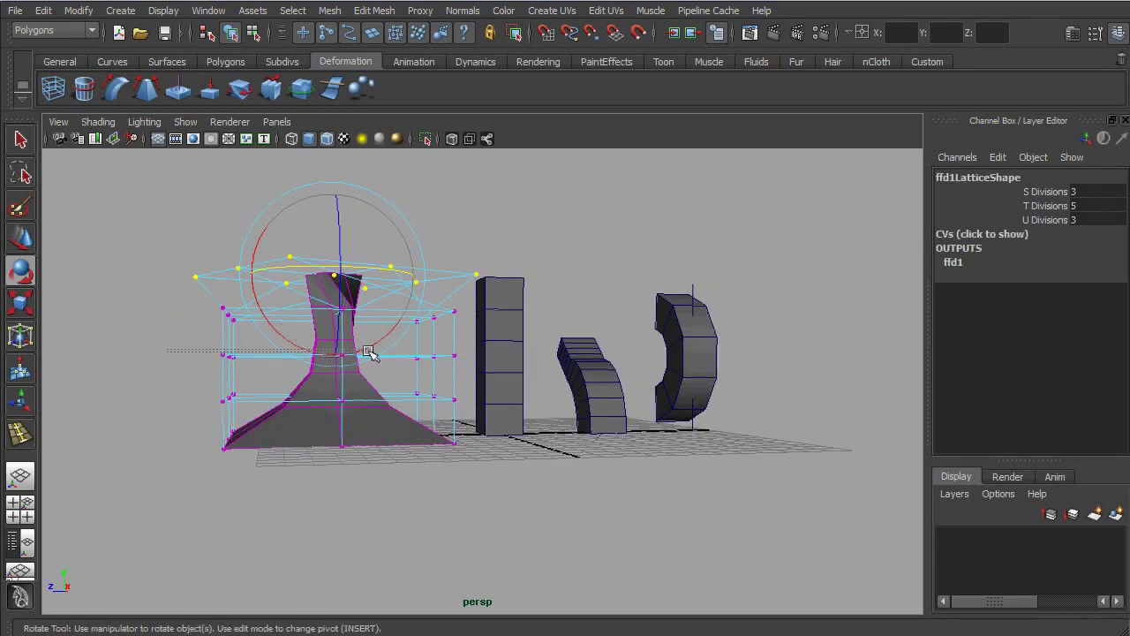
Scale out and rotate the middle row of lattice points to bulge and bend the column
{"action": "left_click_drag", "start_coordinate": [484, 366], "coordinate": [485, 365]}
{"action": "left_click_drag", "start_coordinate": [485, 366], "coordinate": [429, 384], "text": "alt"}
{"action": "key", "text": "r"}
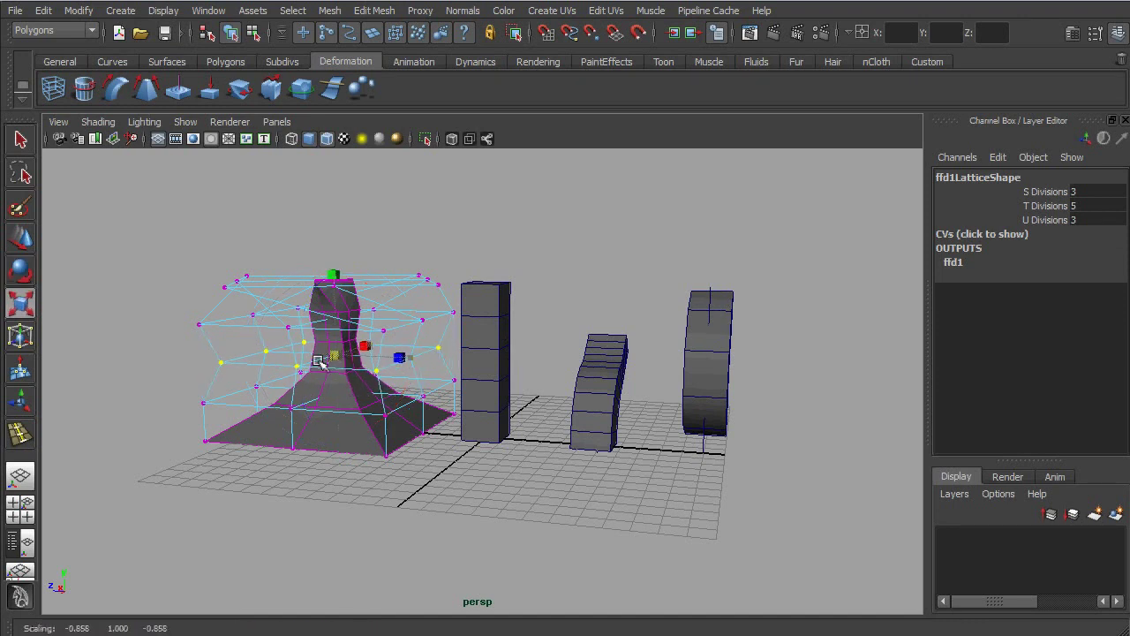
{"action": "middle_click_drag", "start_coordinate": [288, 375], "coordinate": [541, 383]}
{"action": "key", "text": "e"}
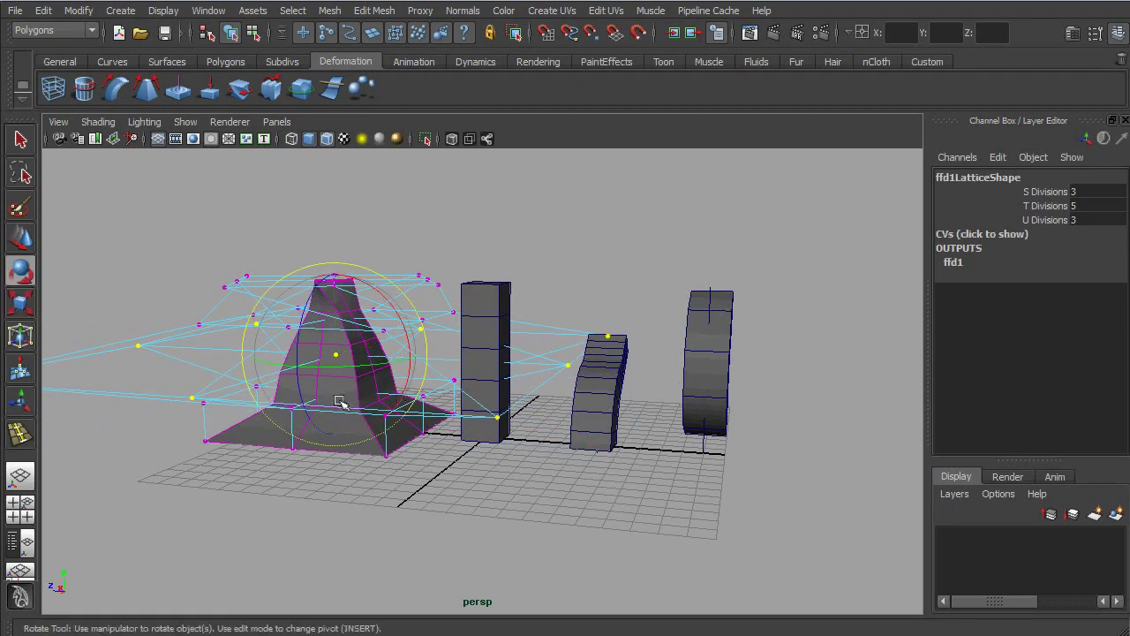
{"action": "left_click_drag", "start_coordinate": [367, 365], "coordinate": [231, 376]}
{"action": "left_click_drag", "start_coordinate": [231, 377], "coordinate": [415, 466], "text": "alt"}
{"action": "key", "text": "q"}
{"action": "mouse_move", "coordinate": [415, 466]}
{"action": "right_mouse_down"}
{"action": "mouse_move", "coordinate": [428, 455]}
{"action": "mouse_move", "coordinate": [412, 471]}
{"action": "right_mouse_up"}
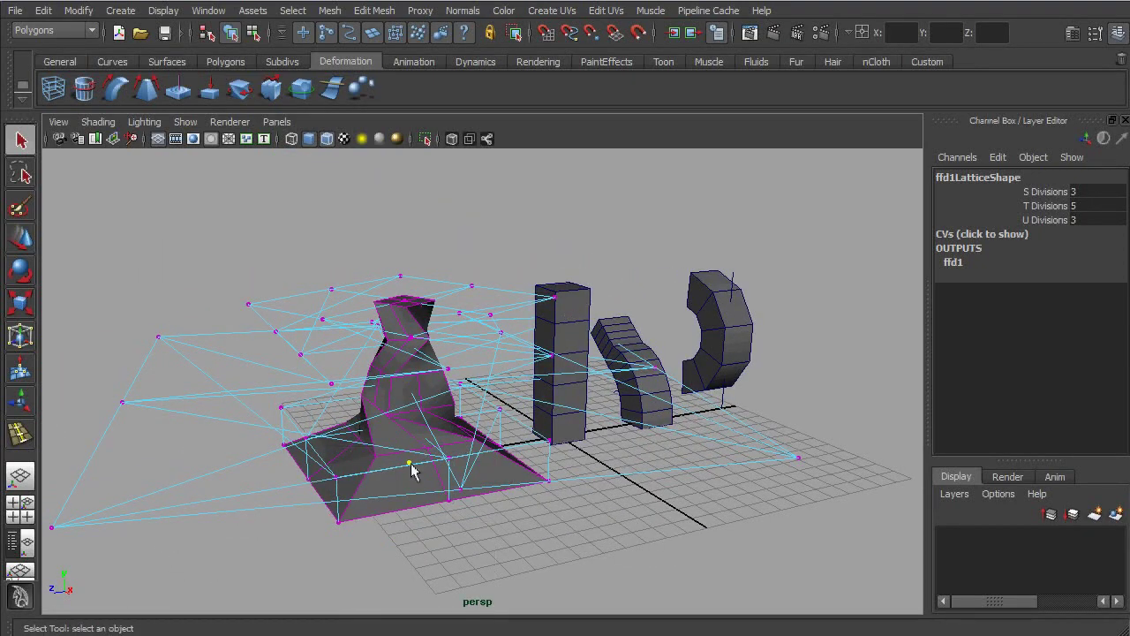
Delete the twisted pCube4's history, baking in the lattice shape and removing ffd1
{"action": "left_click", "coordinate": [416, 481]}
{"action": "left_click_drag", "start_coordinate": [422, 480], "coordinate": [435, 481], "text": "alt"}
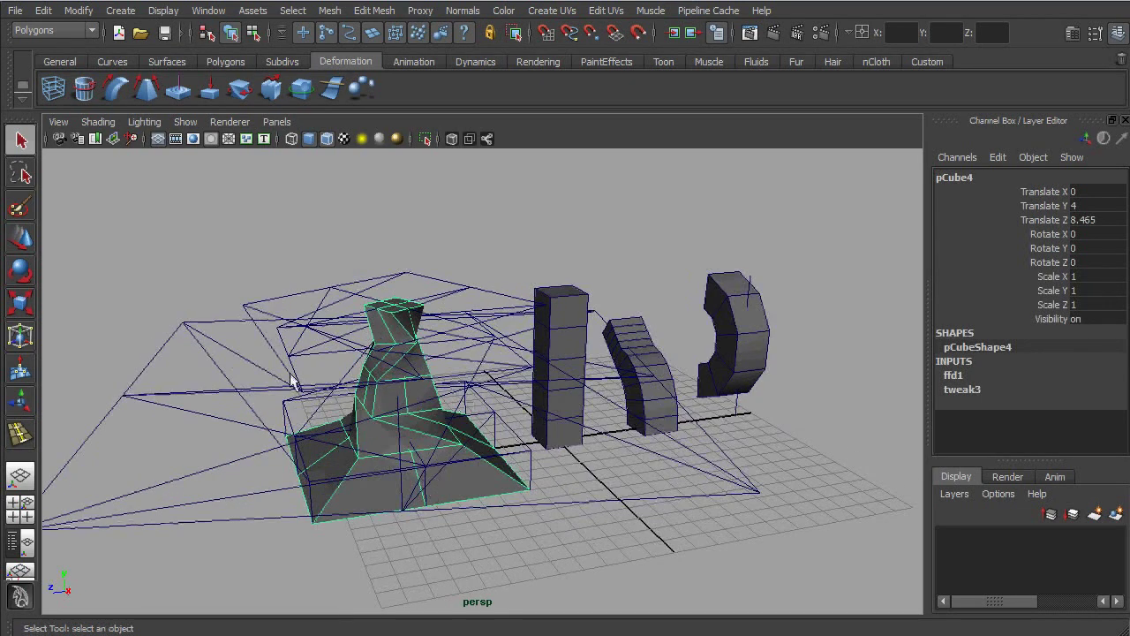
{"action": "left_click", "coordinate": [44, 11]}
{"action": "mouse_move", "coordinate": [121, 193]}
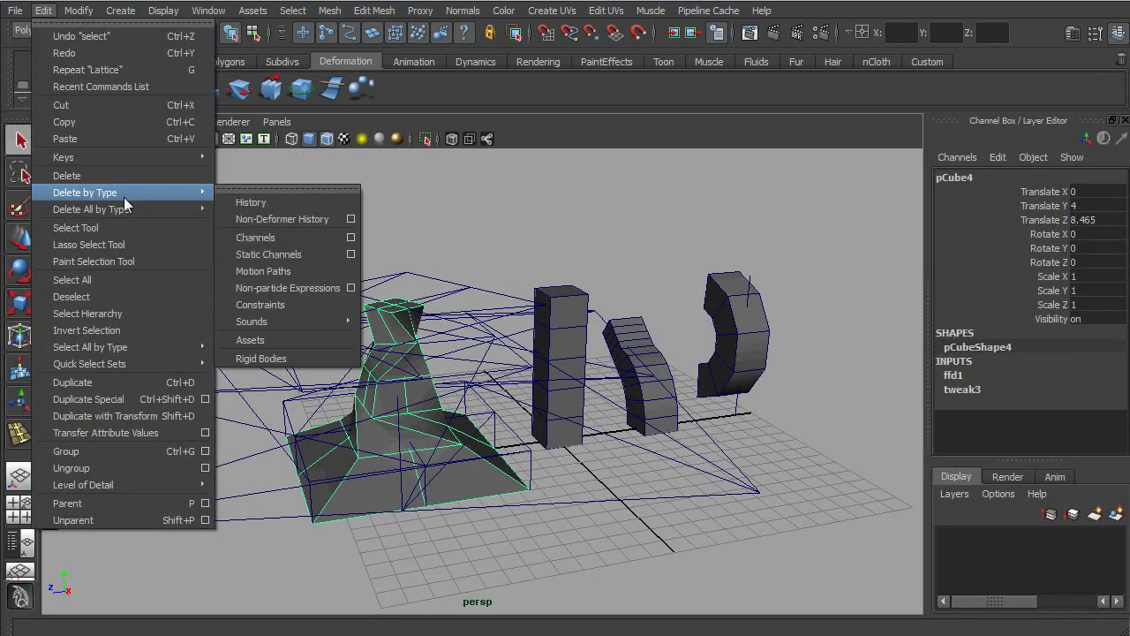
{"action": "left_click", "coordinate": [251, 202]}
{"action": "left_click_drag", "start_coordinate": [309, 221], "coordinate": [465, 302], "text": "alt"}
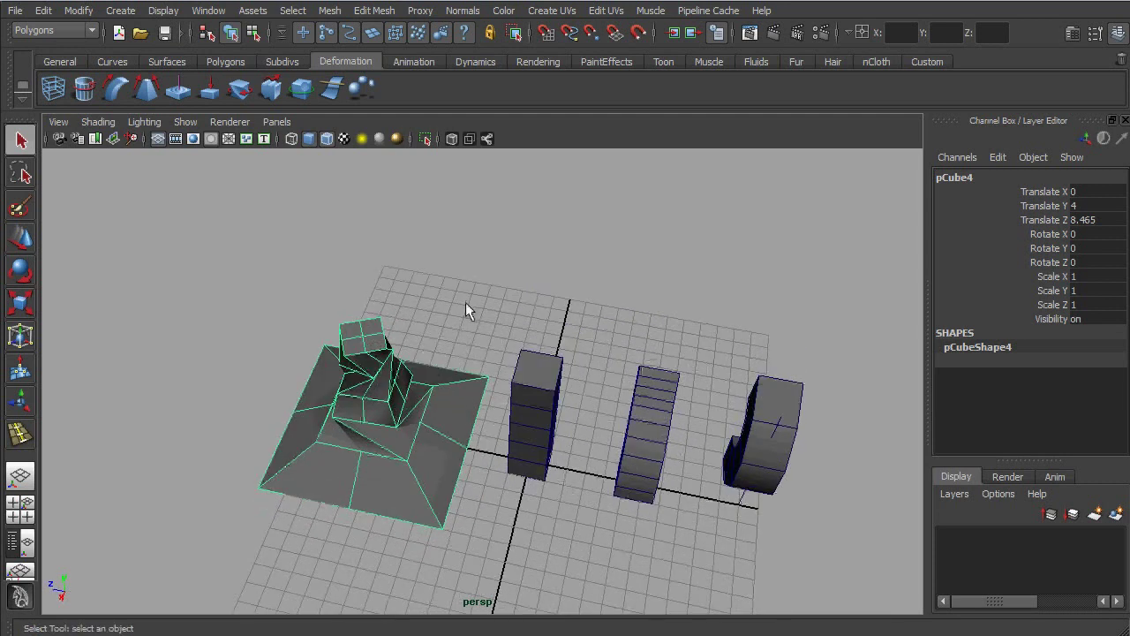
{"action": "left_click", "coordinate": [465, 302]}
{"action": "left_click_drag", "start_coordinate": [384, 486], "coordinate": [473, 435], "text": "alt"}
{"action": "left_click", "coordinate": [358, 419]}
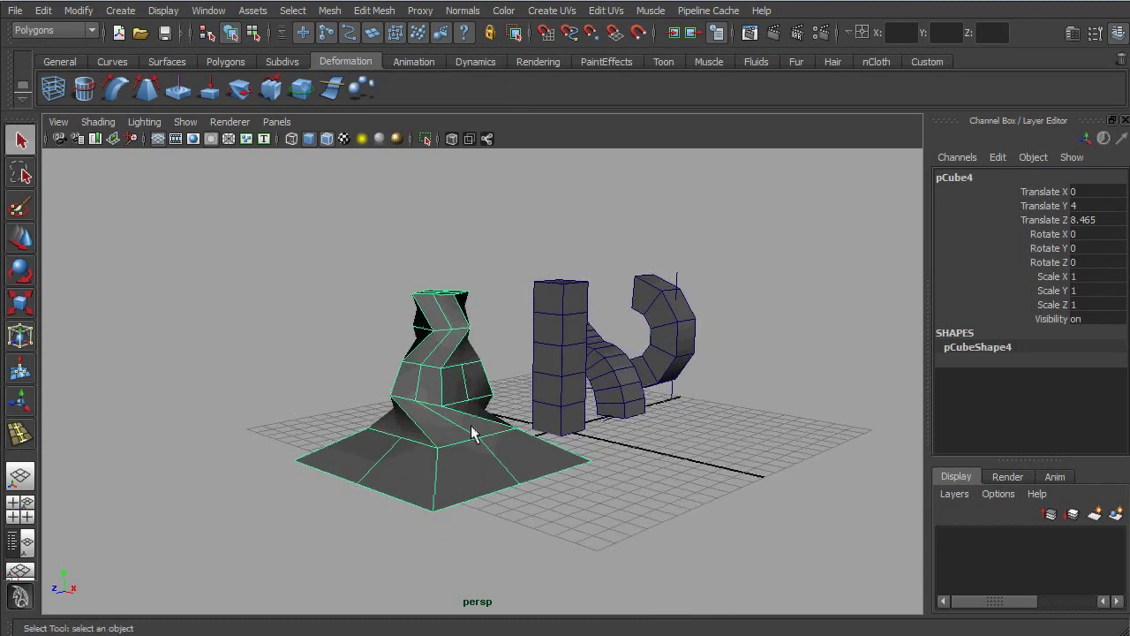
Delete an unwanted edge from the twisted column's base
{"action": "left_click", "coordinate": [224, 62]}
{"action": "right_click_drag", "start_coordinate": [456, 406], "coordinate": [455, 417]}
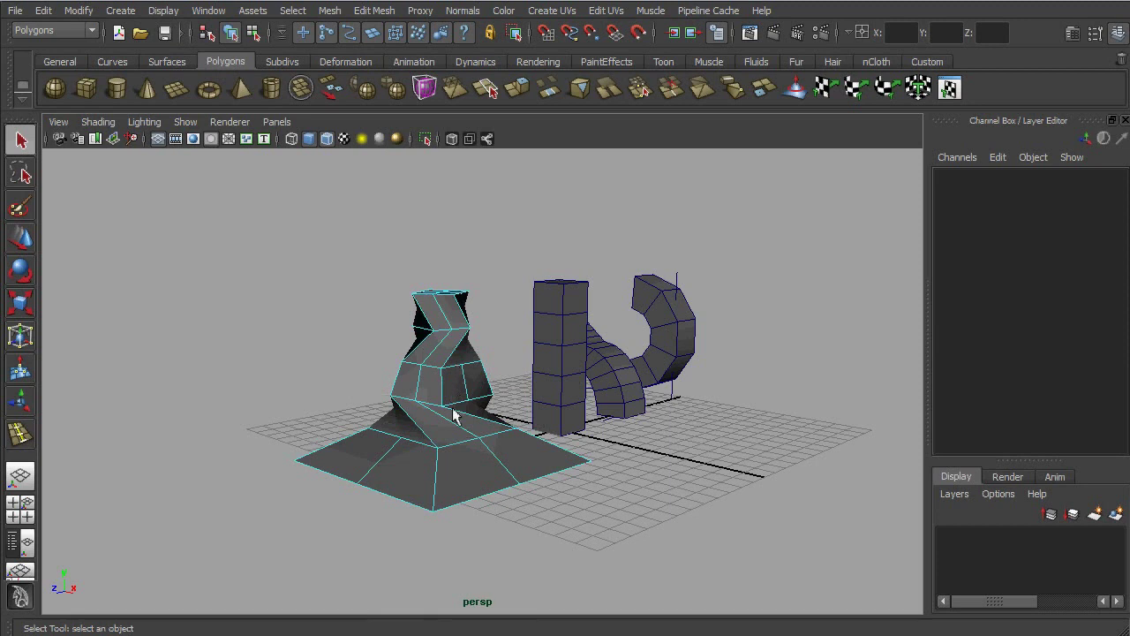
{"action": "left_click", "coordinate": [456, 431]}
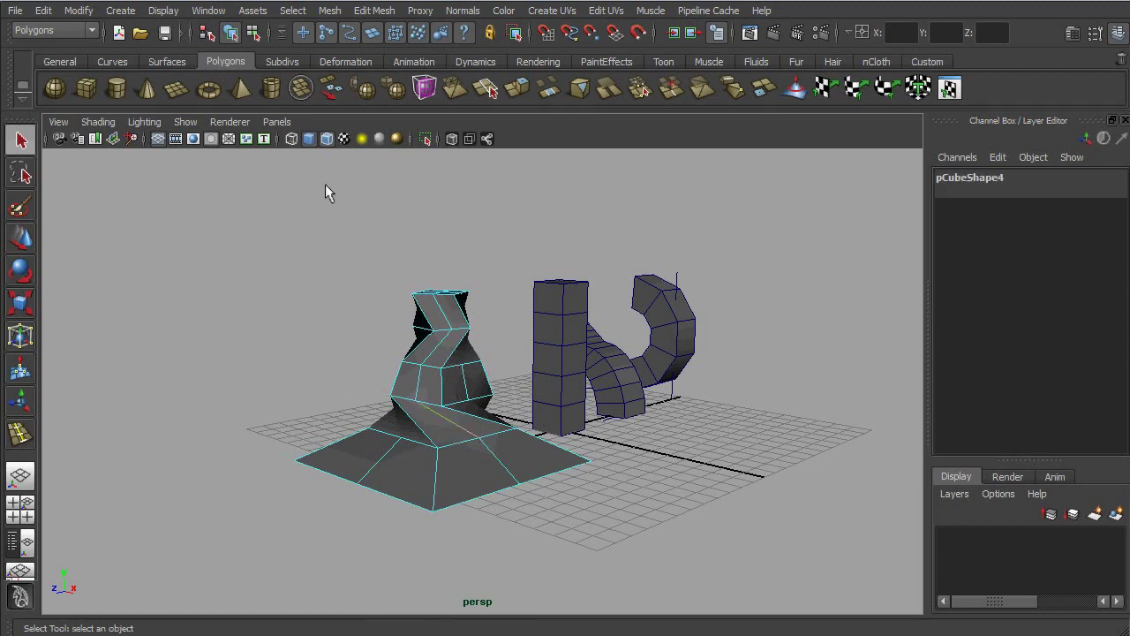
{"action": "left_click", "coordinate": [373, 10]}
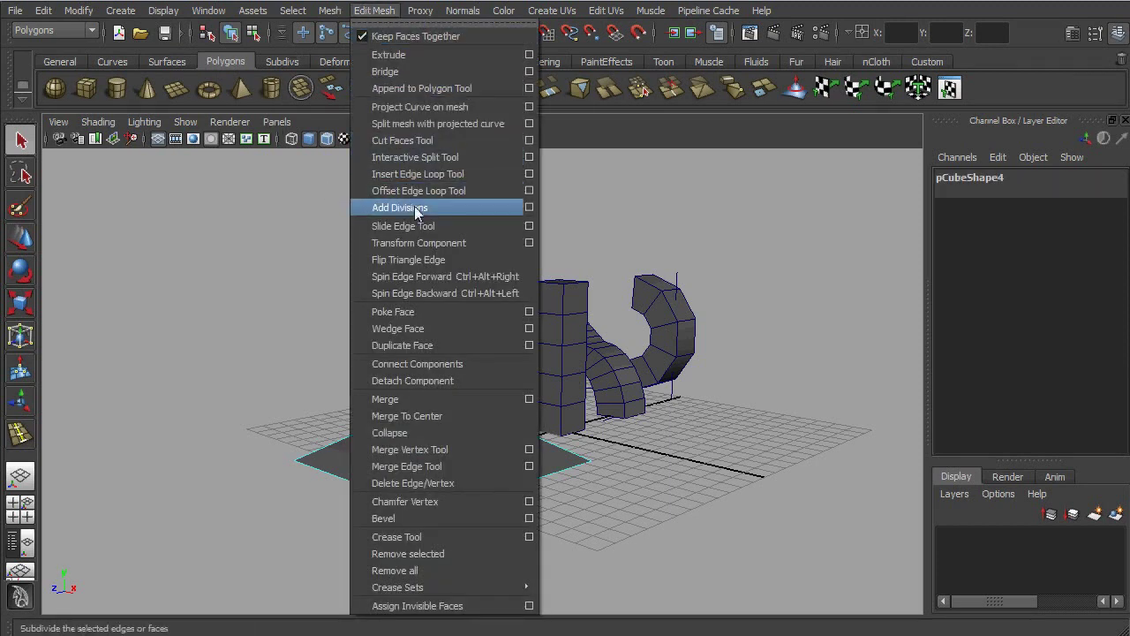
{"action": "left_click", "coordinate": [441, 483]}
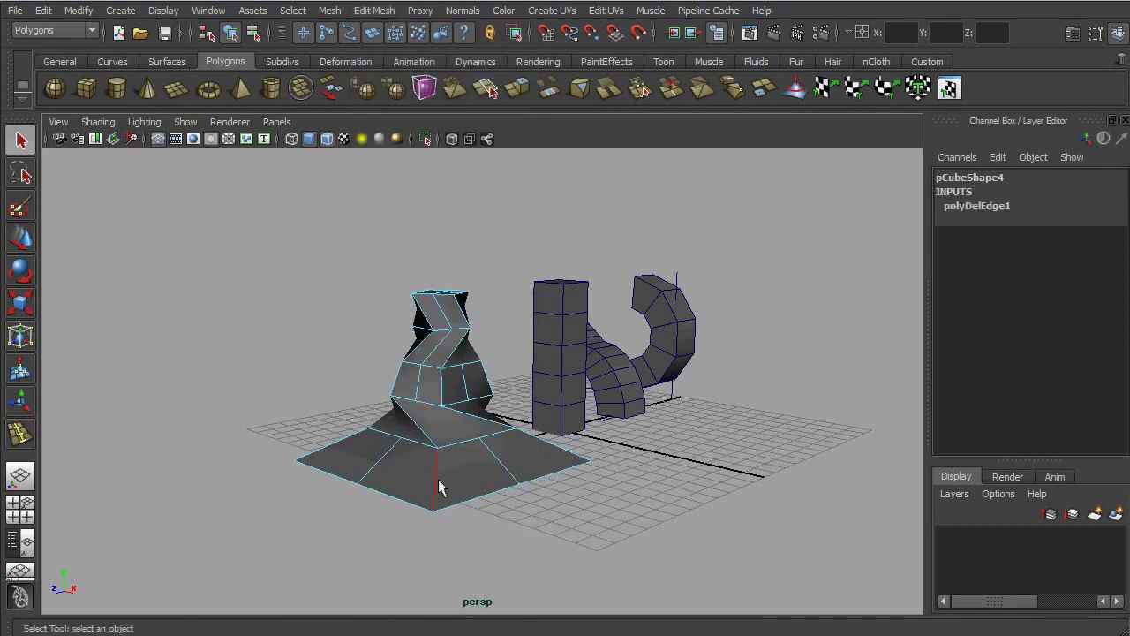
Cut a new edge across the base face with Split Polygon and delete the selected edge
{"action": "left_click", "coordinate": [488, 88]}
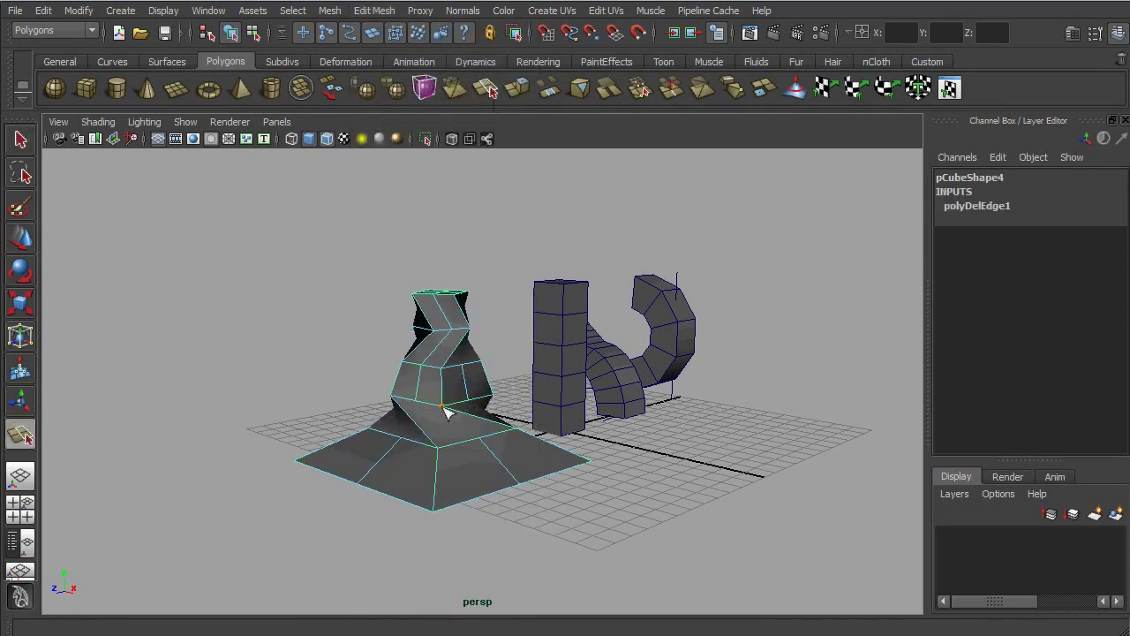
{"action": "left_click", "coordinate": [441, 449]}
{"action": "key", "text": "q"}
{"action": "key", "text": "Delete"}
{"action": "left_click", "coordinate": [560, 449]}
{"action": "left_click_drag", "start_coordinate": [560, 449], "coordinate": [403, 405], "text": "alt"}
{"action": "left_click", "coordinate": [403, 405]}
Delete another edge on the column's base and commit a further edge split
{"action": "right_click_drag", "start_coordinate": [405, 407], "coordinate": [400, 380]}
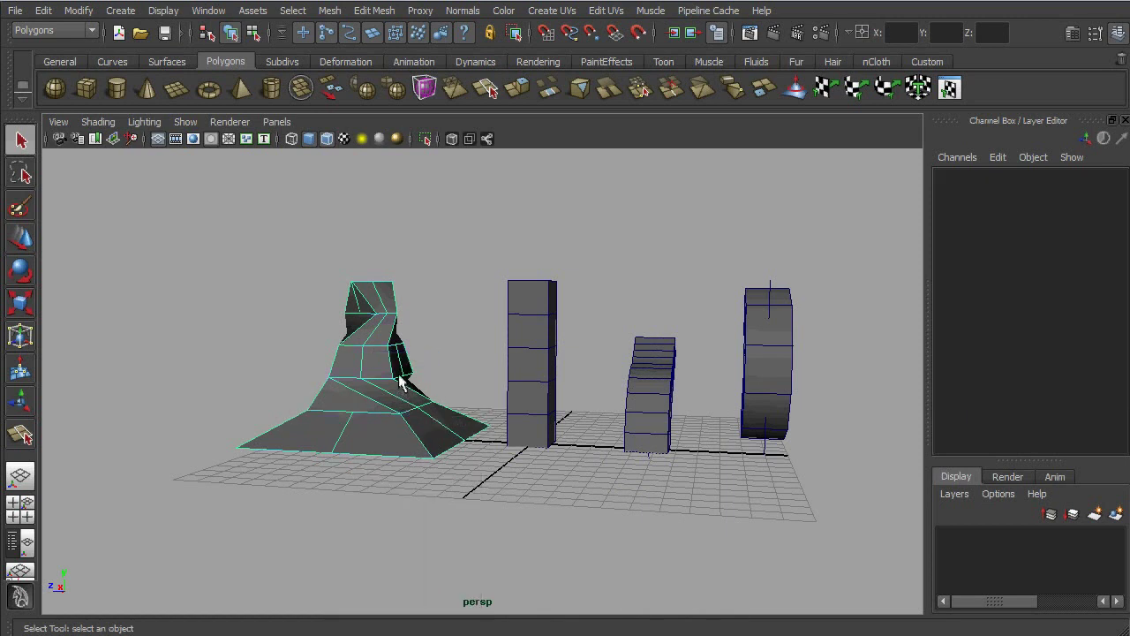
{"action": "left_click", "coordinate": [398, 404]}
{"action": "left_click_drag", "start_coordinate": [397, 404], "coordinate": [455, 415], "text": "alt"}
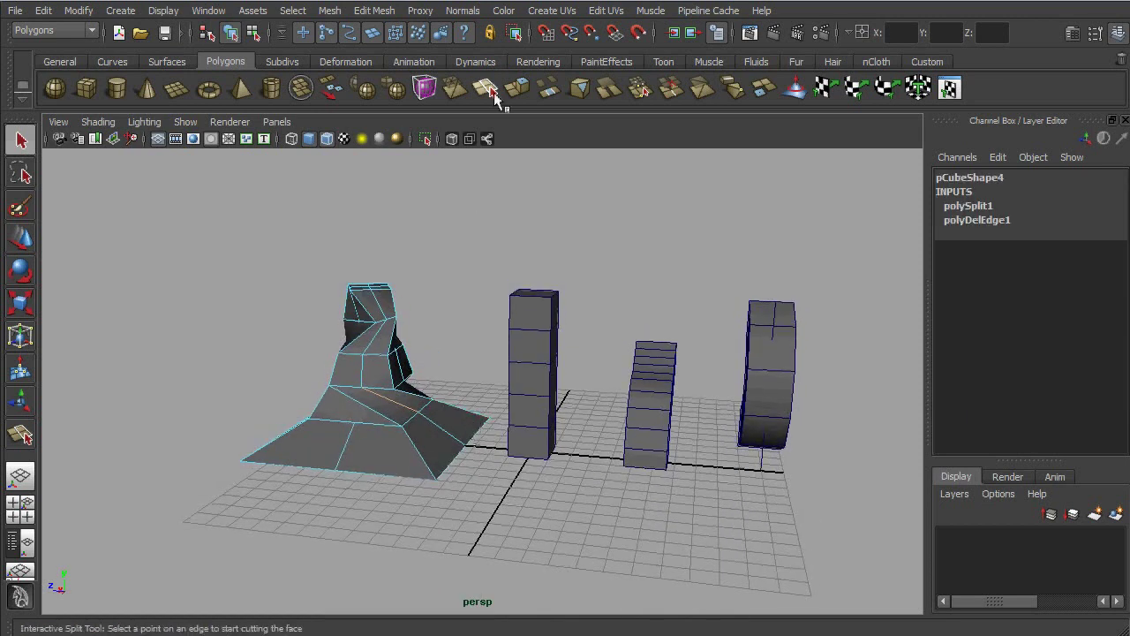
{"action": "left_click", "coordinate": [359, 15]}
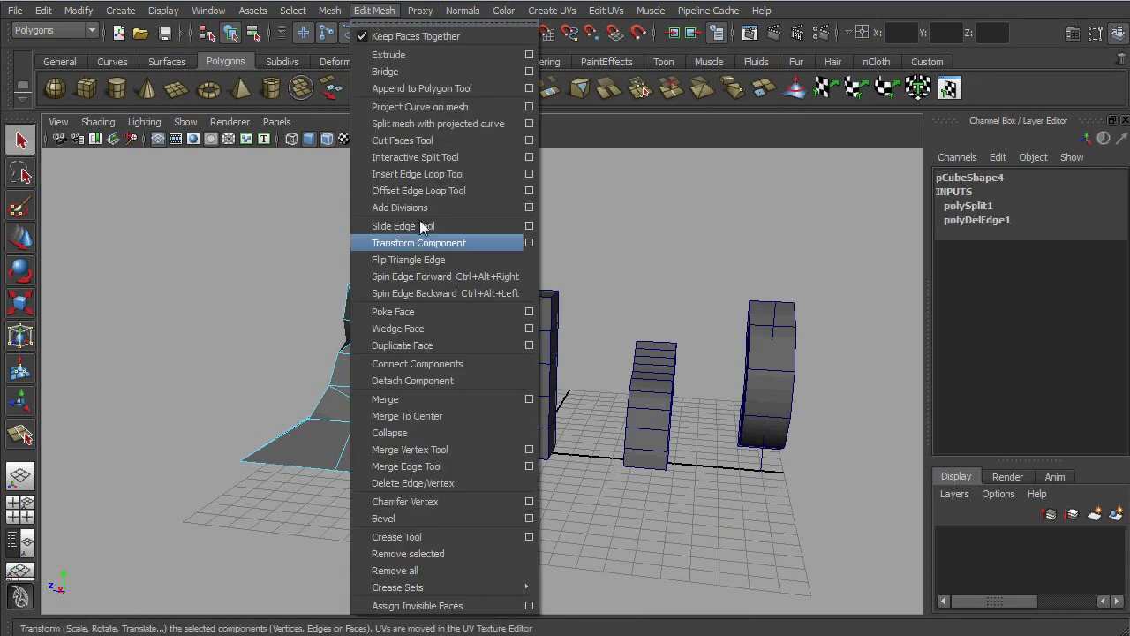
{"action": "left_click", "coordinate": [982, 92]}
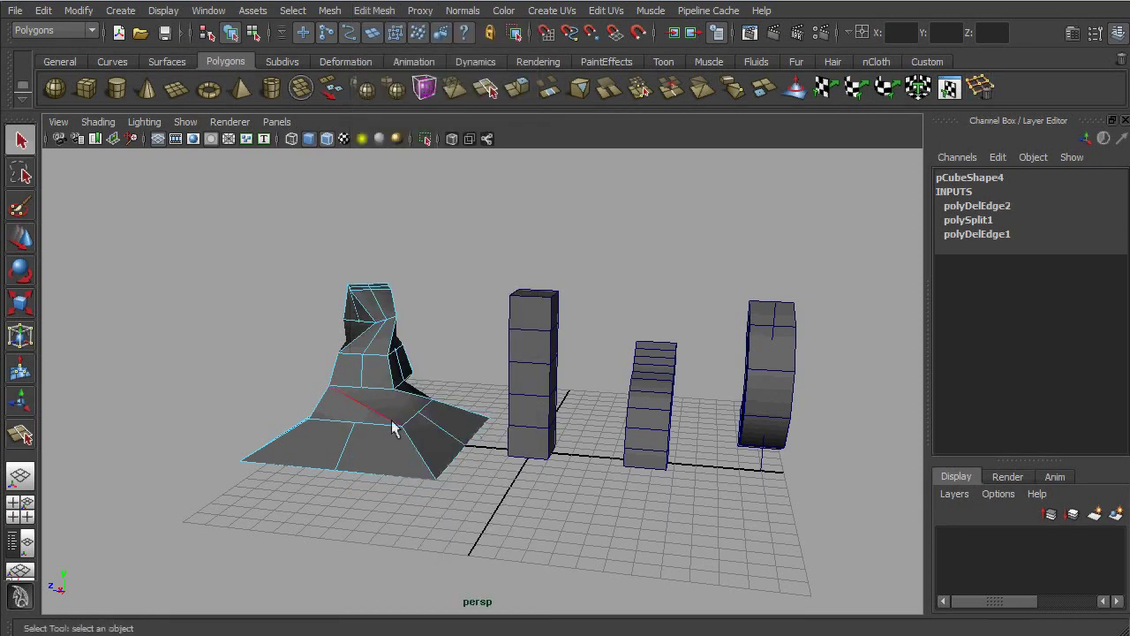
{"action": "left_click", "coordinate": [486, 88]}
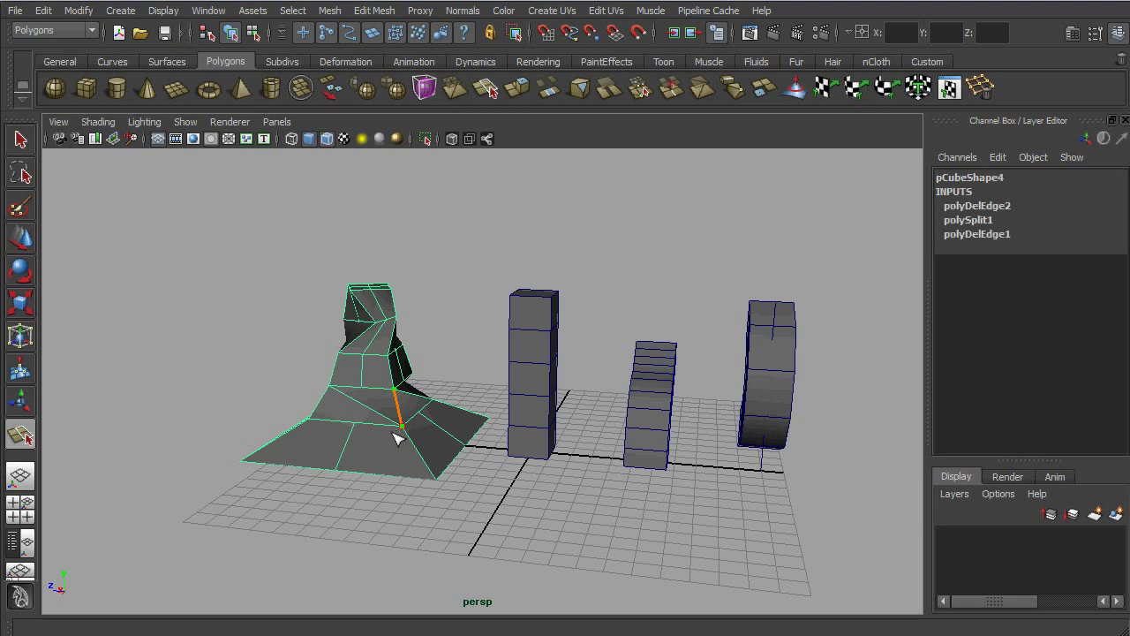
{"action": "key", "text": "Return"}
{"action": "key", "text": "q"}
Delete one more edge from the base mesh and reselect the whole object
{"action": "left_click_drag", "start_coordinate": [391, 442], "coordinate": [492, 457], "text": "alt"}
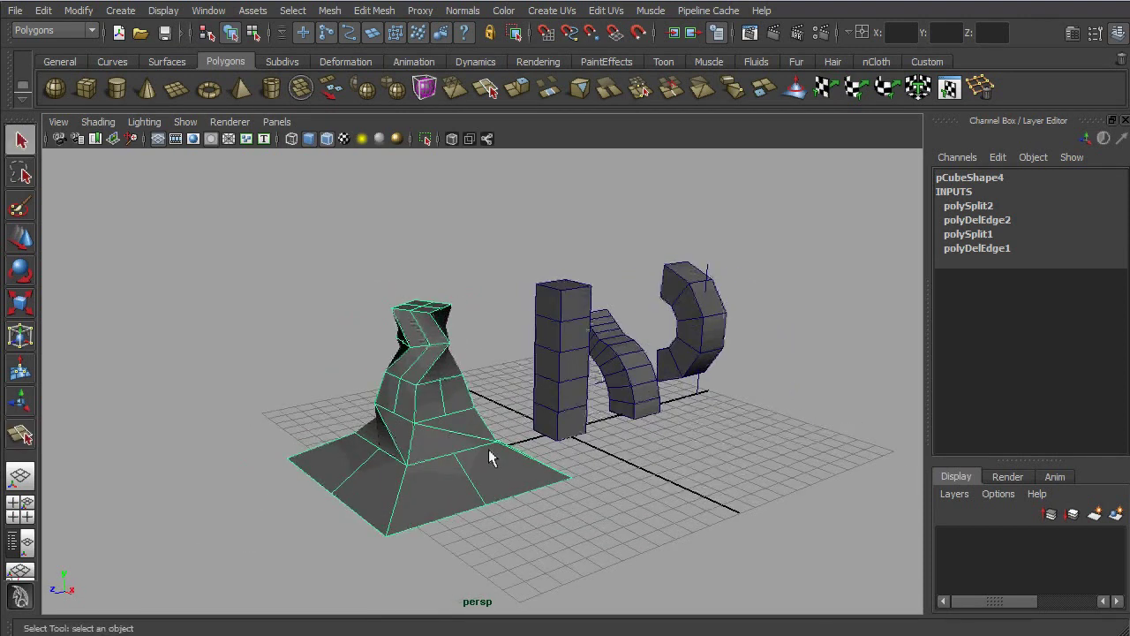
{"action": "right_click_drag", "start_coordinate": [492, 457], "coordinate": [469, 485]}
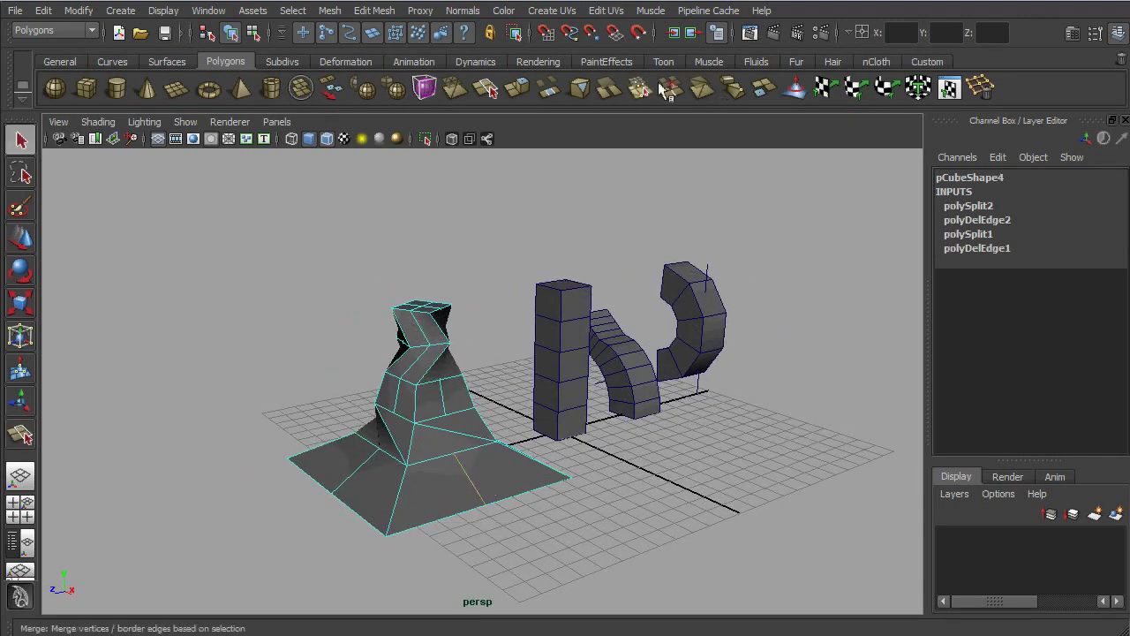
{"action": "left_click", "coordinate": [980, 88]}
{"action": "left_click_drag", "start_coordinate": [680, 380], "coordinate": [315, 492], "text": "alt"}
{"action": "right_click_drag", "start_coordinate": [316, 492], "coordinate": [363, 458]}
{"action": "left_click", "coordinate": [364, 459]}
{"action": "left_click_drag", "start_coordinate": [364, 458], "coordinate": [468, 477], "text": "alt"}
{"action": "right_click_drag", "start_coordinate": [468, 477], "coordinate": [469, 490], "text": "alt"}
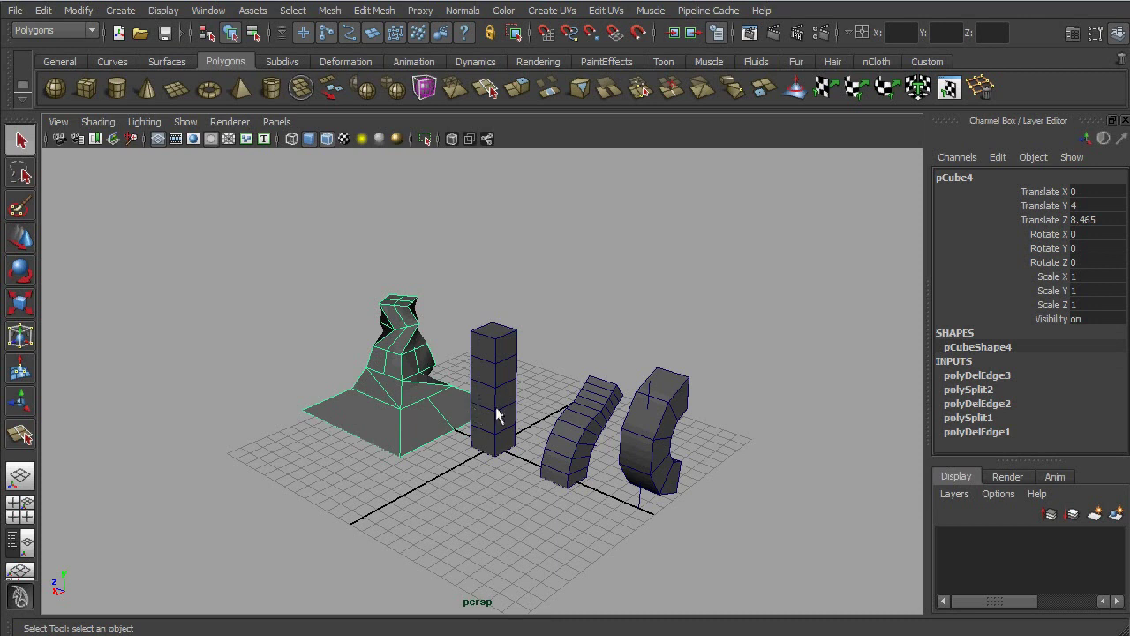
Duplicate the tall plain column and move the copy aside along X
{"action": "left_click", "coordinate": [516, 444]}
{"action": "left_click_drag", "start_coordinate": [517, 444], "coordinate": [509, 462], "text": "alt"}
{"action": "key", "text": "ctrl+d"}
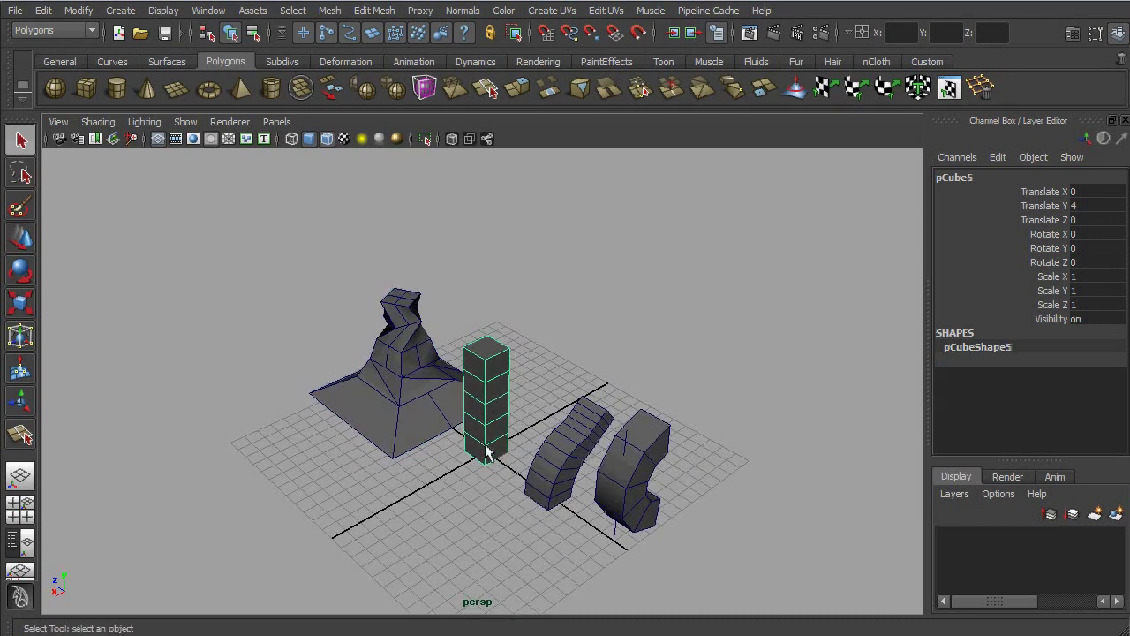
{"action": "key", "text": "w"}
{"action": "left_click_drag", "start_coordinate": [436, 434], "coordinate": [546, 378]}
{"action": "key", "text": "q"}
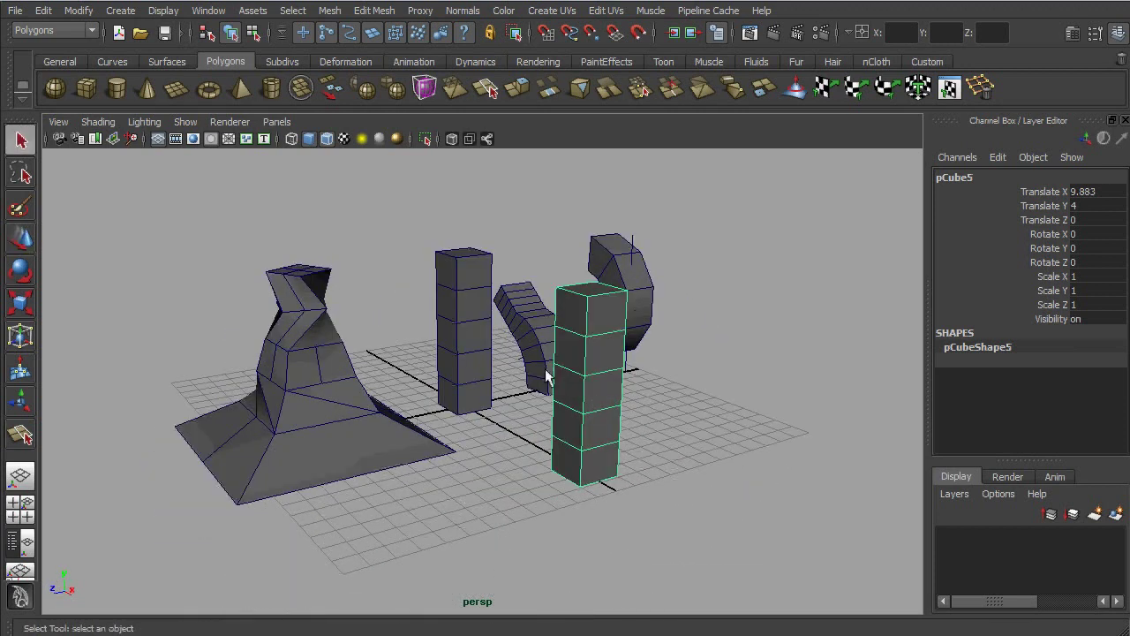
Add a Twist deformer, twist1, to the copy with Start Angle about 179, then adjust its End Angle
{"action": "left_click", "coordinate": [340, 61]}
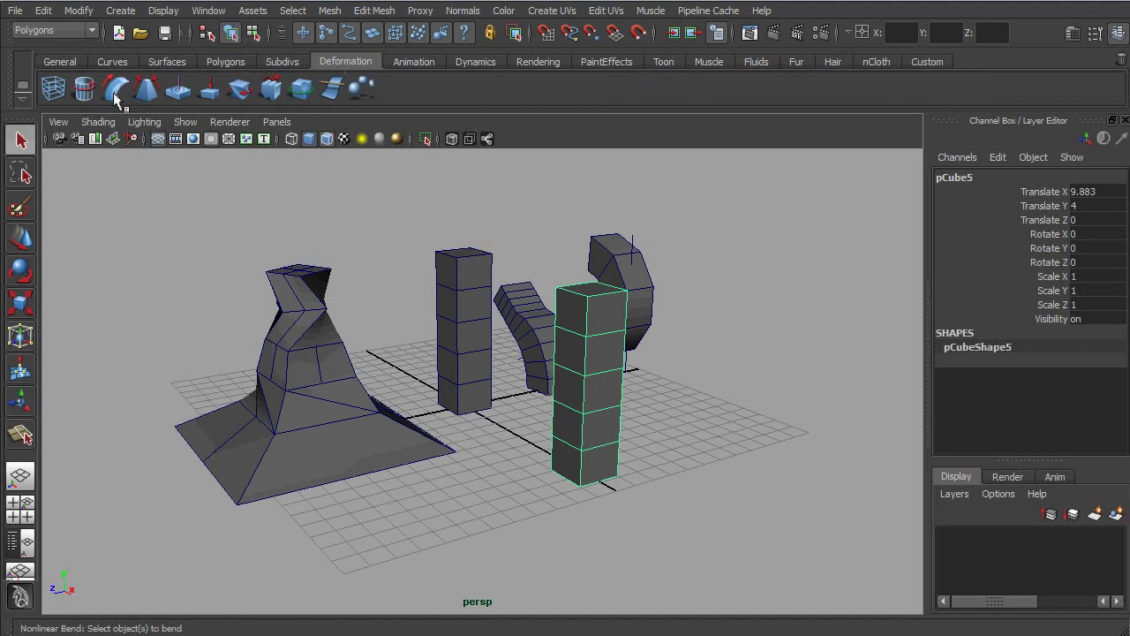
{"action": "left_click", "coordinate": [241, 89]}
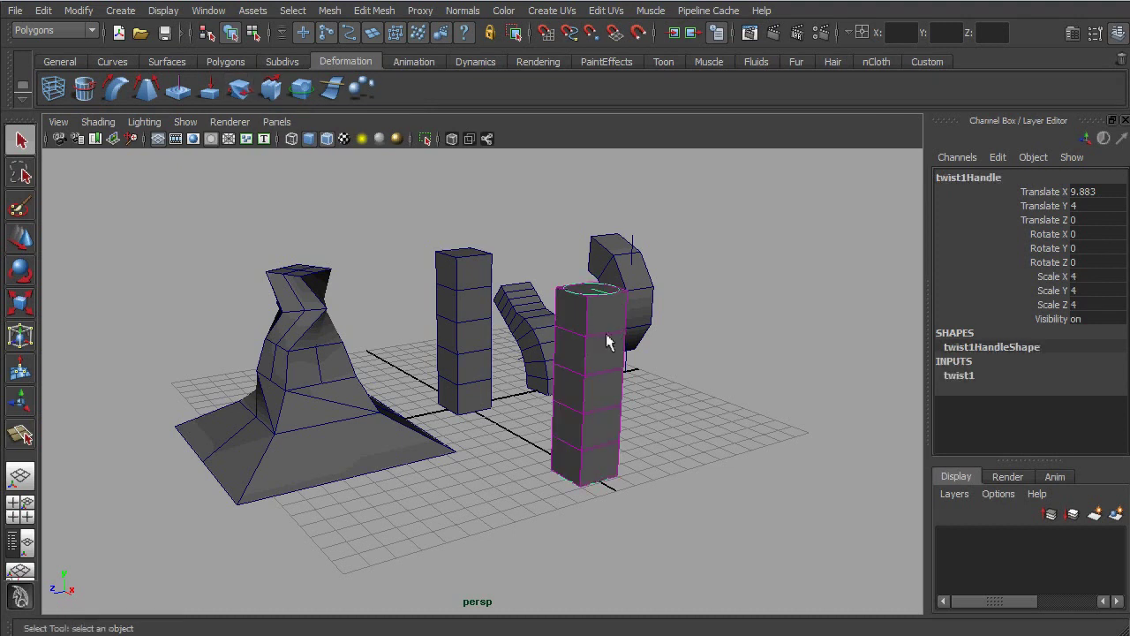
{"action": "left_click_drag", "start_coordinate": [622, 355], "coordinate": [637, 369], "text": "alt"}
{"action": "left_click", "coordinate": [966, 375]}
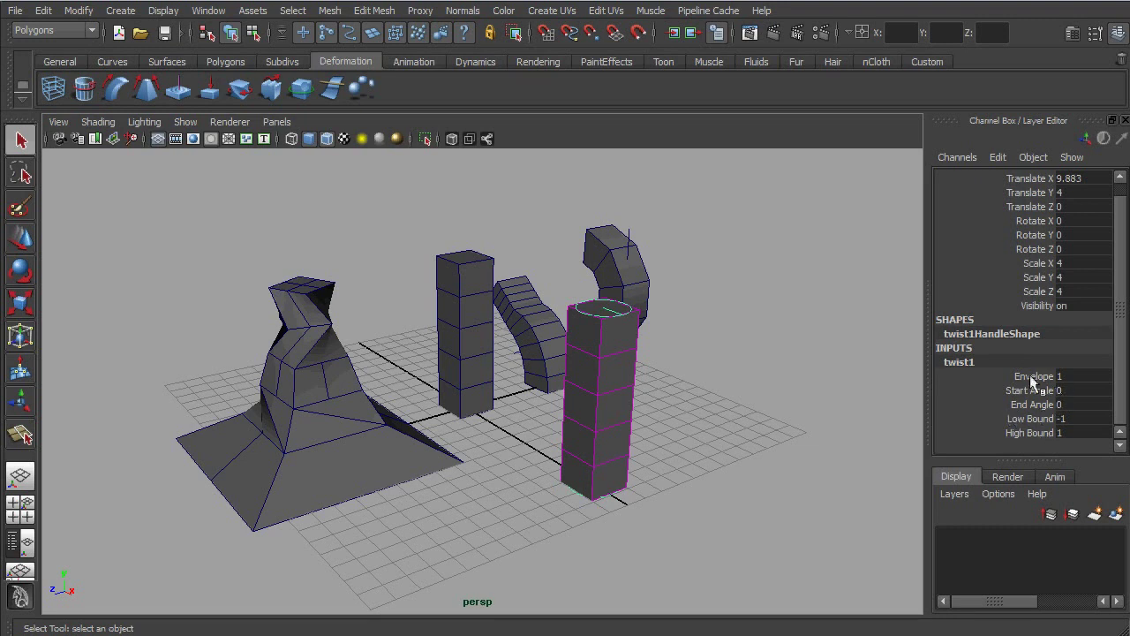
{"action": "left_click", "coordinate": [1040, 393]}
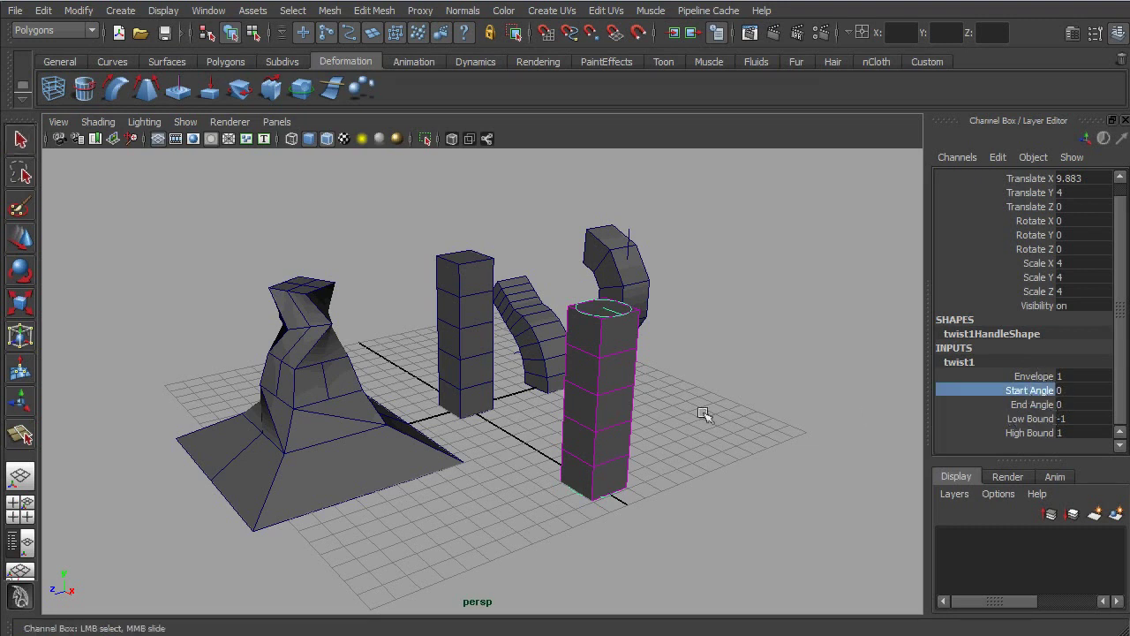
{"action": "middle_click_drag", "start_coordinate": [690, 412], "coordinate": [596, 421]}
{"action": "left_click_drag", "start_coordinate": [596, 421], "coordinate": [552, 437], "text": "alt"}
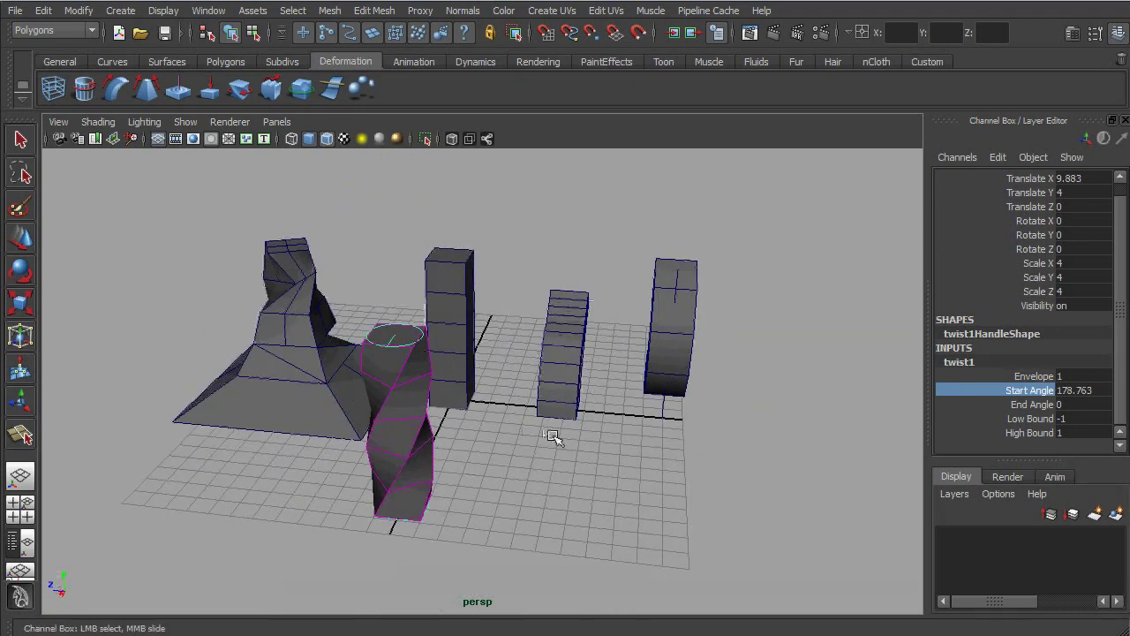
{"action": "left_click", "coordinate": [1035, 407]}
{"action": "middle_click_drag", "start_coordinate": [486, 461], "coordinate": [468, 491]}
Duplicate the plain column and move the copy to the far left, X 14.366
{"action": "left_click", "coordinate": [468, 491]}
{"action": "left_click_drag", "start_coordinate": [468, 491], "coordinate": [394, 360], "text": "alt"}
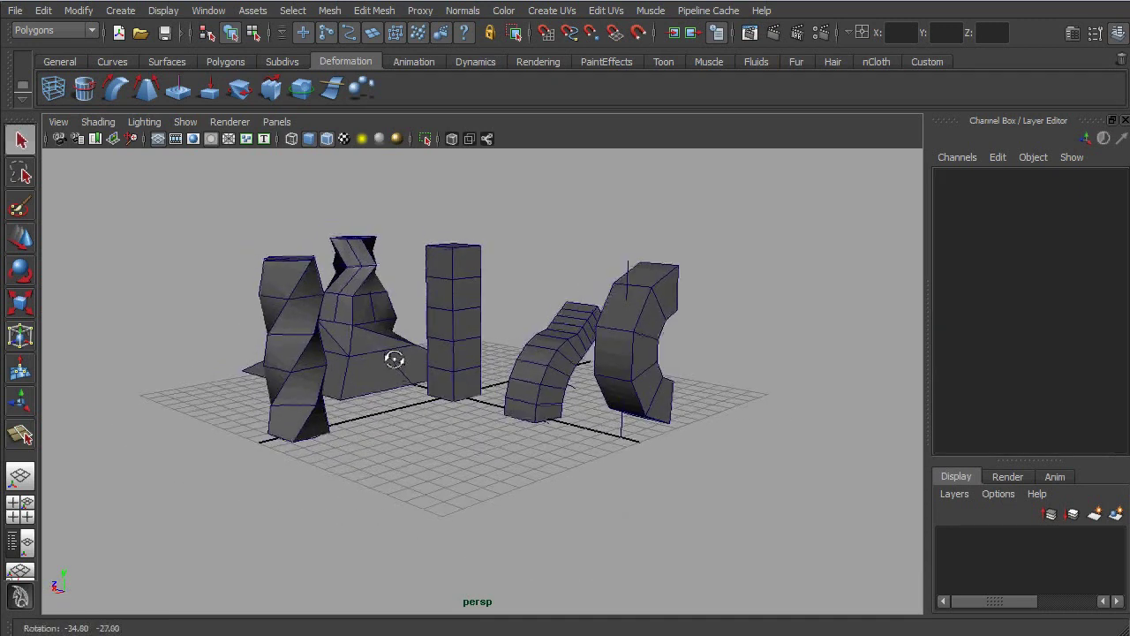
{"action": "left_click", "coordinate": [466, 359]}
{"action": "left_click_drag", "start_coordinate": [525, 378], "coordinate": [504, 395], "text": "alt"}
{"action": "key", "text": "ctrl+d"}
{"action": "key", "text": "w"}
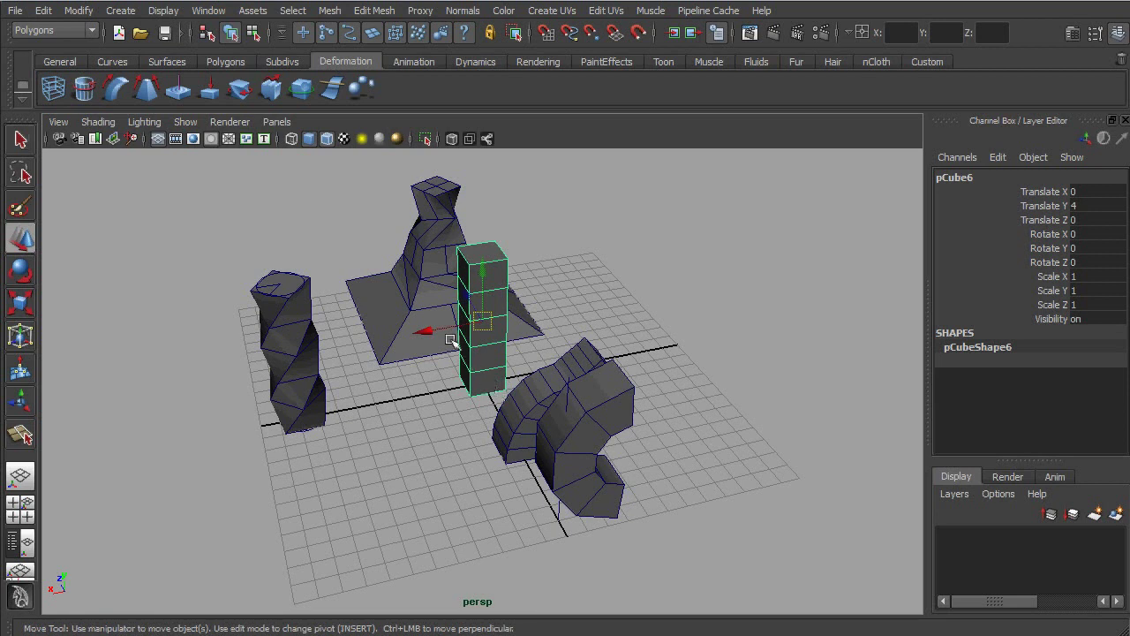
{"action": "left_click_drag", "start_coordinate": [430, 328], "coordinate": [139, 385]}
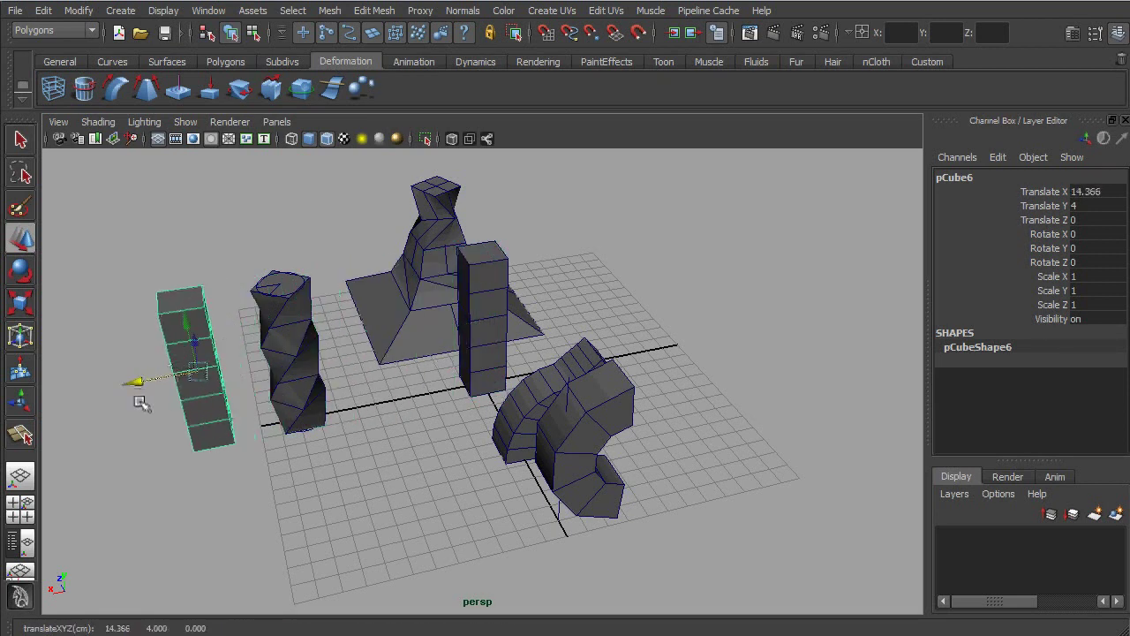
{"action": "right_click_drag", "start_coordinate": [216, 414], "coordinate": [239, 426], "text": "alt"}
{"action": "key", "text": "q"}
{"action": "left_click_drag", "start_coordinate": [238, 426], "coordinate": [468, 424], "text": "alt"}
Insert five horizontal and two vertical edge loops into the new pCube6 column
{"action": "left_click", "coordinate": [374, 11]}
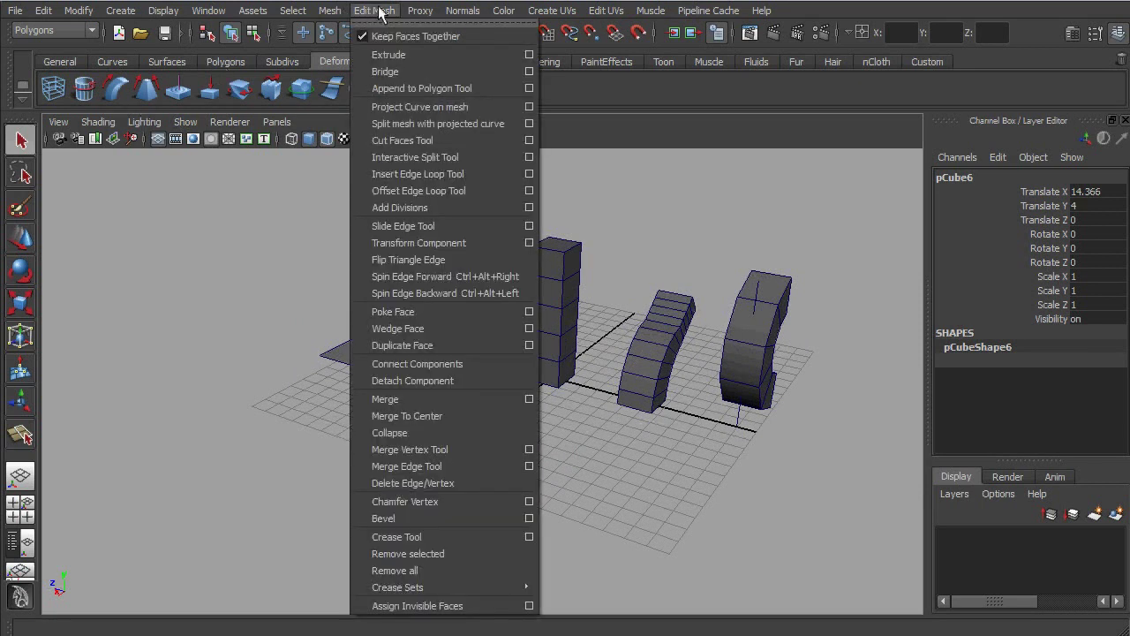
{"action": "left_click", "coordinate": [430, 174]}
{"action": "left_click_drag", "start_coordinate": [434, 182], "coordinate": [394, 302], "text": "alt"}
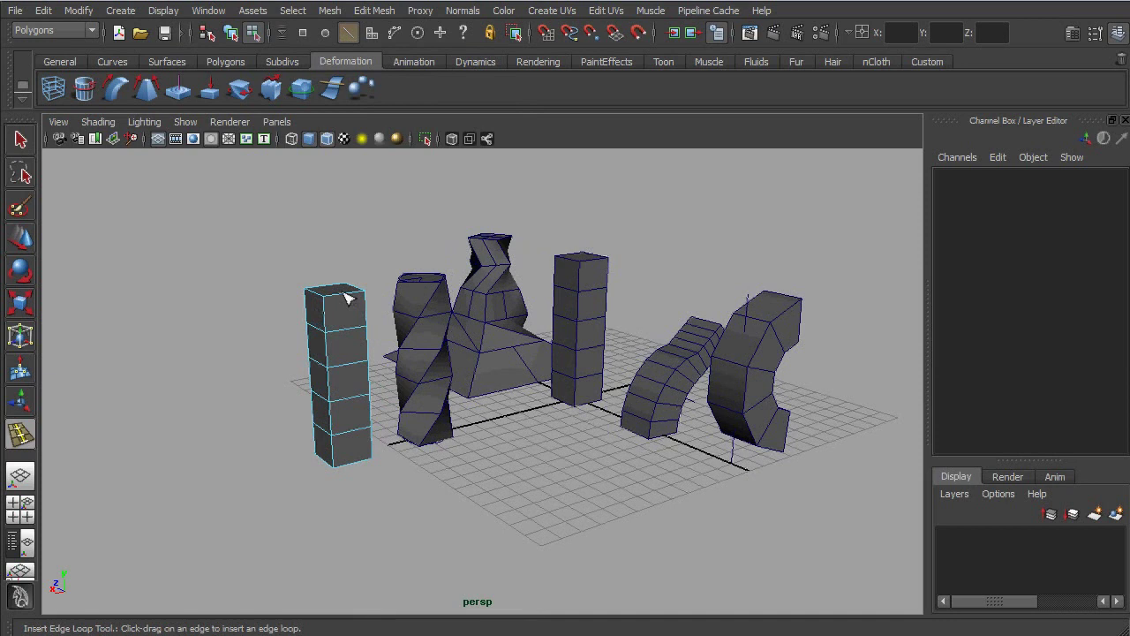
{"action": "left_click", "coordinate": [327, 313]}
{"action": "left_click", "coordinate": [327, 348]}
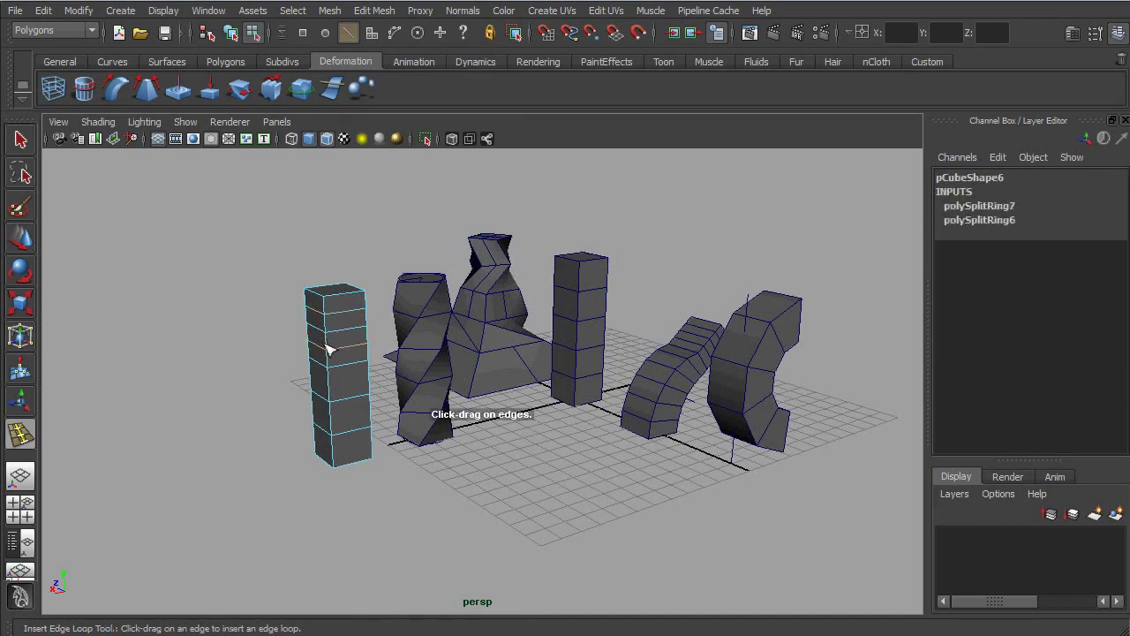
{"action": "left_click", "coordinate": [333, 391]}
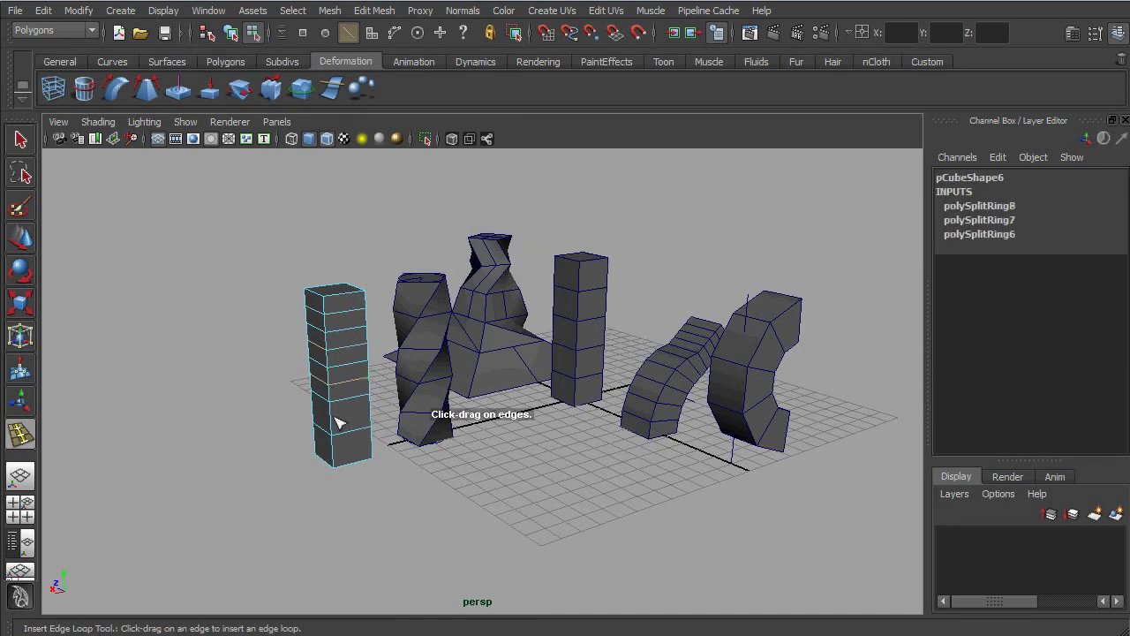
{"action": "left_click", "coordinate": [335, 428]}
{"action": "left_click", "coordinate": [334, 455]}
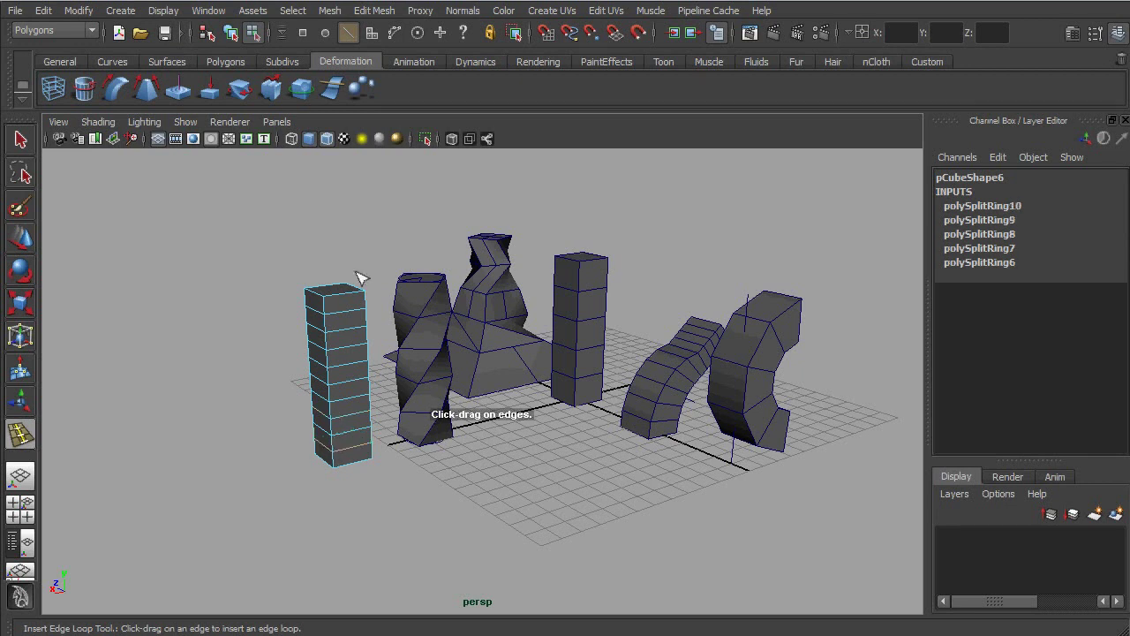
{"action": "left_click", "coordinate": [345, 298]}
{"action": "left_click", "coordinate": [318, 299]}
{"action": "key", "text": "q"}
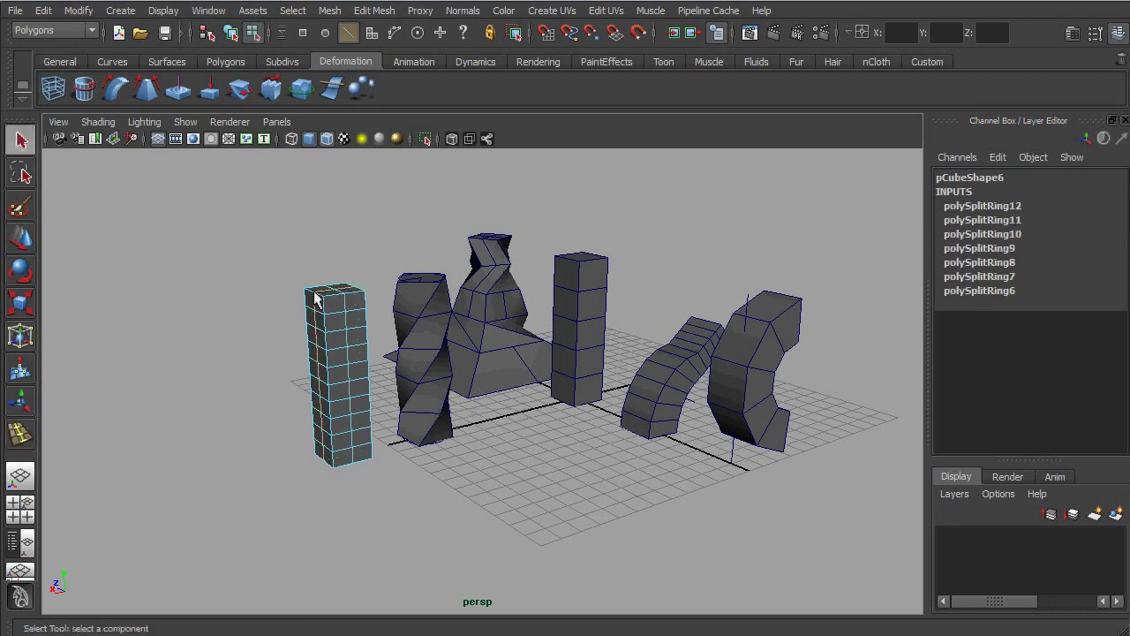
{"action": "right_click_drag", "start_coordinate": [332, 329], "coordinate": [403, 310]}
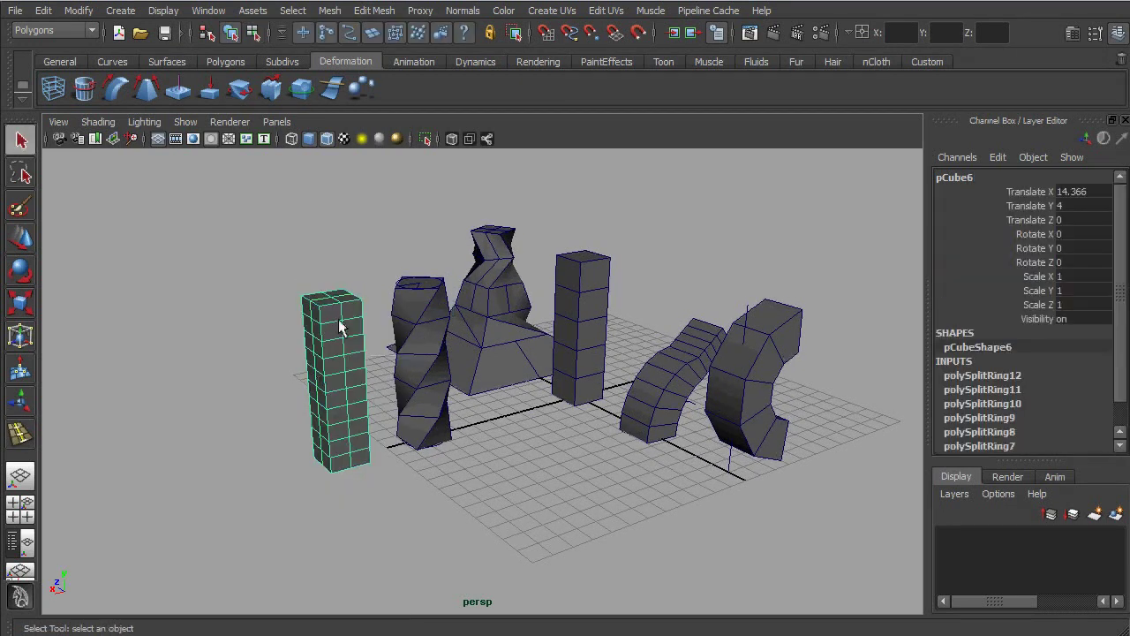
Add a Twist deformer to pCube6 and raise twist2's Start Angle to about 487
{"action": "left_click", "coordinate": [238, 90]}
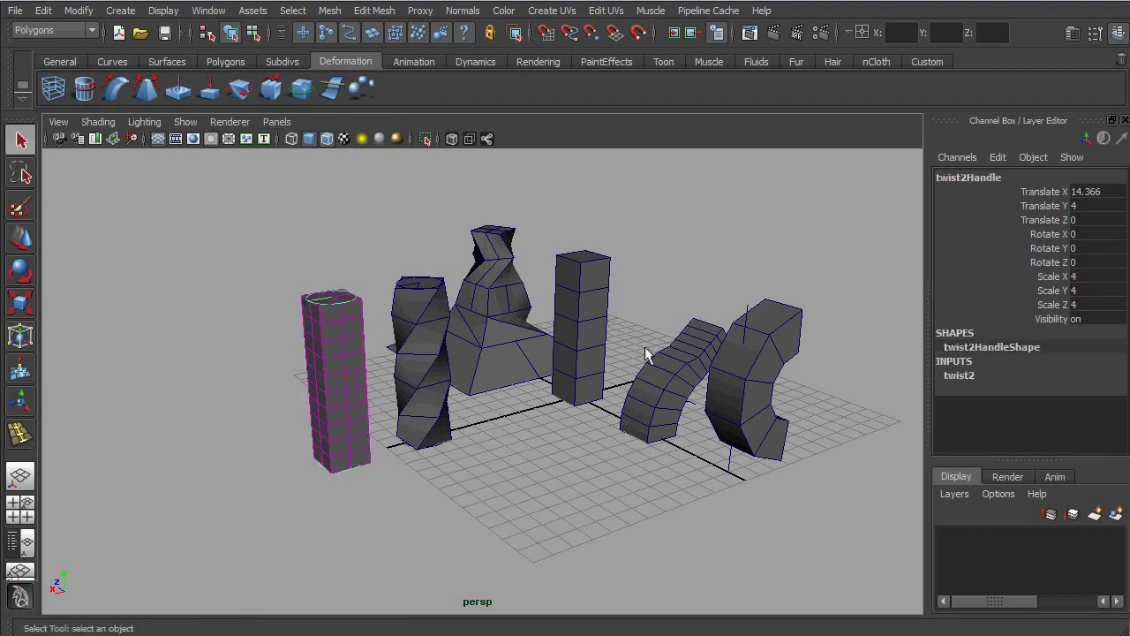
{"action": "left_click", "coordinate": [967, 376]}
{"action": "left_click", "coordinate": [1026, 402]}
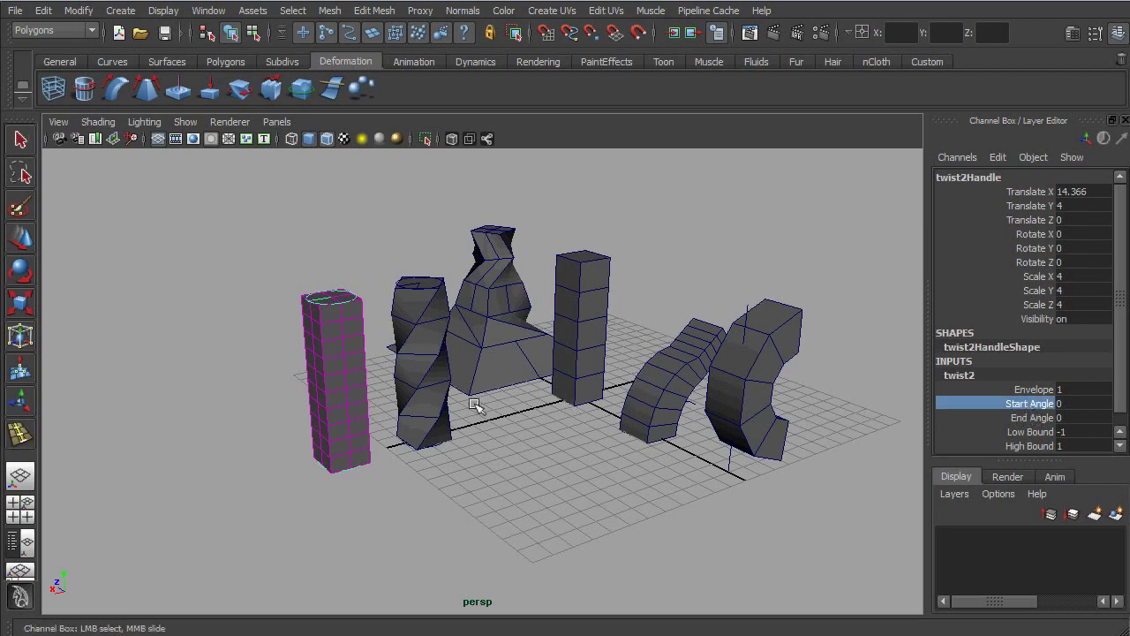
{"action": "middle_click_drag", "start_coordinate": [472, 403], "coordinate": [651, 403]}
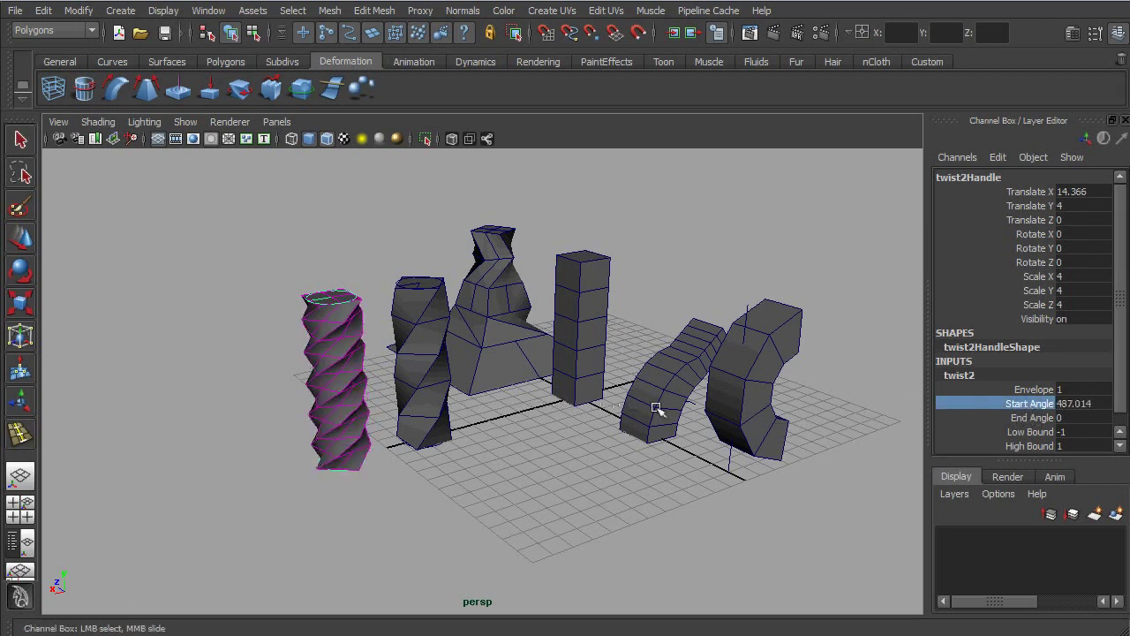
{"action": "left_click_drag", "start_coordinate": [651, 404], "coordinate": [699, 394], "text": "alt"}
{"action": "right_click_drag", "start_coordinate": [526, 395], "coordinate": [552, 374]}
Read the wave and sine deformer help pages from the 'nonlinear deformer' search results
{"action": "right_click_drag", "start_coordinate": [552, 374], "coordinate": [552, 374]}
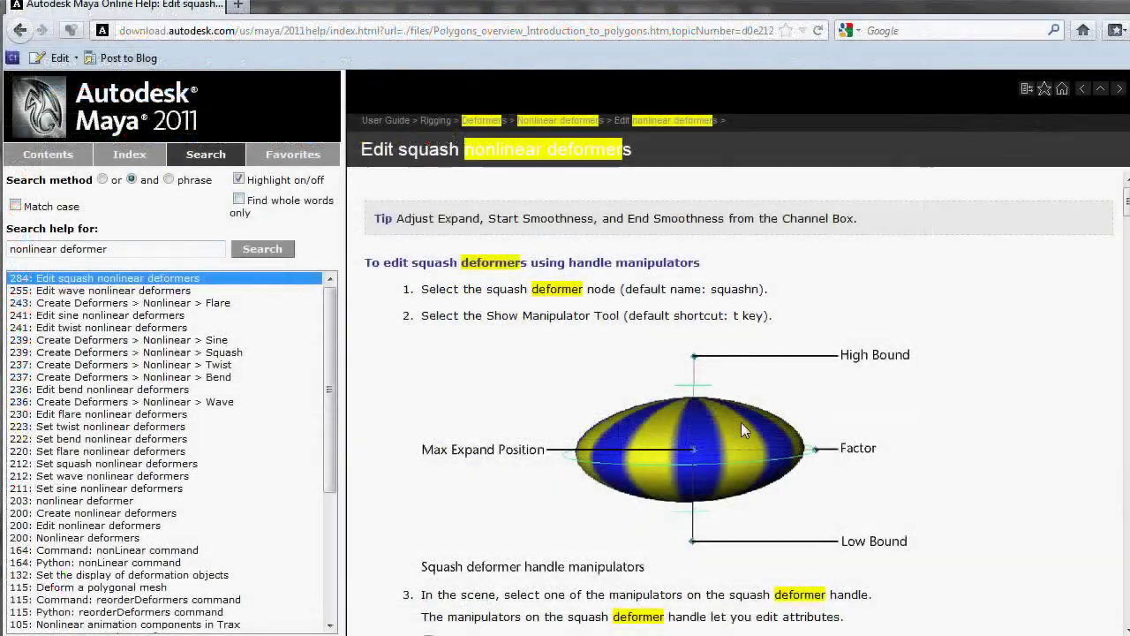
{"action": "scroll", "coordinate": [936, 404], "scroll_direction": "down", "scroll_amount": 2}
{"action": "scroll", "coordinate": [936, 404], "scroll_direction": "down", "scroll_amount": 5}
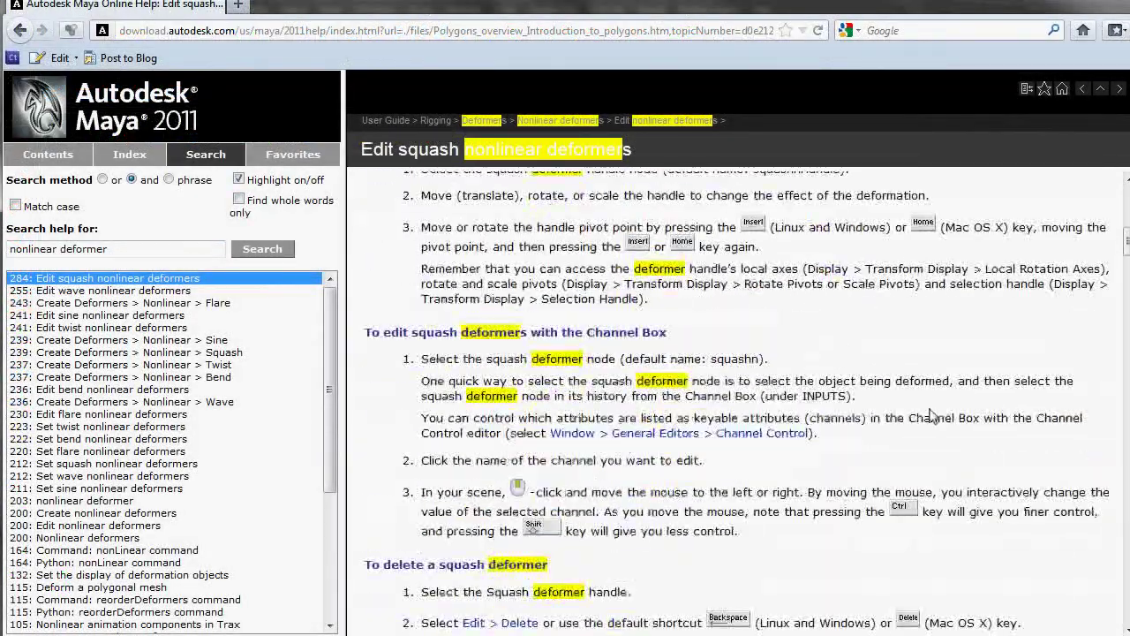
{"action": "scroll", "coordinate": [937, 405], "scroll_direction": "up", "scroll_amount": 6}
{"action": "left_click", "coordinate": [168, 291]}
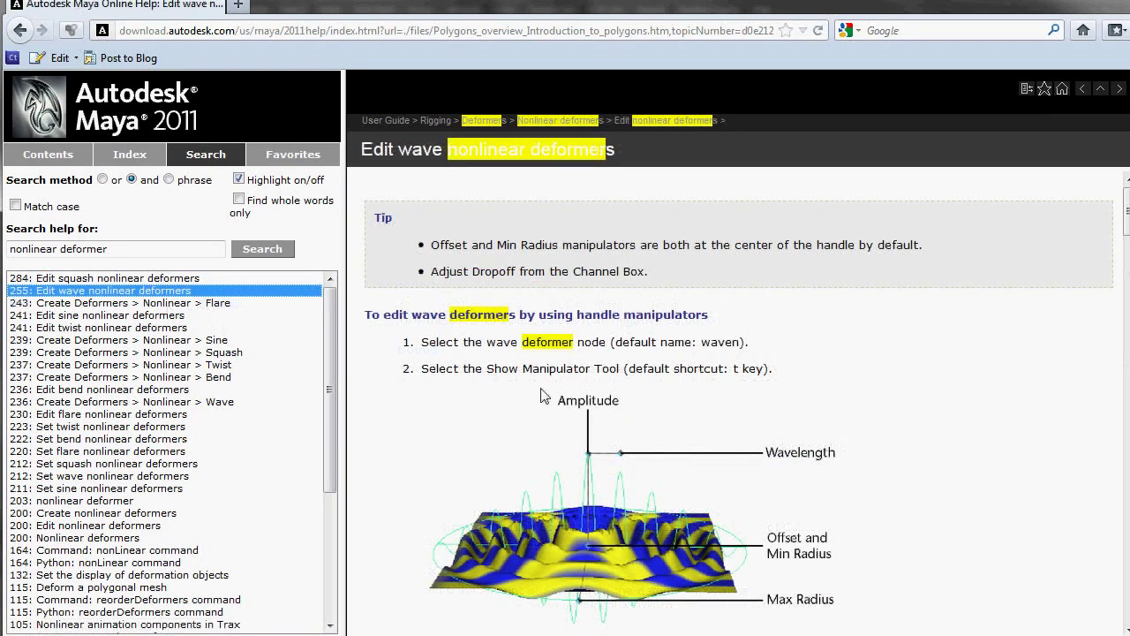
{"action": "scroll", "coordinate": [543, 396], "scroll_direction": "down", "scroll_amount": 10}
{"action": "scroll", "coordinate": [536, 404], "scroll_direction": "up", "scroll_amount": 8}
{"action": "left_click", "coordinate": [167, 316]}
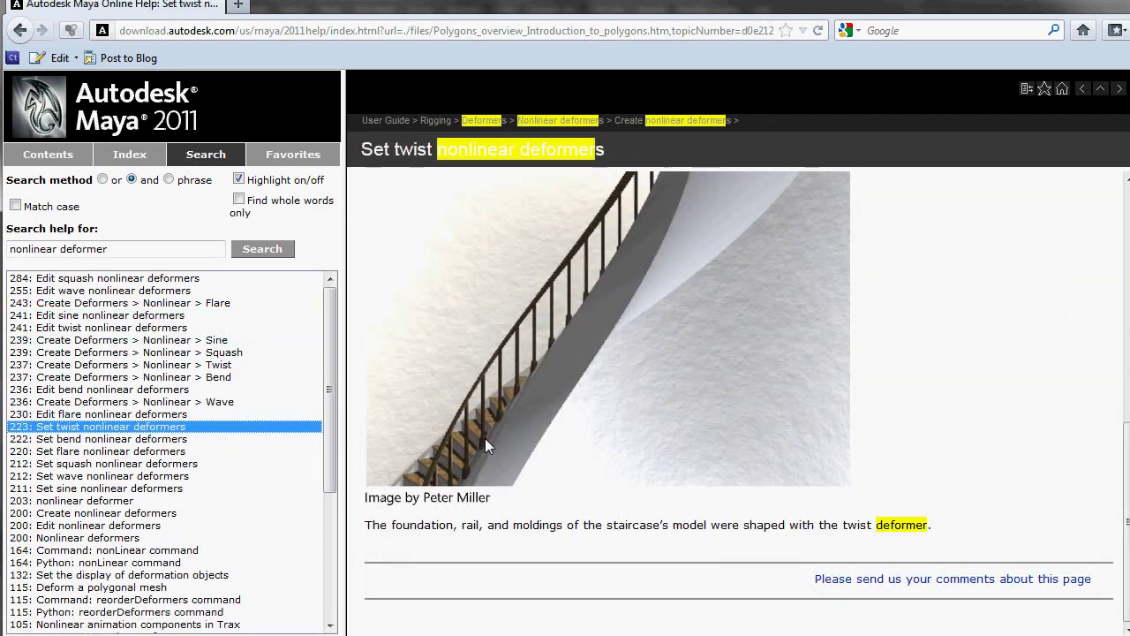
Move on to the Set bend, then Set flare nonlinear deformers help pages
{"action": "scroll", "coordinate": [487, 443], "scroll_direction": "up", "scroll_amount": 6}
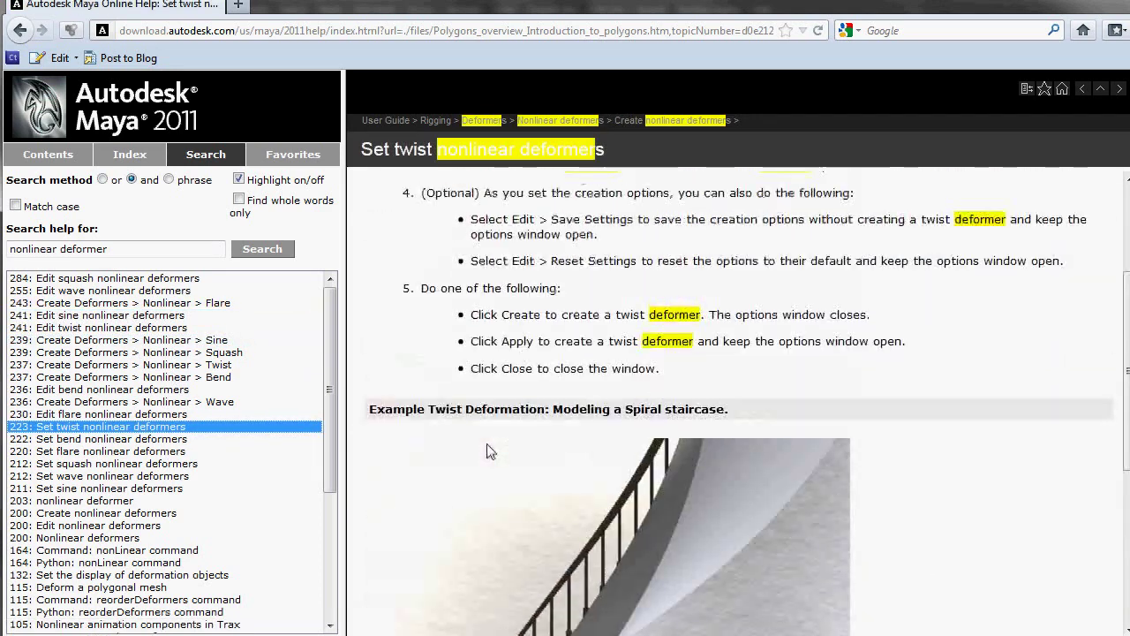
{"action": "key", "text": "Down"}
{"action": "scroll", "coordinate": [441, 449], "scroll_direction": "up", "scroll_amount": 3}
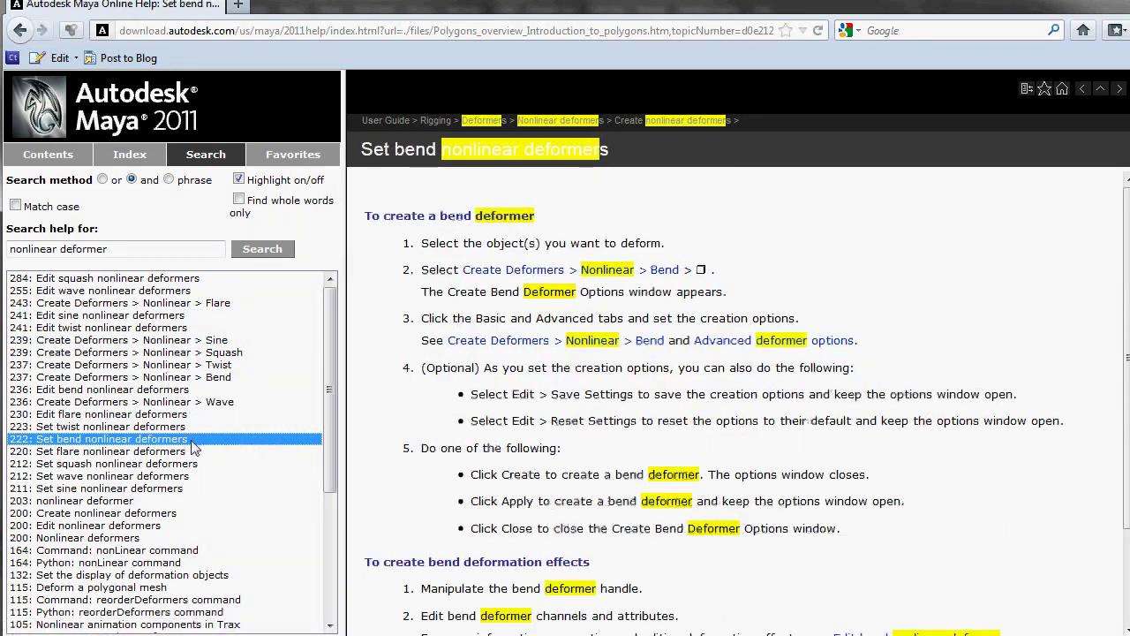
{"action": "key", "text": "Down"}
{"action": "left_click_drag", "start_coordinate": [331, 364], "coordinate": [340, 465]}
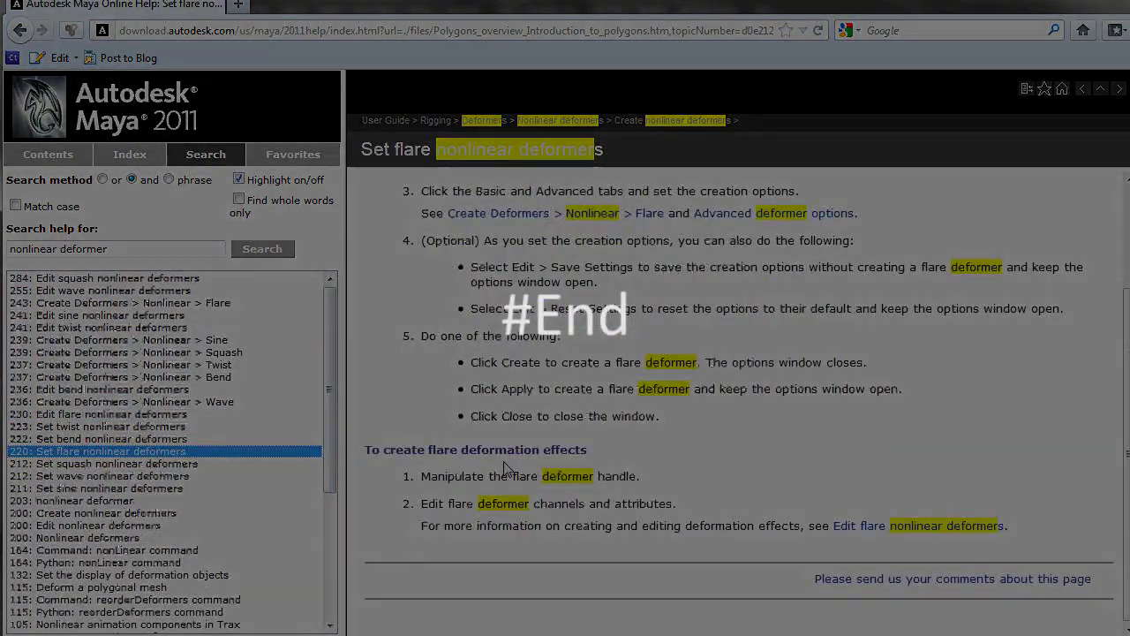